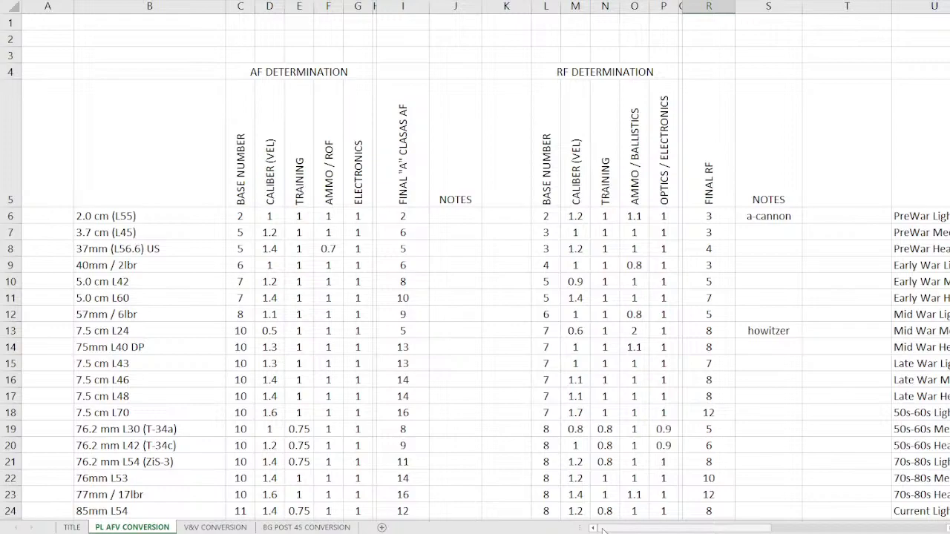
Insert the PzKpfw-IIF, PzKpfw-IIIG and PzKpfw IVD counter images on the sheet, starting at the AF notes column
click(470, 298)
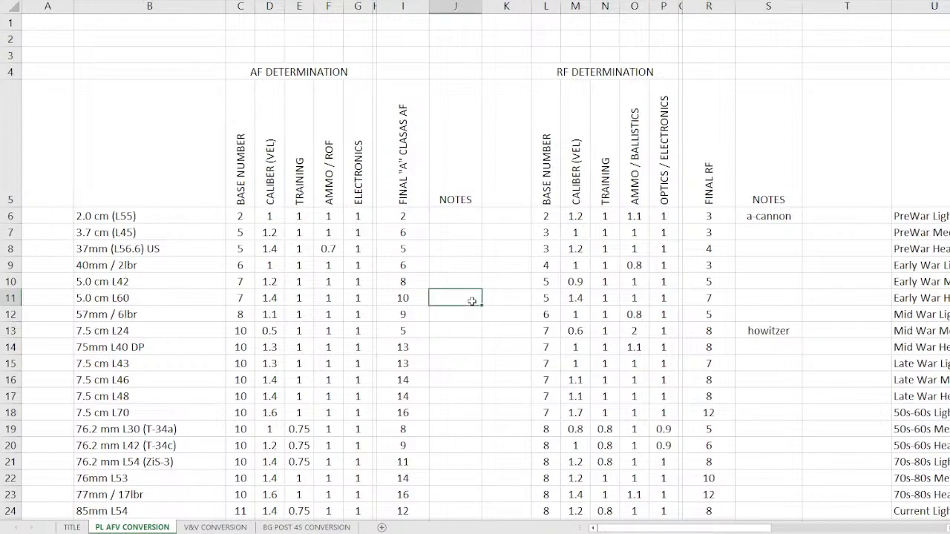
click(81, 4)
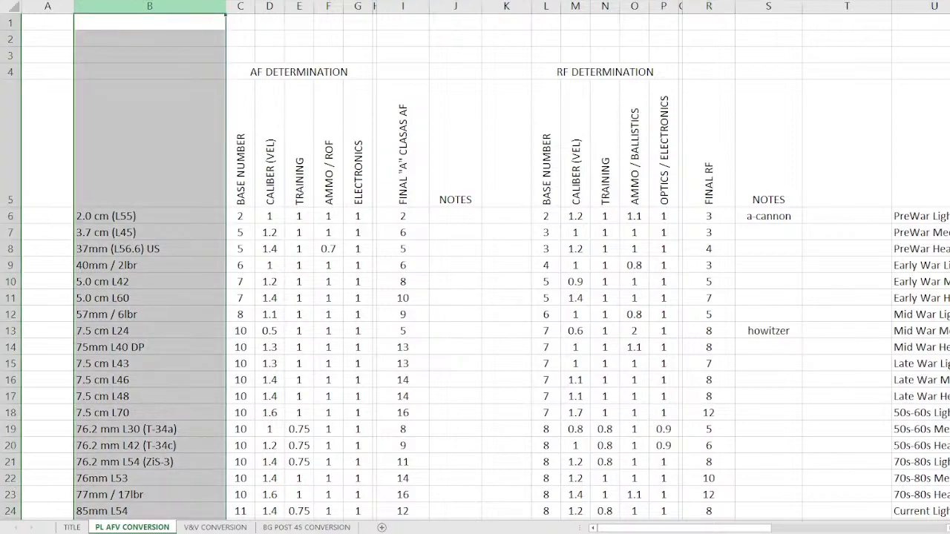
click(453, 237)
scroll(453, 238, down, 2)
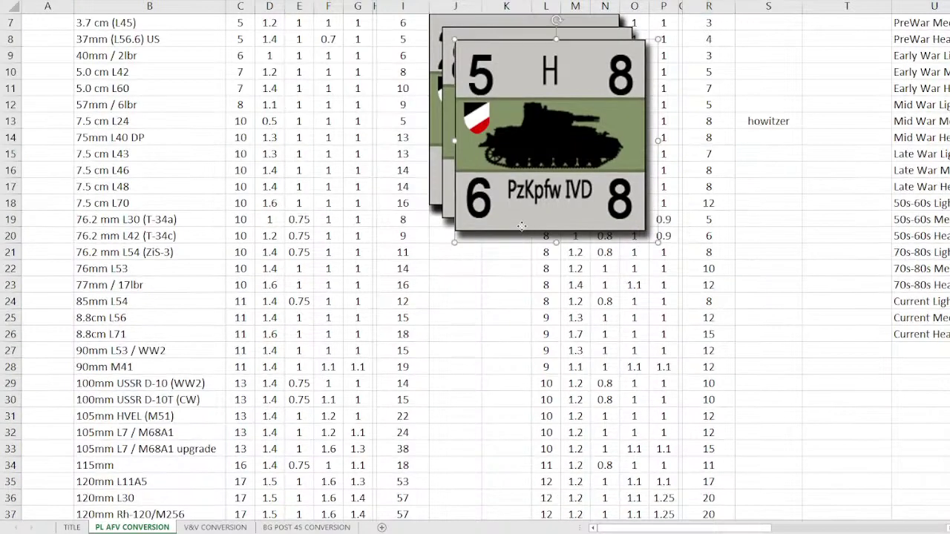
Unstack the three counter images into a vertical column: PzKpfw-IIF first, PzKpfw IVD below it, PzKpfw-IIIG last
drag(511, 139, 493, 328)
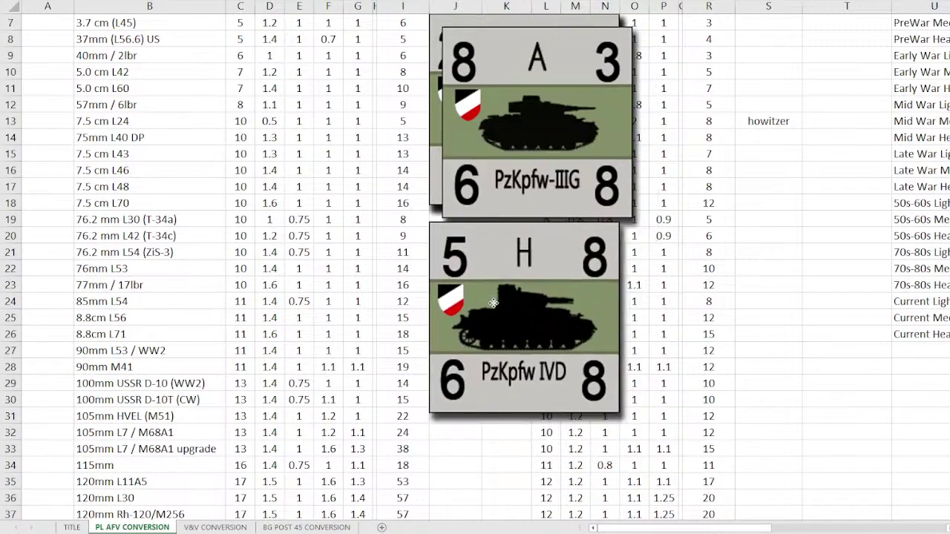
drag(486, 133, 504, 173)
drag(647, 280, 801, 437)
scroll(671, 282, down, 4)
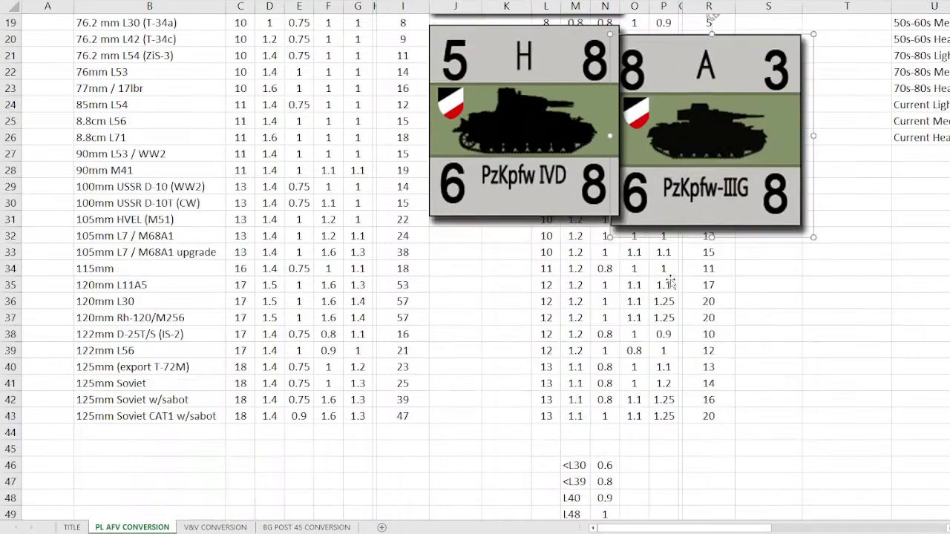
drag(705, 125, 522, 302)
scroll(523, 291, up, 4)
scroll(523, 292, up, 2)
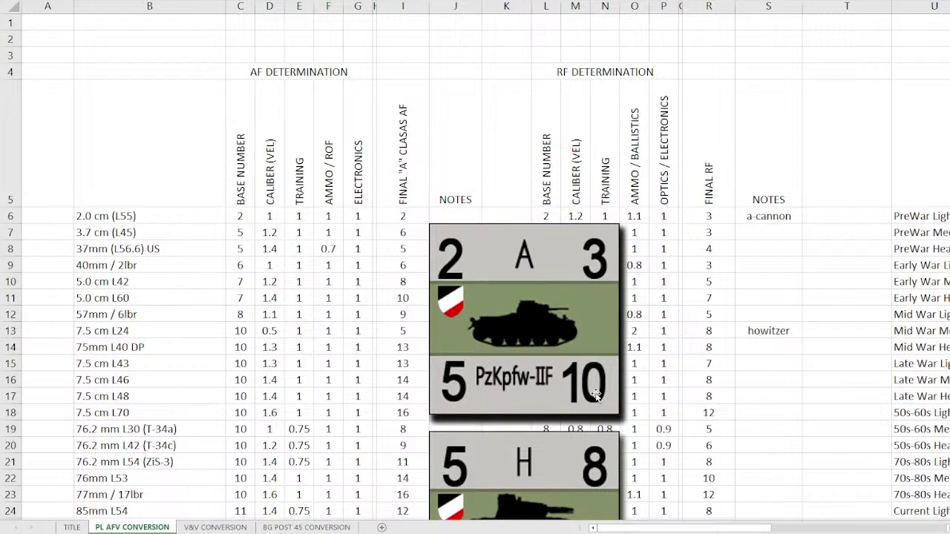
Shift all three counter images sideways so they line up over the RF DETERMINATION columns
click(454, 275)
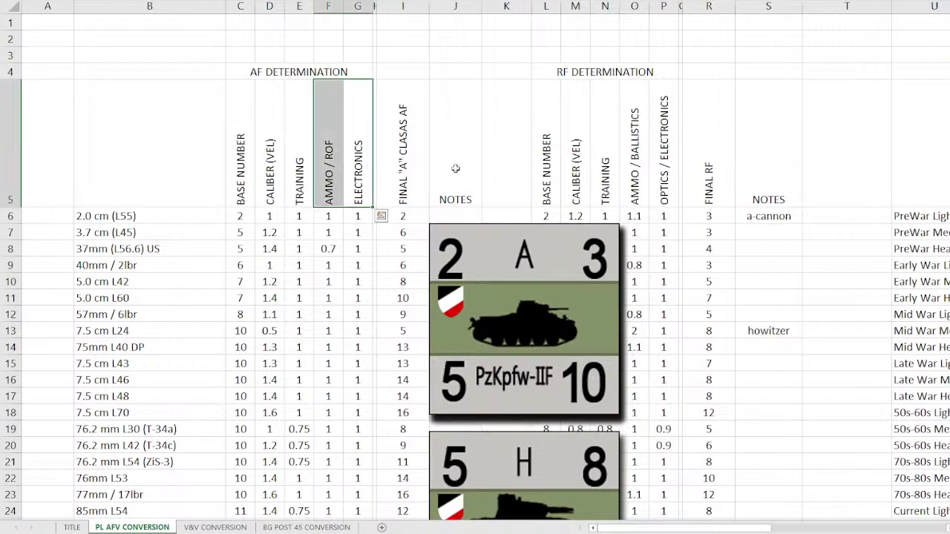
click(544, 141)
click(479, 306)
drag(478, 305, 575, 304)
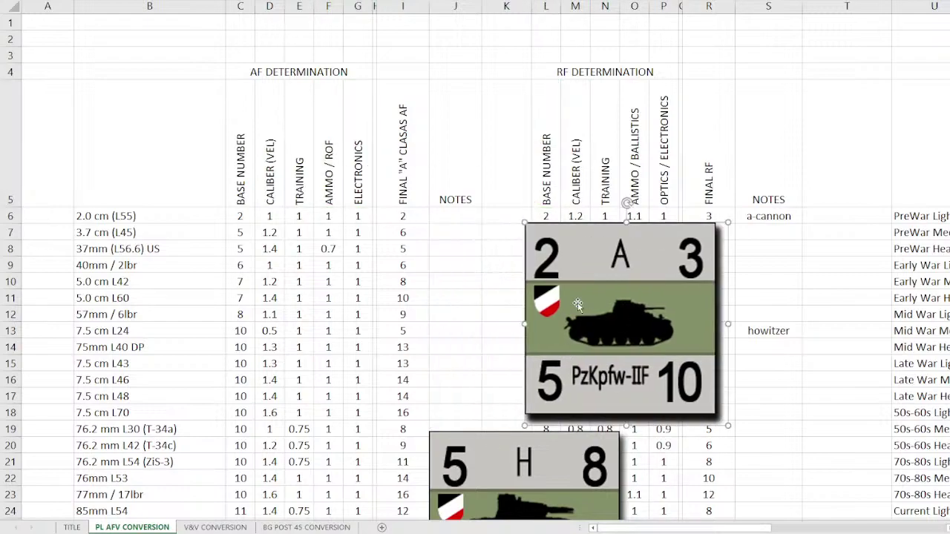
scroll(511, 400, down, 1)
scroll(510, 400, down, 1)
drag(461, 340, 558, 338)
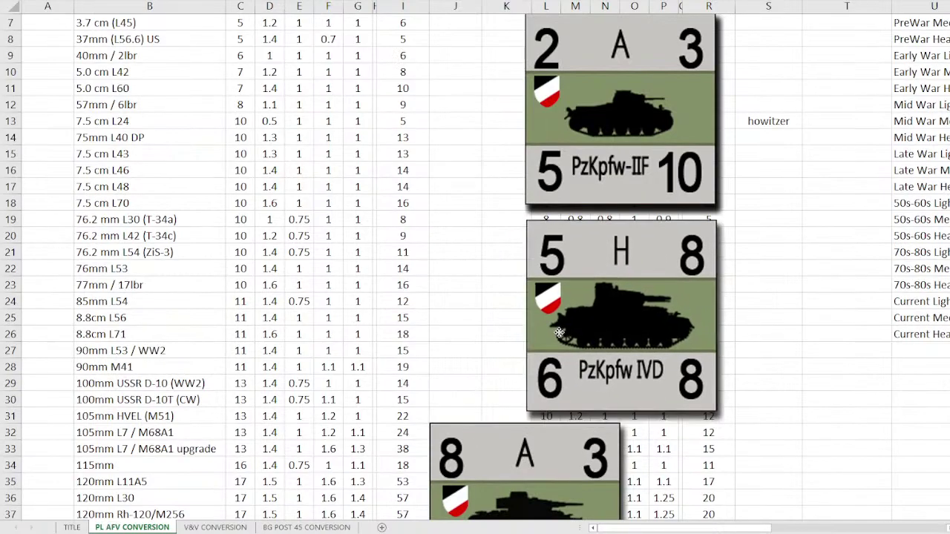
drag(466, 433, 562, 438)
scroll(221, 277, up, 2)
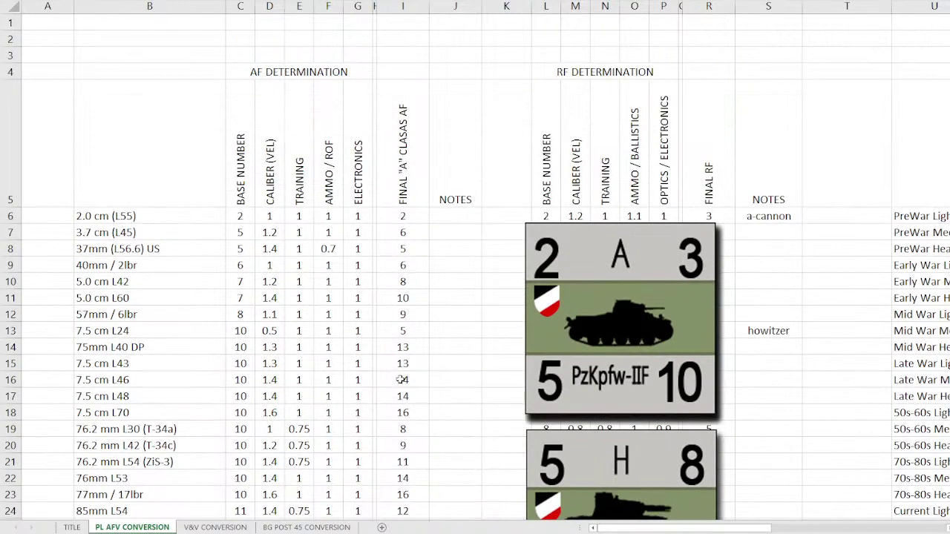
Point out the 2.0 cm (L55) gun entry and the AF DETERMINATION and RF DETERMINATION headings
click(104, 216)
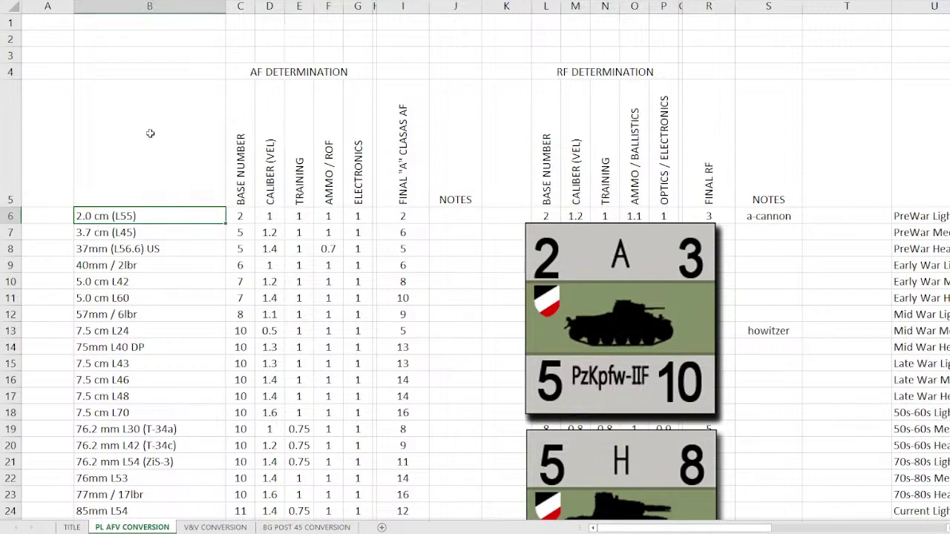
click(273, 71)
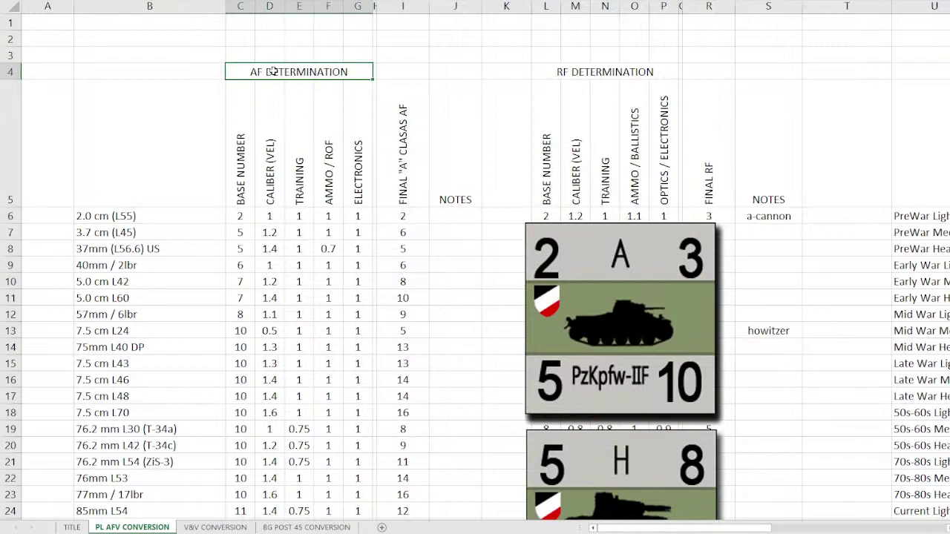
click(562, 68)
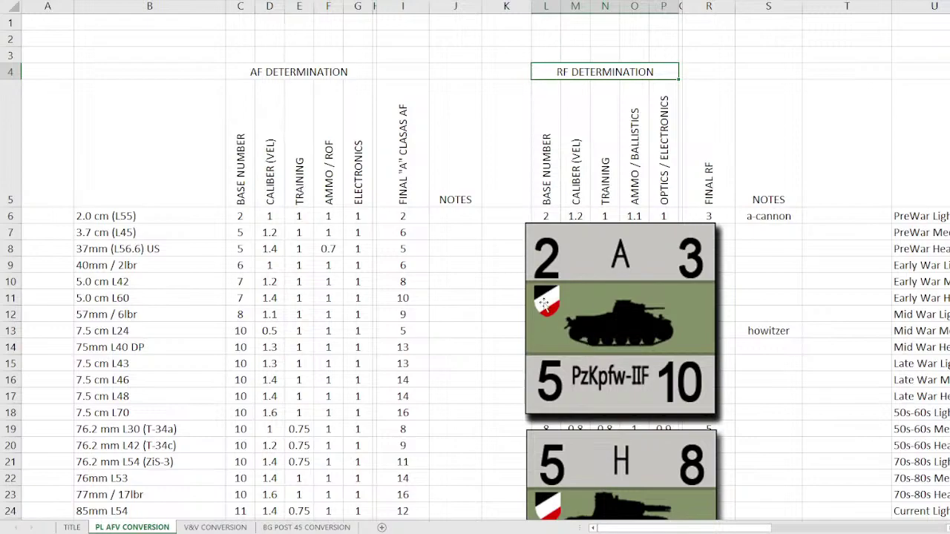
Place the PzKpfw-IIF counter over the lower AF rows and highlight the first entries of the final AF and final RF columns
drag(627, 285, 336, 391)
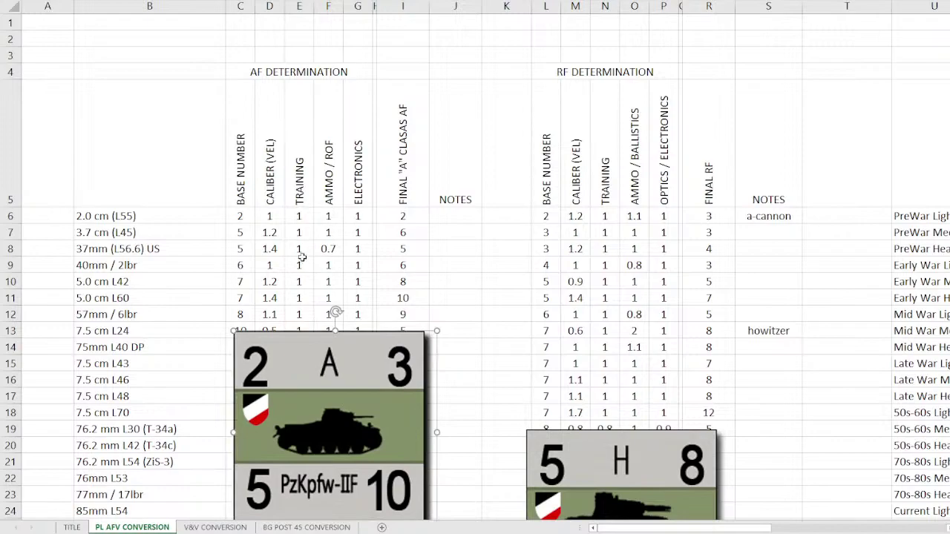
drag(403, 215, 403, 297)
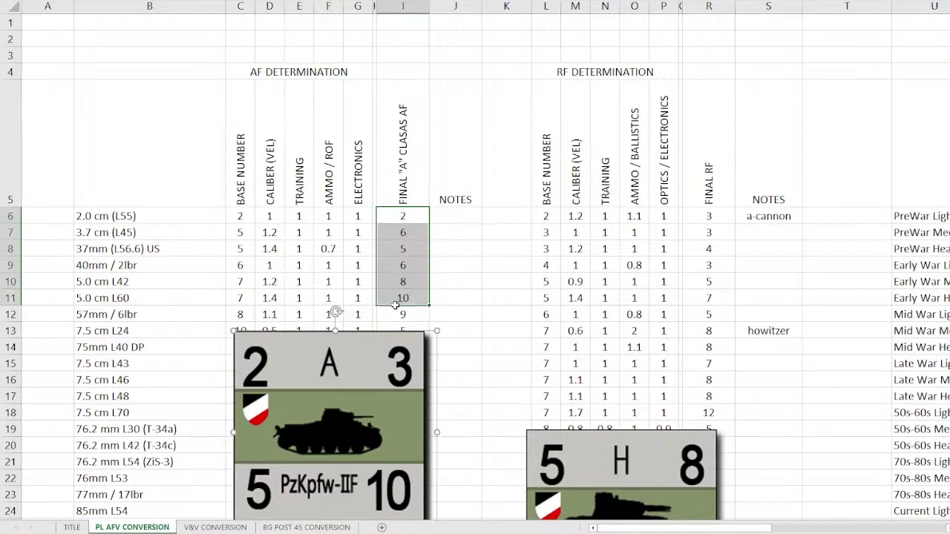
drag(708, 216, 708, 281)
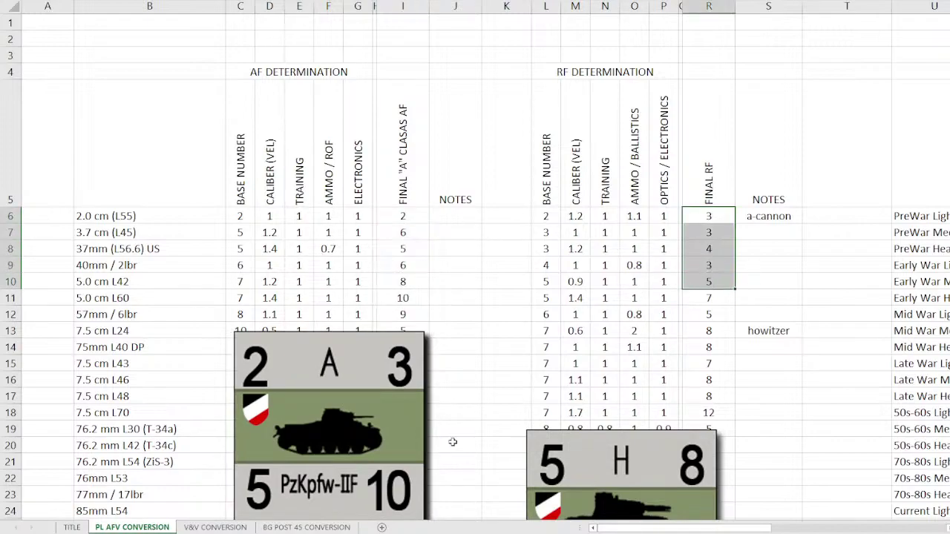
drag(364, 469, 430, 420)
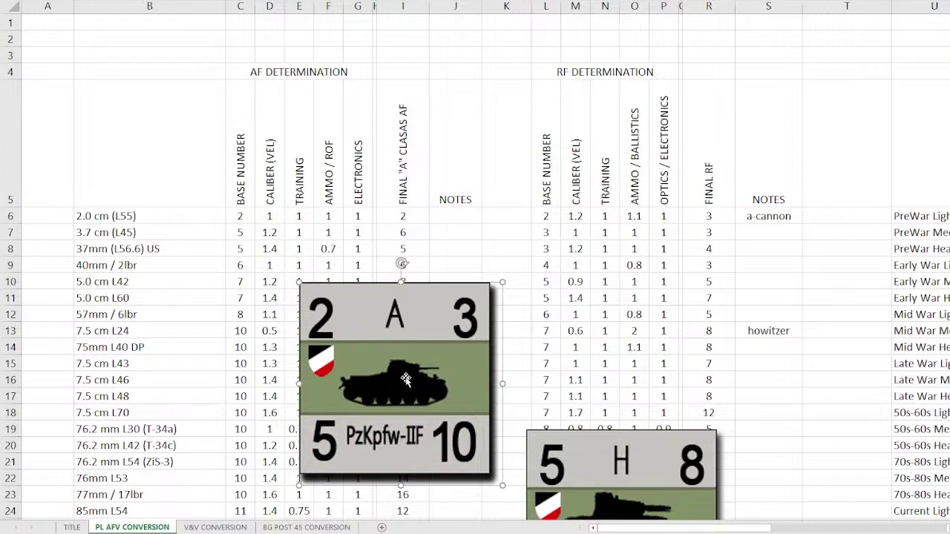
drag(406, 380, 396, 412)
Examine the AF base numbers of the smaller guns, from 2.0 cm (L55) to 57mm / 6lbr
click(128, 218)
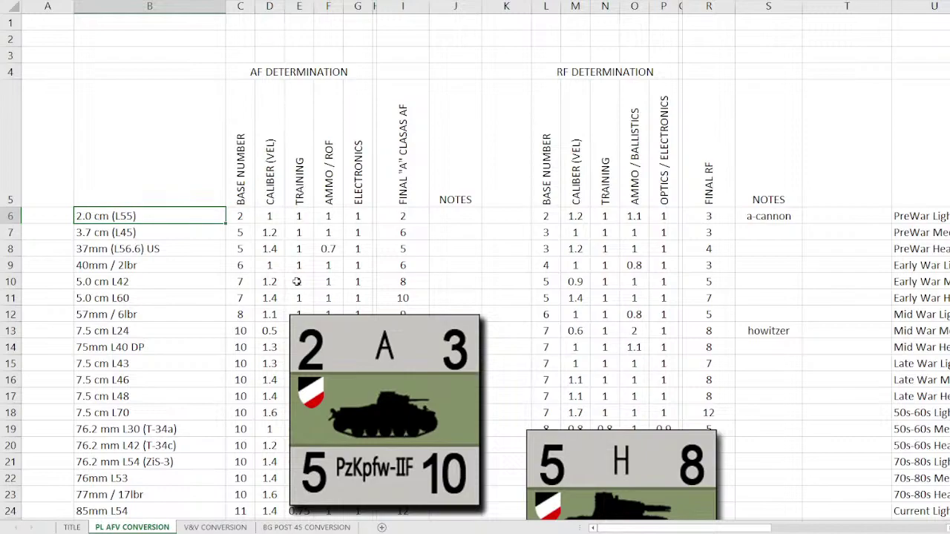
click(242, 217)
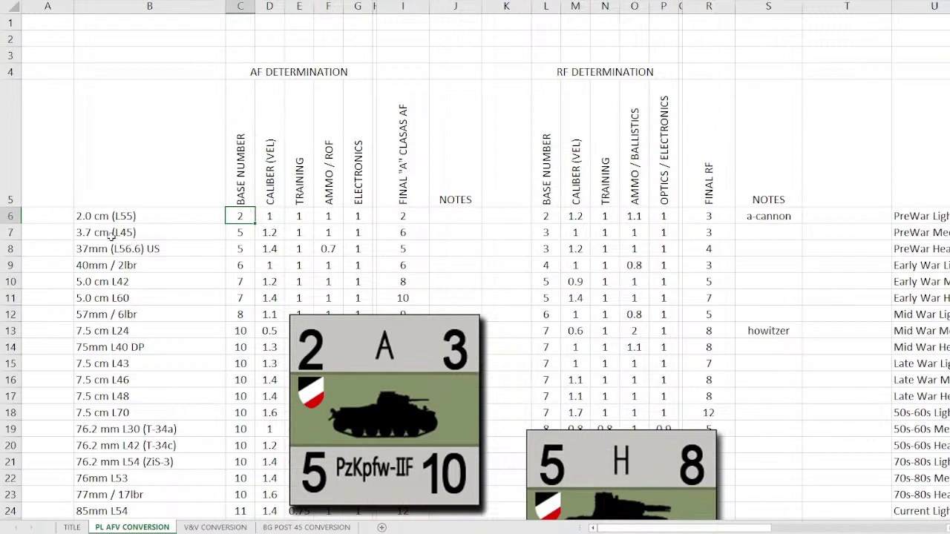
drag(240, 232, 237, 250)
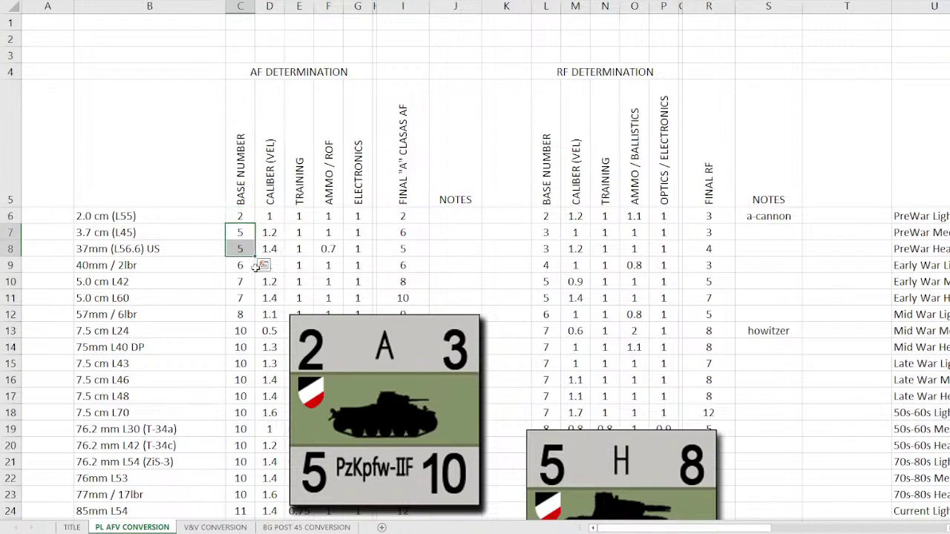
click(239, 264)
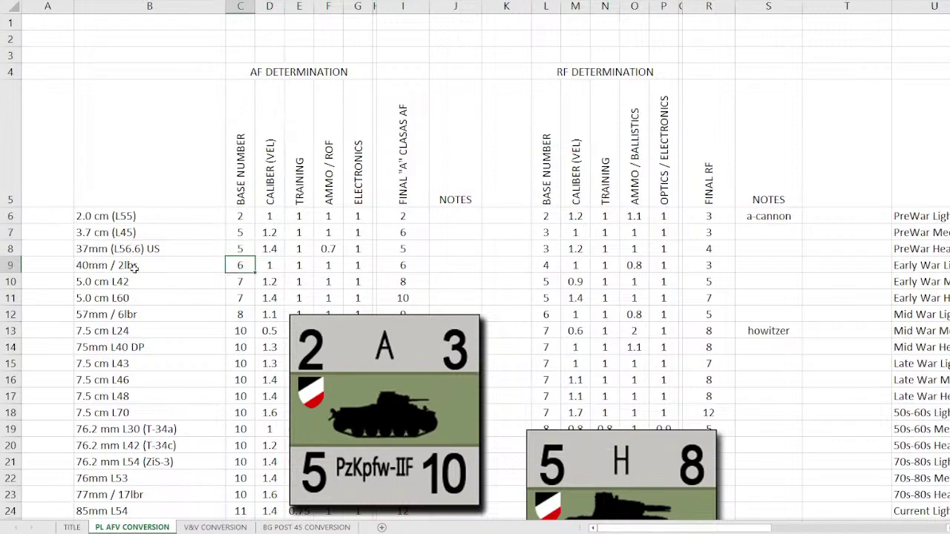
click(256, 287)
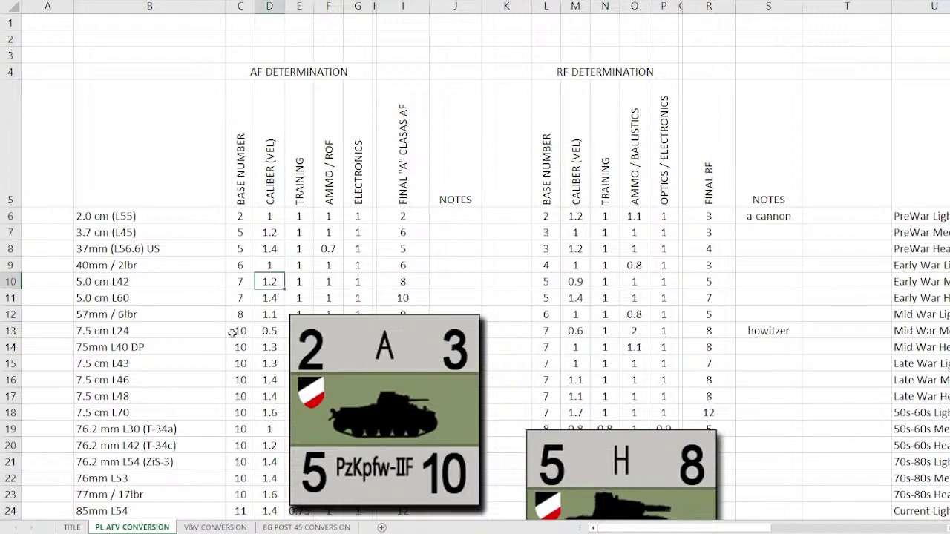
click(250, 314)
click(121, 317)
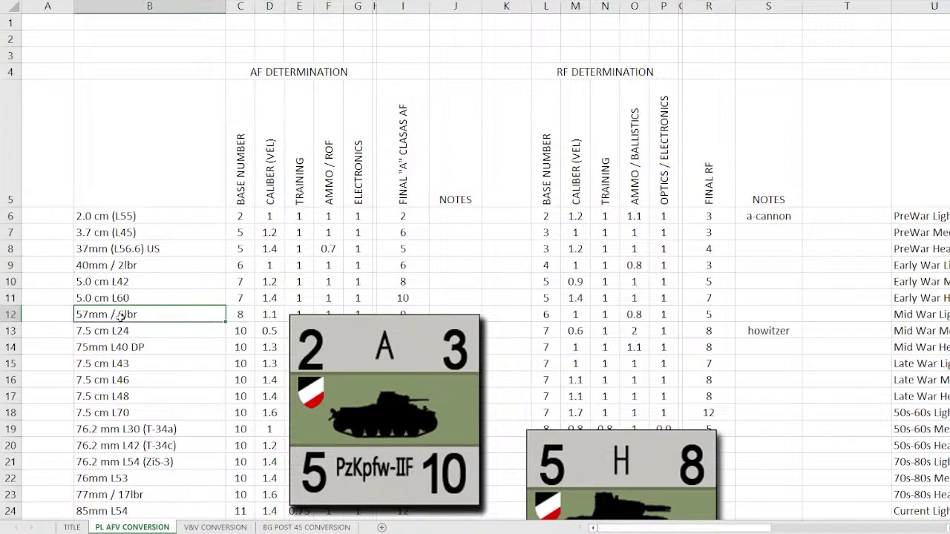
Examine the AF base numbers of the larger guns, highlighting the 120mm L11A5 to 125mm Soviet CAT1 w/sabot rows and 85mm L54
scroll(248, 408, down, 4)
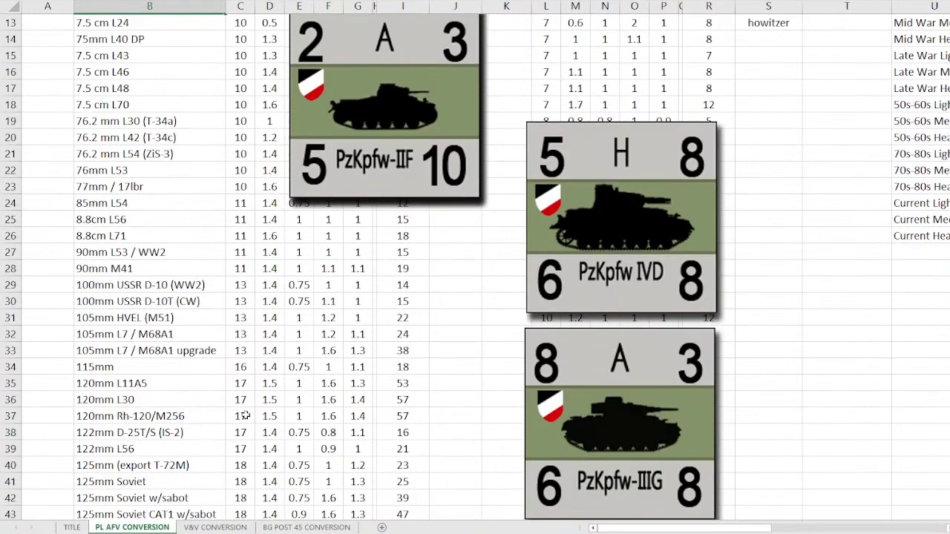
scroll(244, 415, down, 2)
drag(116, 363, 293, 416)
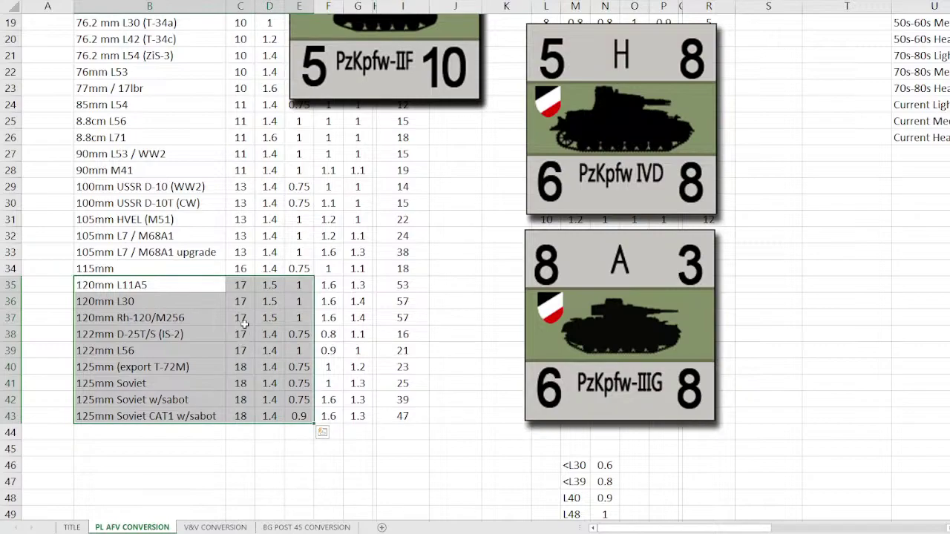
scroll(244, 325, up, 1)
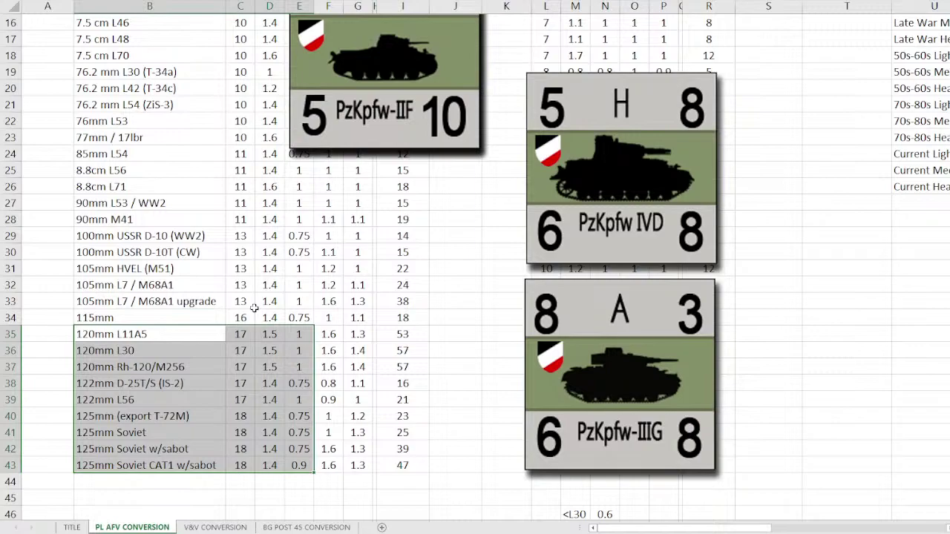
click(141, 156)
scroll(126, 170, up, 5)
scroll(118, 185, down, 1)
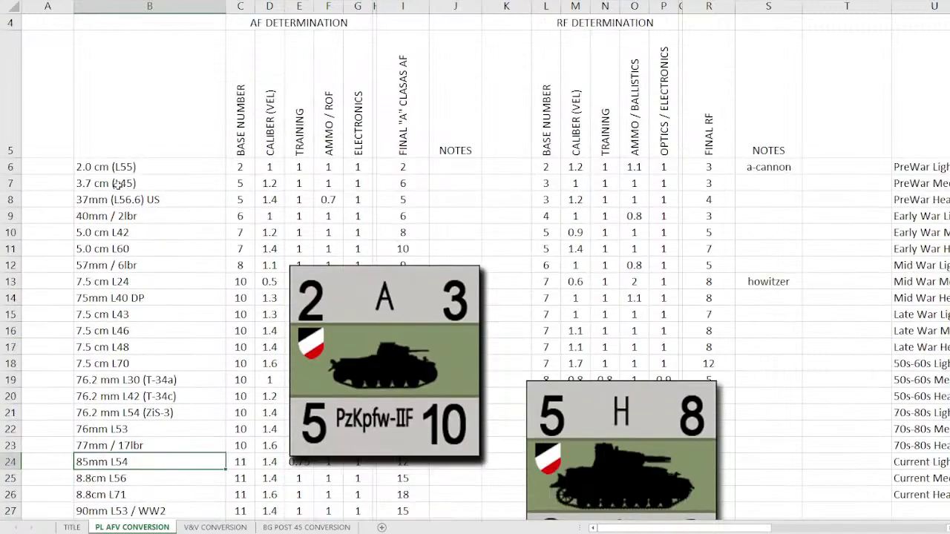
Move the PzKpfw-IIF counter back over the RF columns, directly above the PzKpfw IVD counter, and select the 37mm (L56.6) US entry
drag(338, 307, 574, 216)
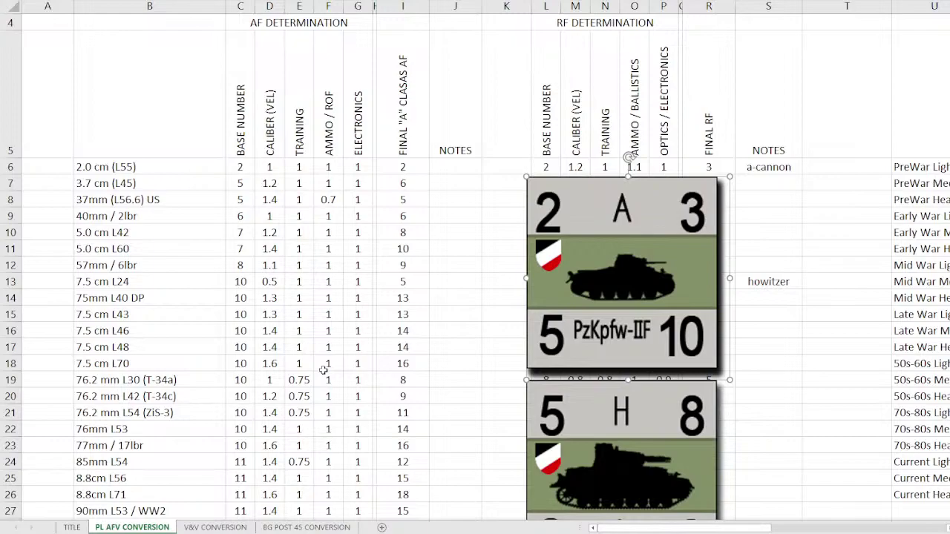
click(221, 328)
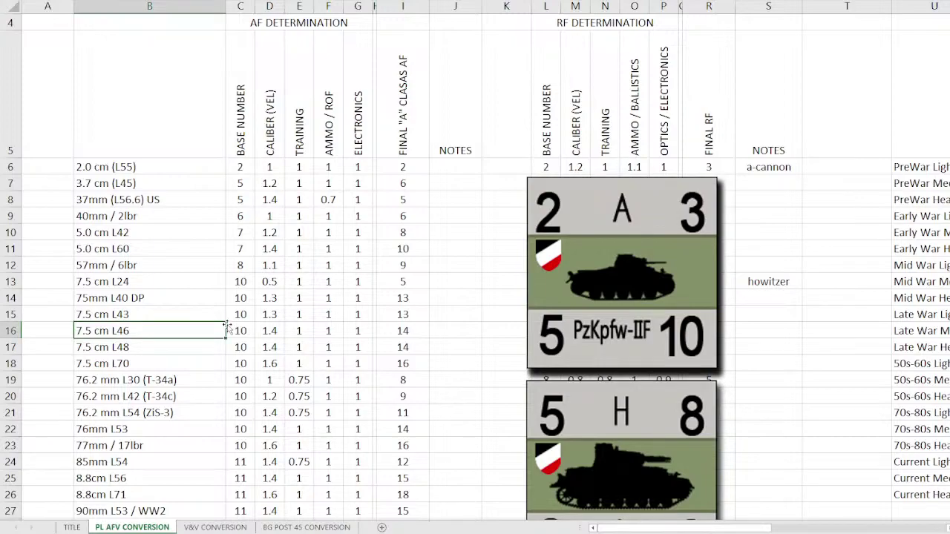
click(199, 200)
Look over the full gun list down to the 125mm Soviet rows, comparing it with the counter images
scroll(695, 294, down, 1)
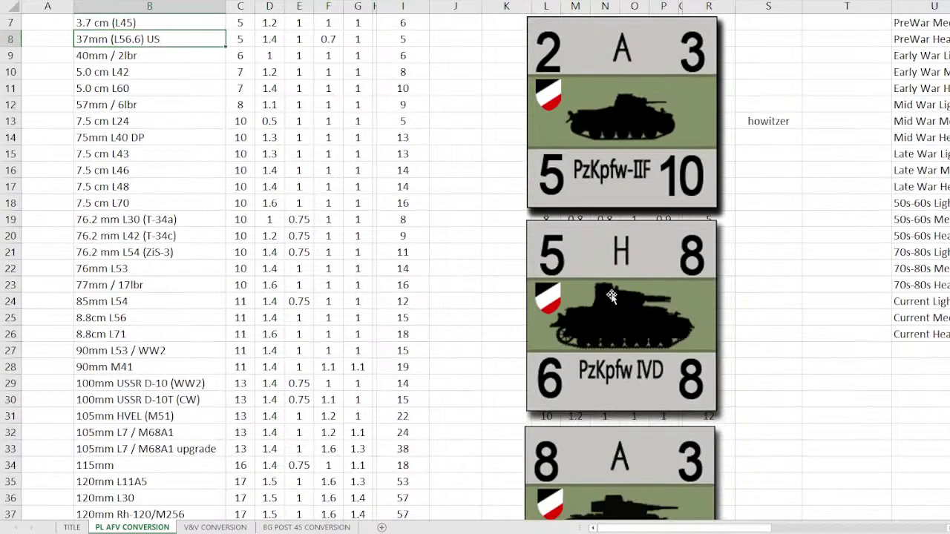
scroll(274, 283, up, 2)
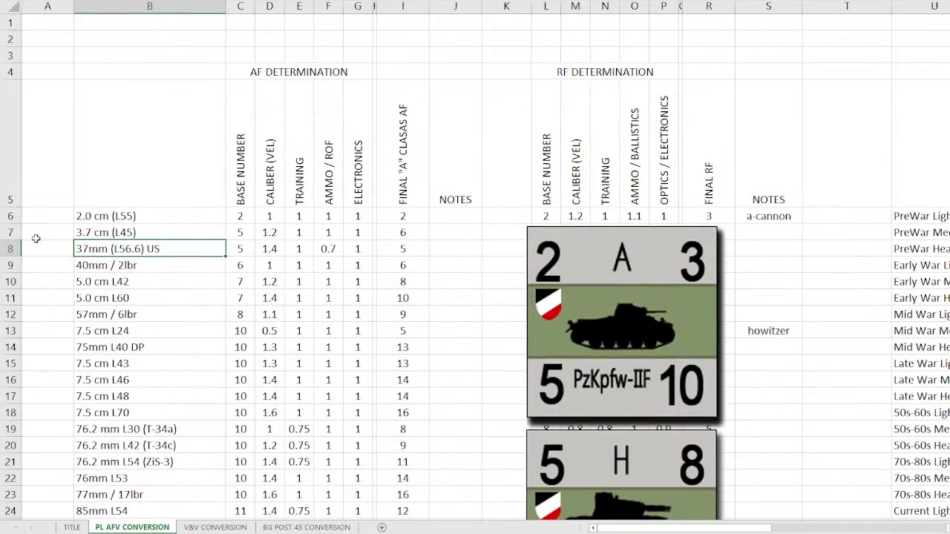
scroll(386, 391, down, 2)
scroll(386, 391, down, 5)
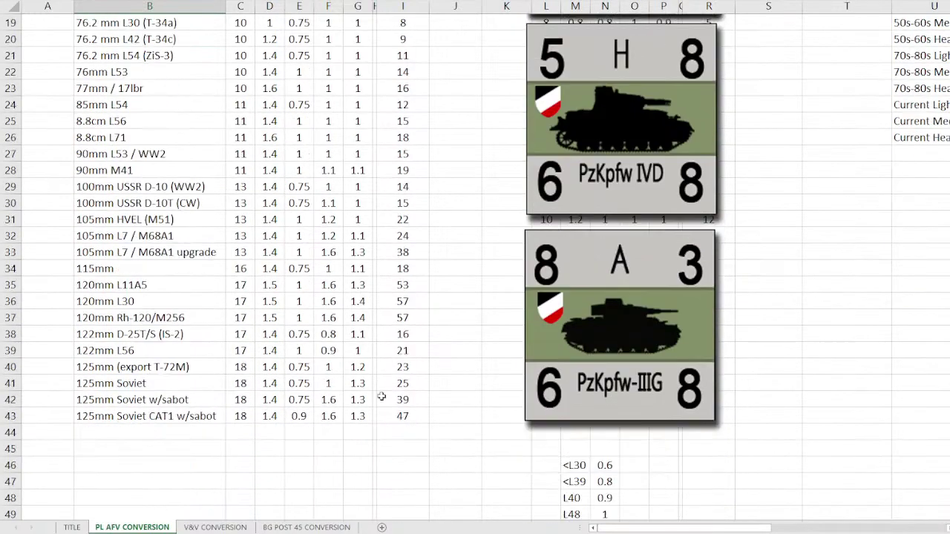
scroll(382, 397, up, 6)
scroll(380, 399, up, 1)
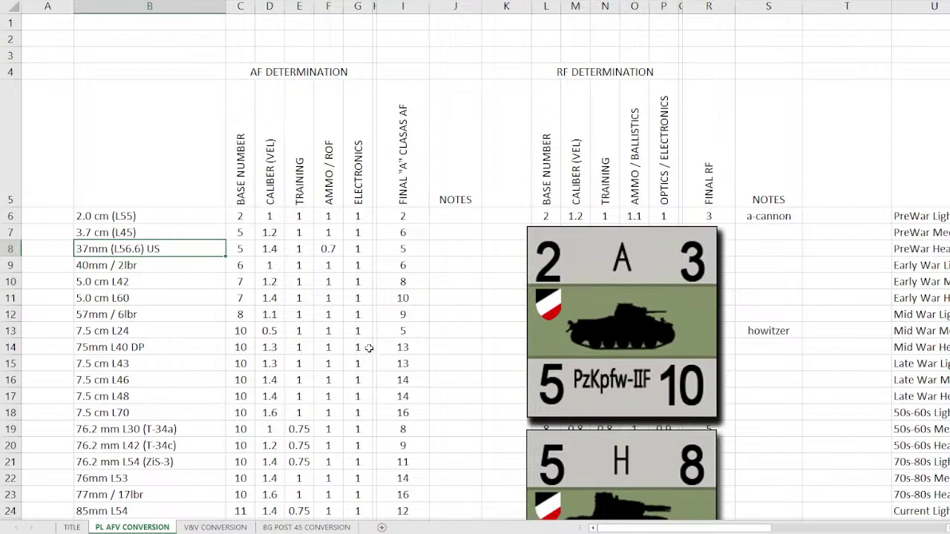
Trace the 2.0 cm (L55) row between its final AF value, its base number and the gun name
click(247, 218)
drag(419, 215, 243, 217)
click(242, 218)
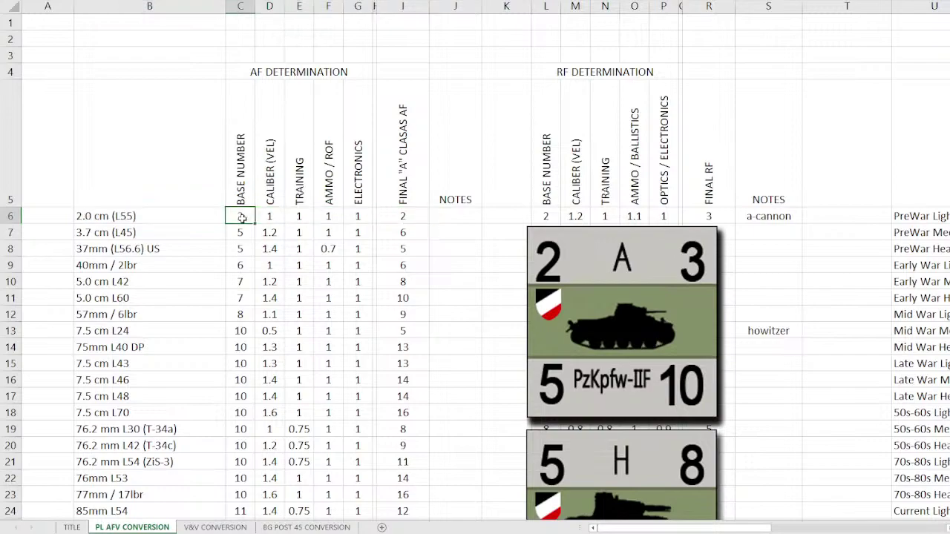
click(92, 216)
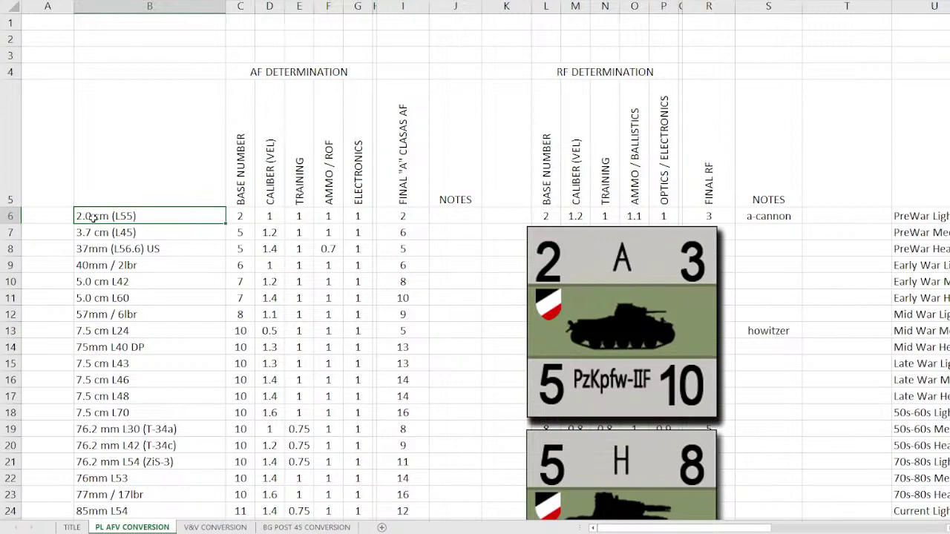
Highlight the AF base numbers and the four modifier columns beside them, and select the final AF value of the 2.0 cm (L55) gun
drag(239, 216, 242, 448)
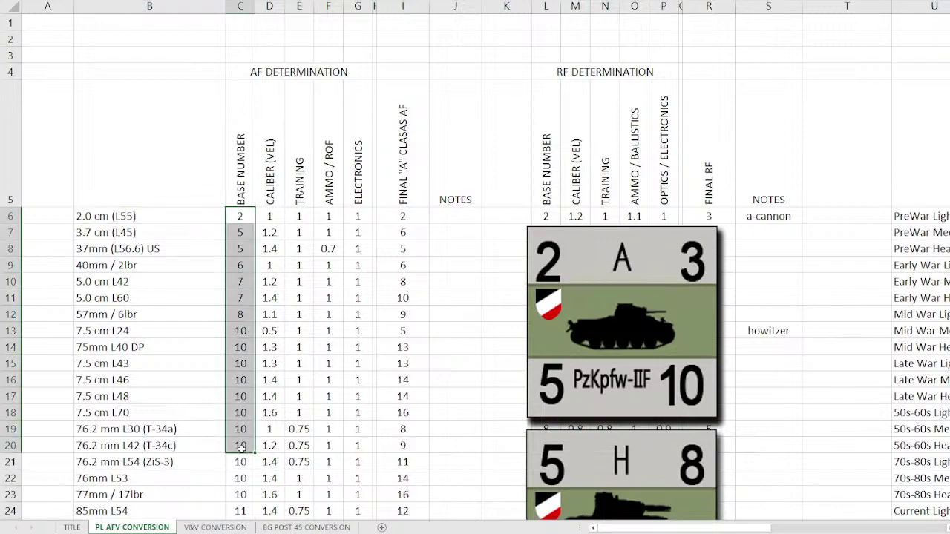
drag(265, 214, 345, 375)
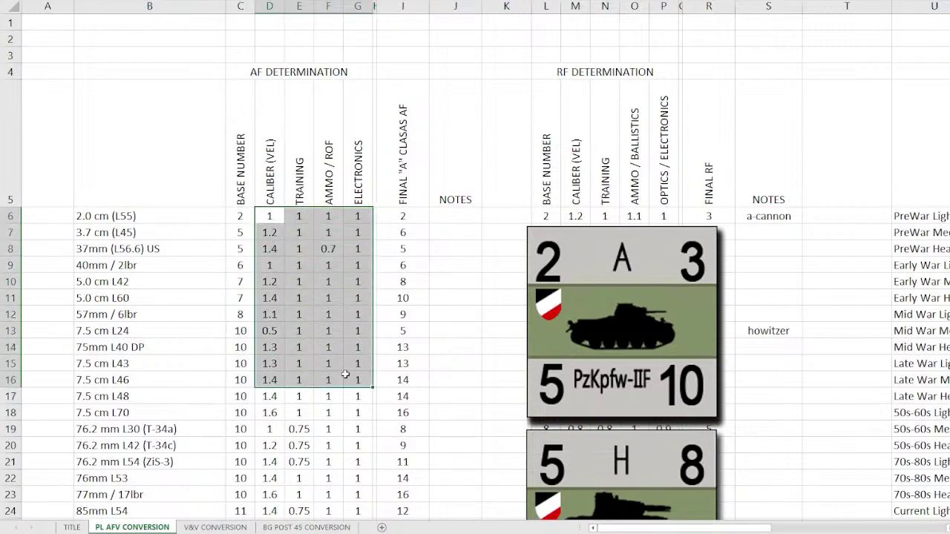
click(407, 216)
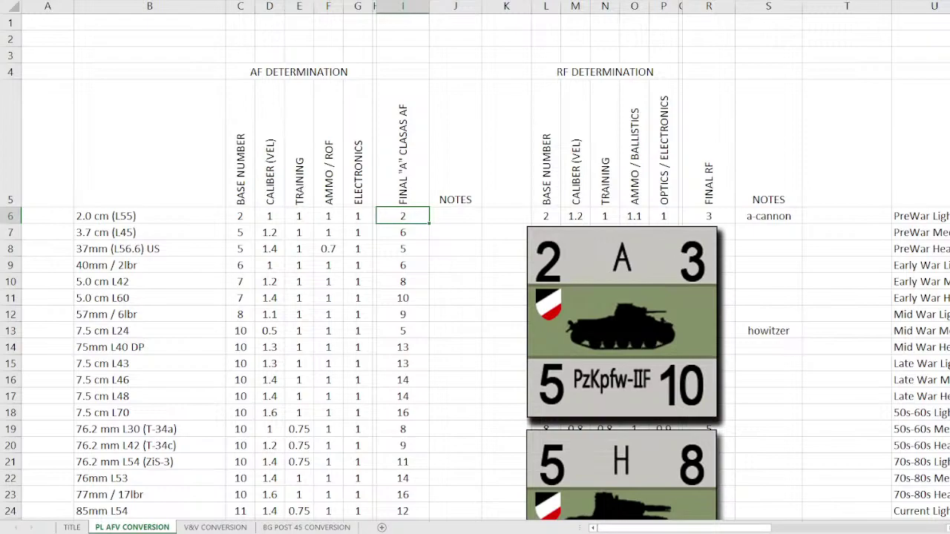
Display the formula bar and highlight the entire final AF formula of the 2.0 cm (L55) row in it
click(319, 1)
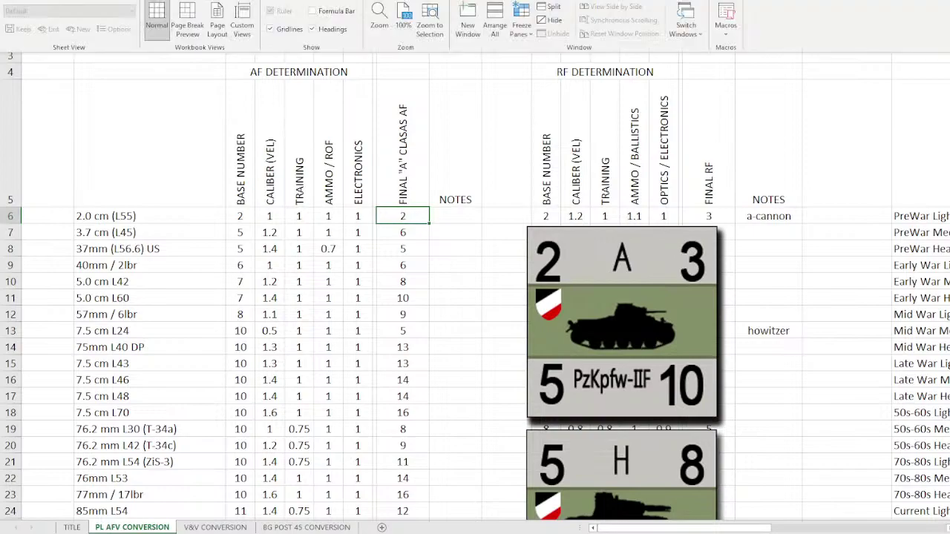
click(321, 15)
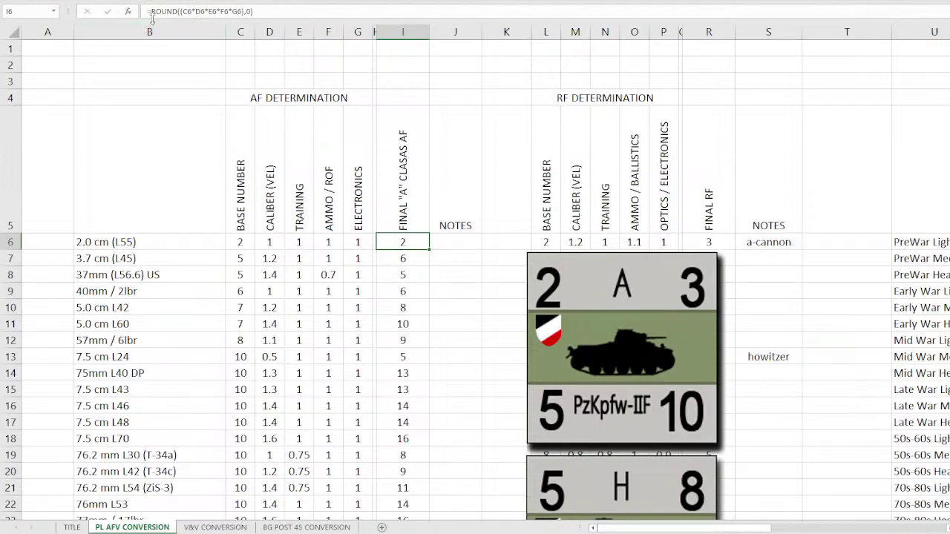
click(273, 13)
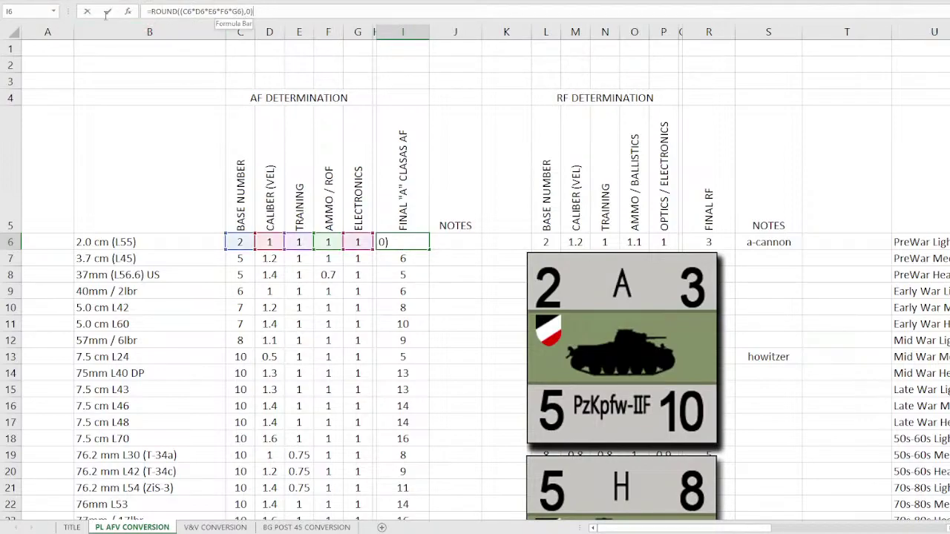
key(shift+Home)
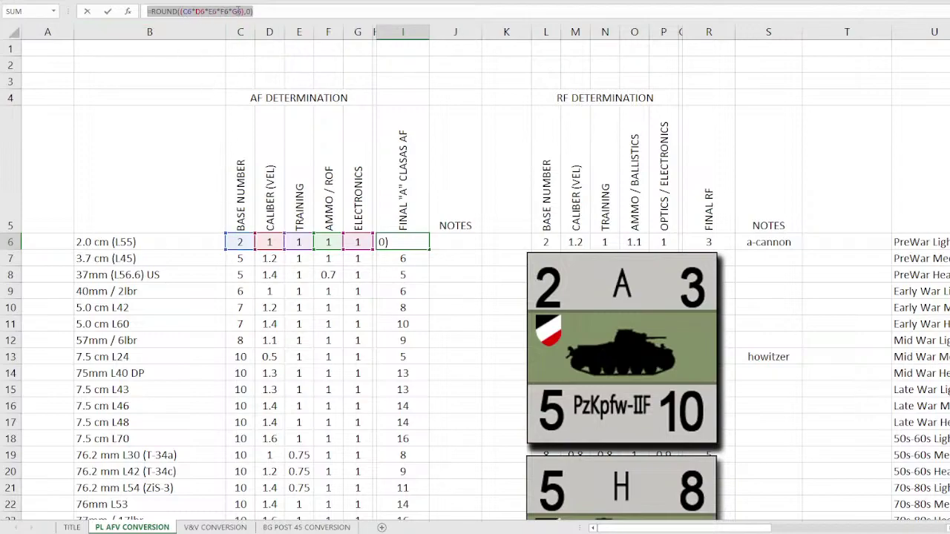
text(=)
click(277, 195)
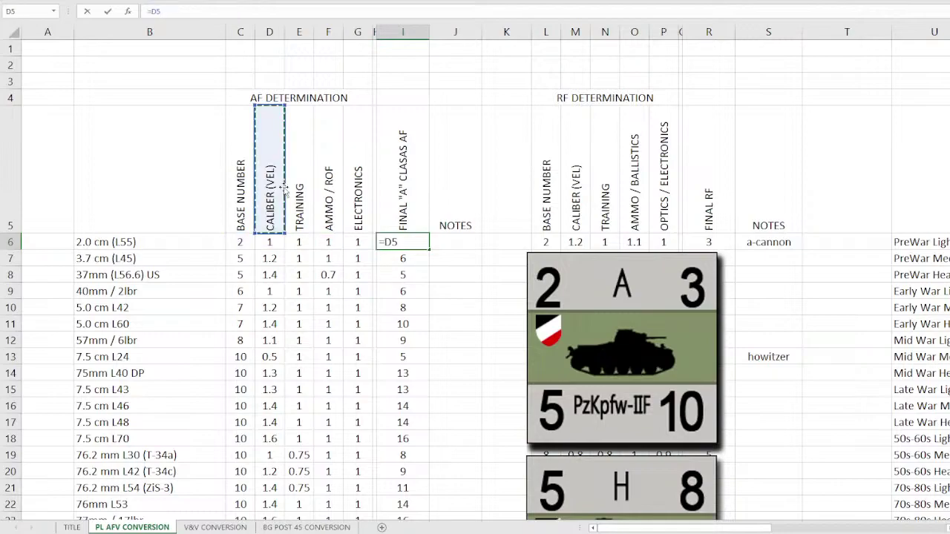
key(Escape)
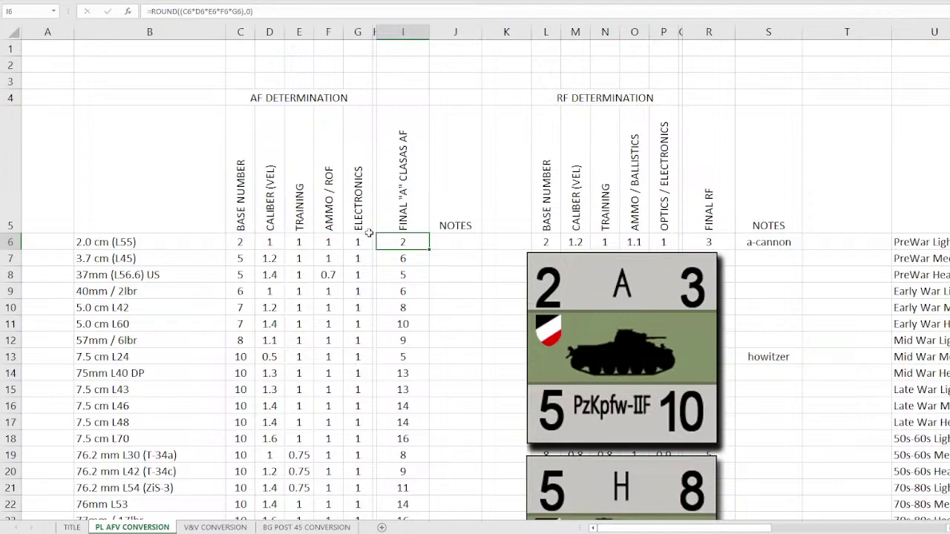
Try a training factor of 1.2 in the AF determination of the 2.0 cm (L55) gun
click(239, 240)
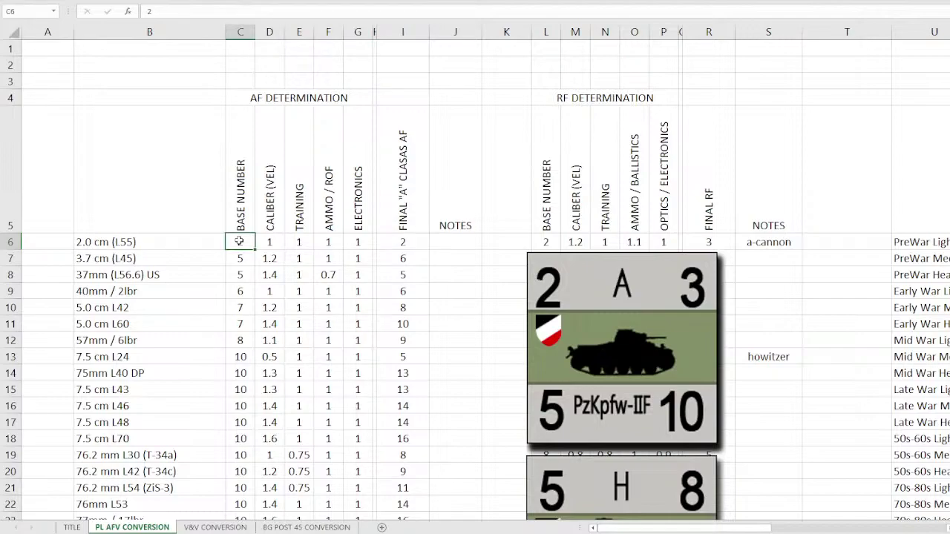
key(Right)
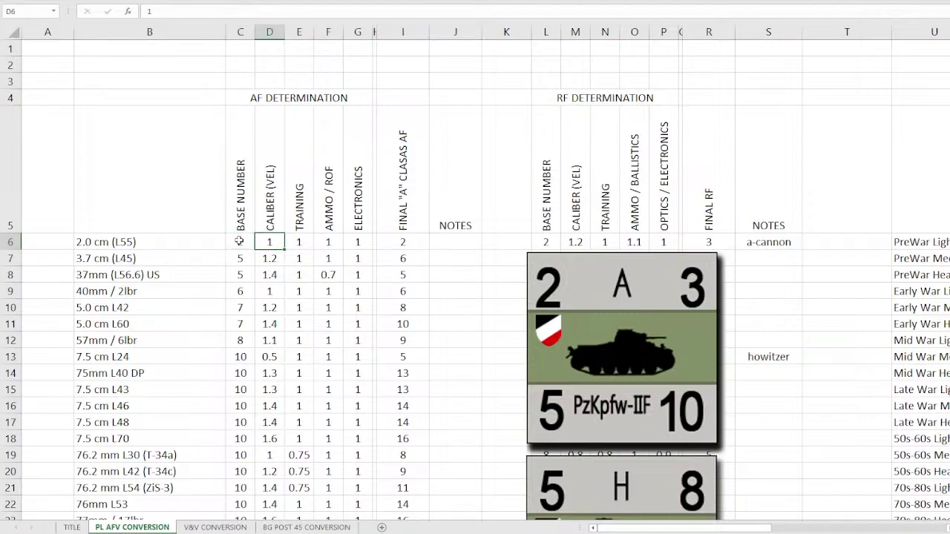
key(Right)
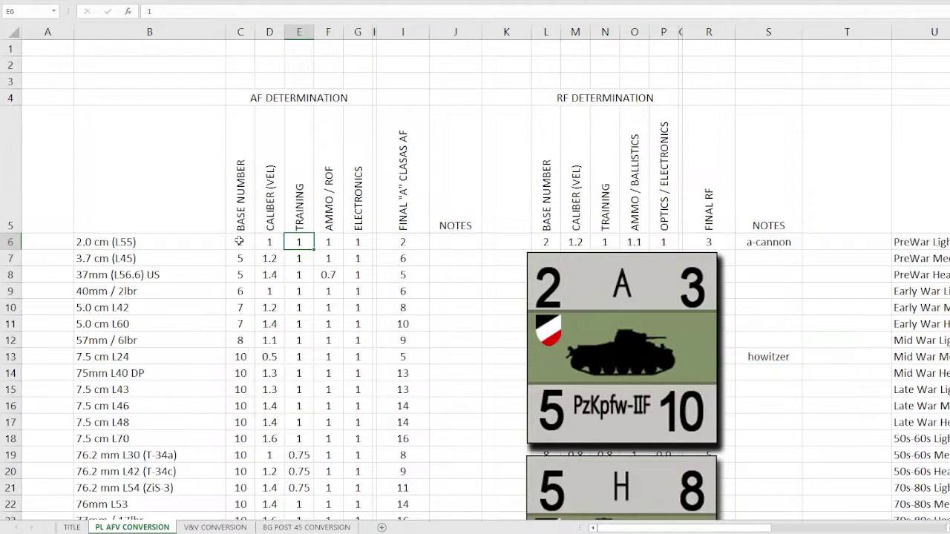
text(1.2)
key(Return)
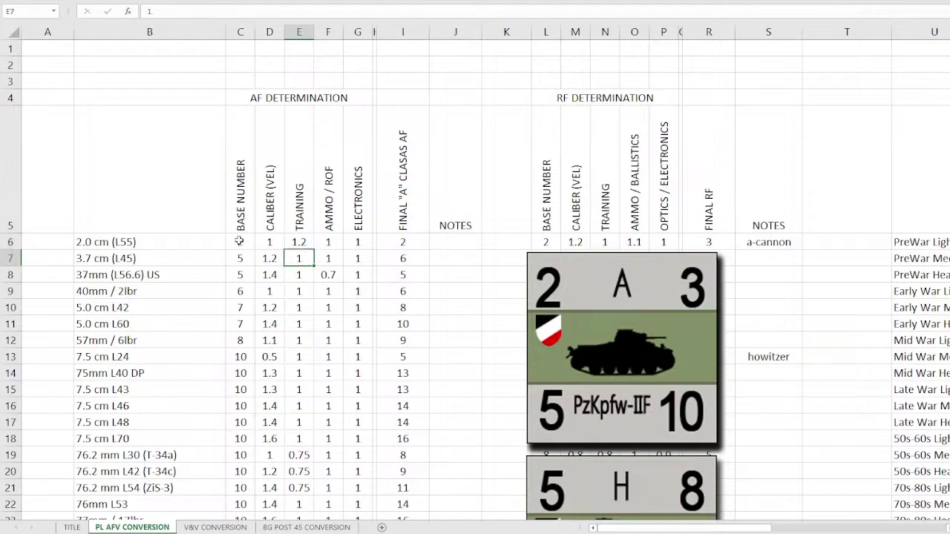
Set the AF training factor of the 2.0 cm (L55) gun back to 1
key(Up)
key(Right)
key(Right)
key(Left)
key(Left)
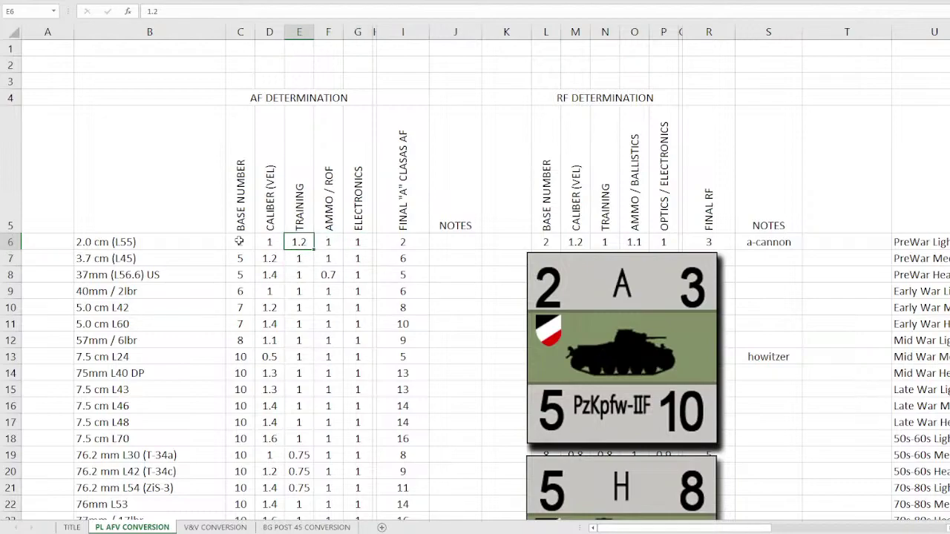
text(1)
key(Return)
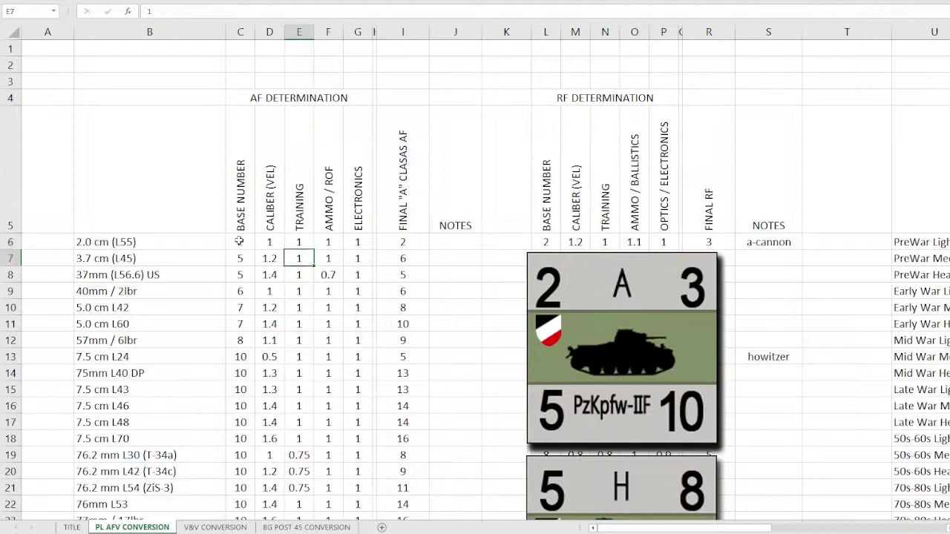
Trace the 2.0 cm (L55) row from its base number through the caliber, training, ammo and electronics factors to the final AF
key(Up)
key(Left)
key(Left)
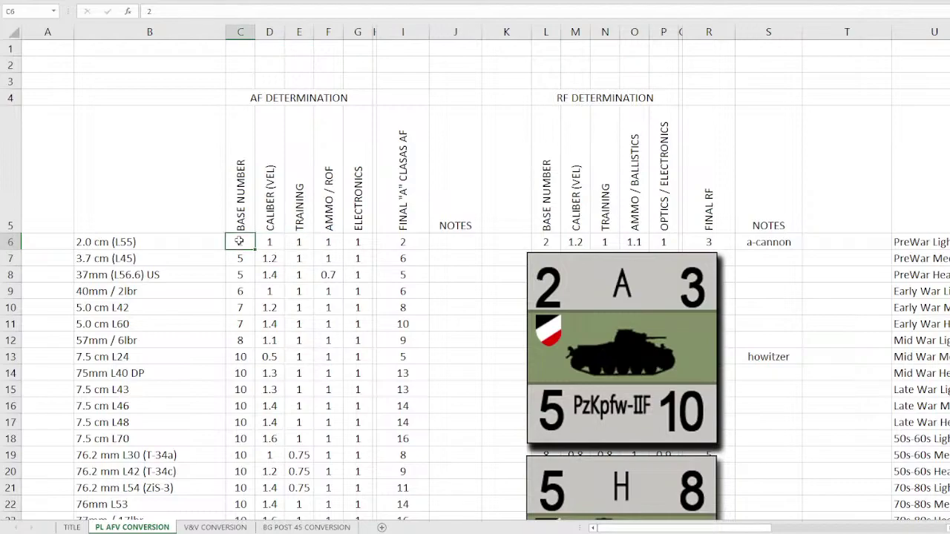
key(Right)
key(Right)
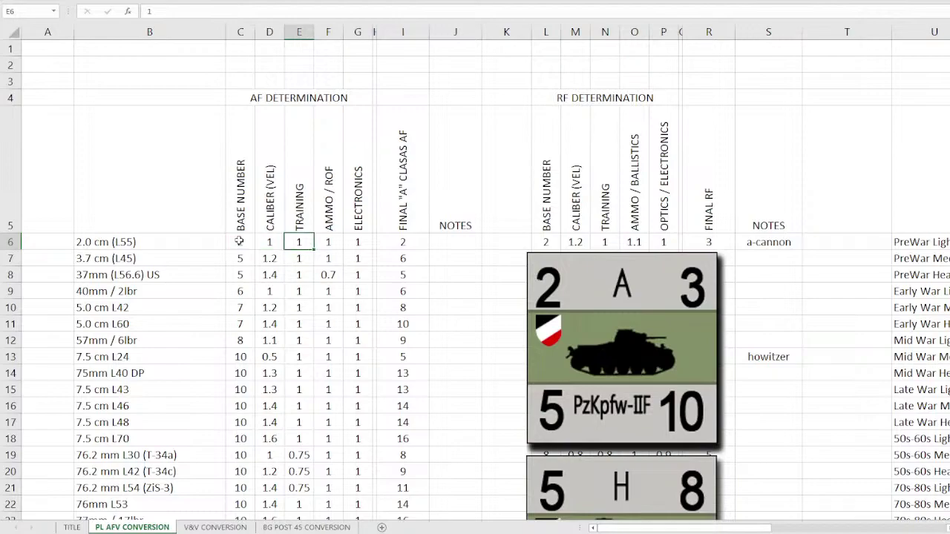
key(Right)
key(Right)
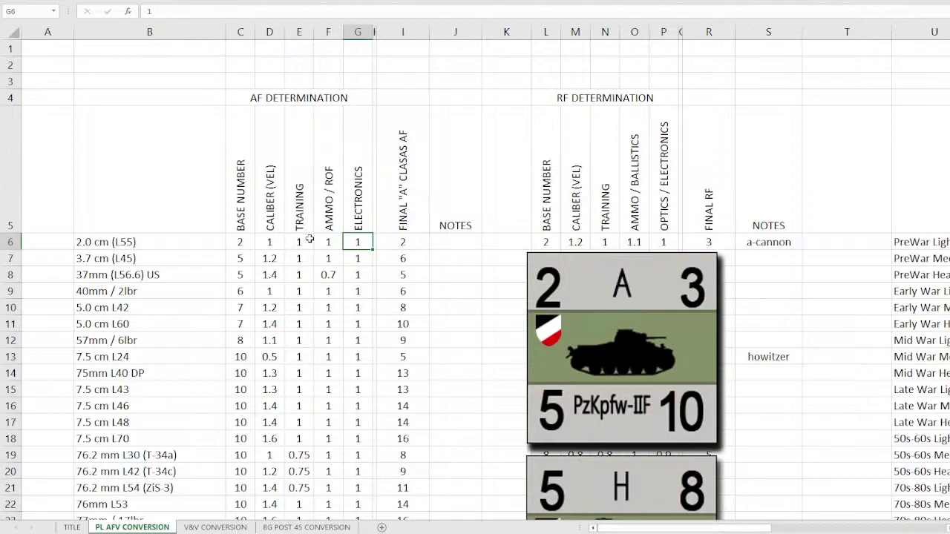
click(243, 243)
drag(269, 242, 359, 242)
click(421, 240)
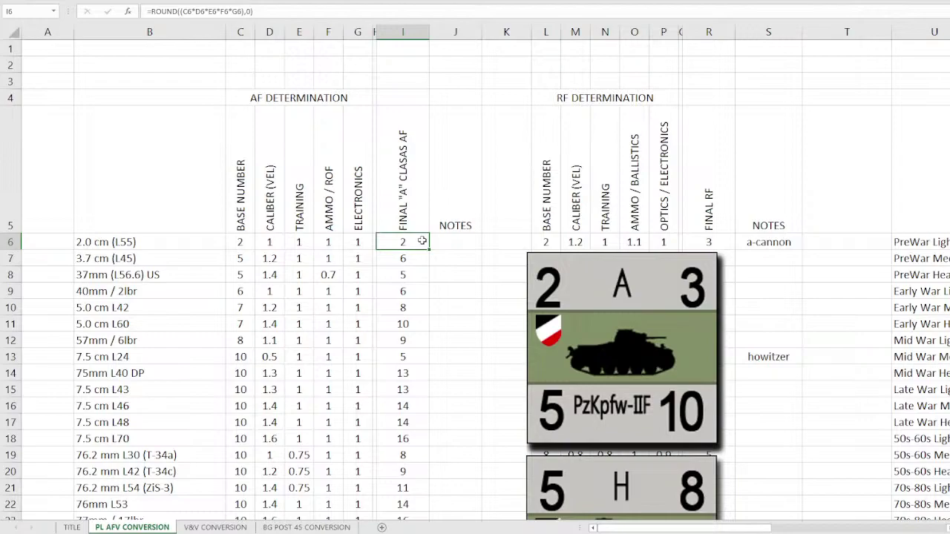
Compare the AF caliber (velocity) factors of the 3.7 cm (L45), 37mm (L56.6) US and 40mm / 2lbr guns
key(Down)
key(Left)
key(Left)
key(Left)
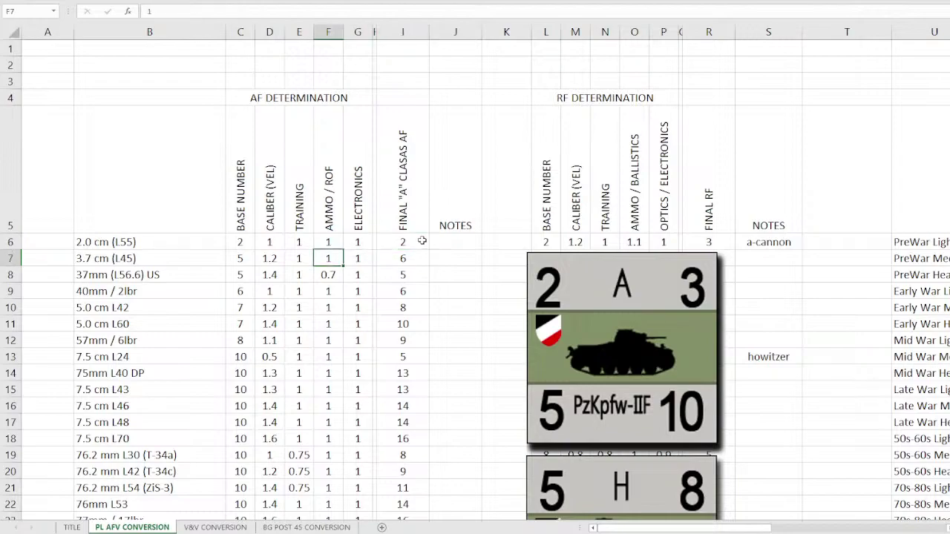
key(Left)
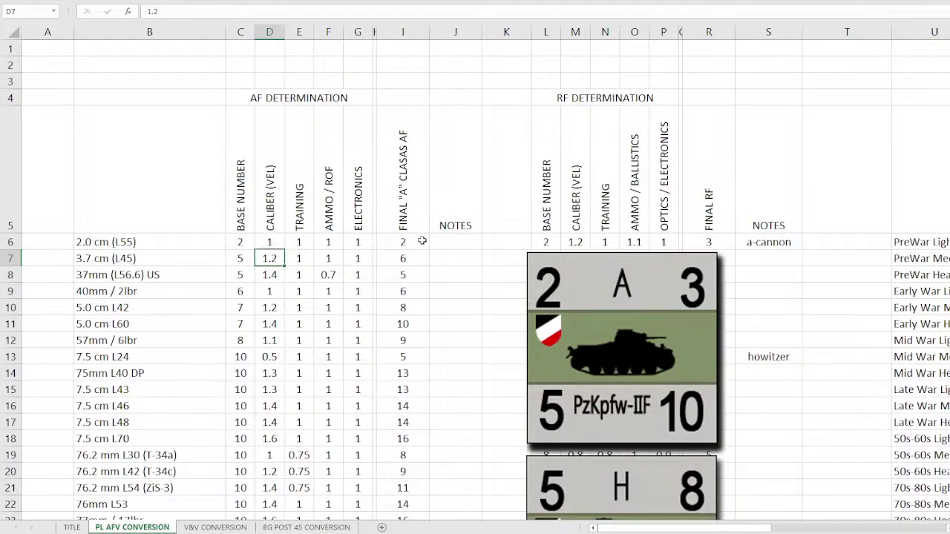
key(Down)
key(Down)
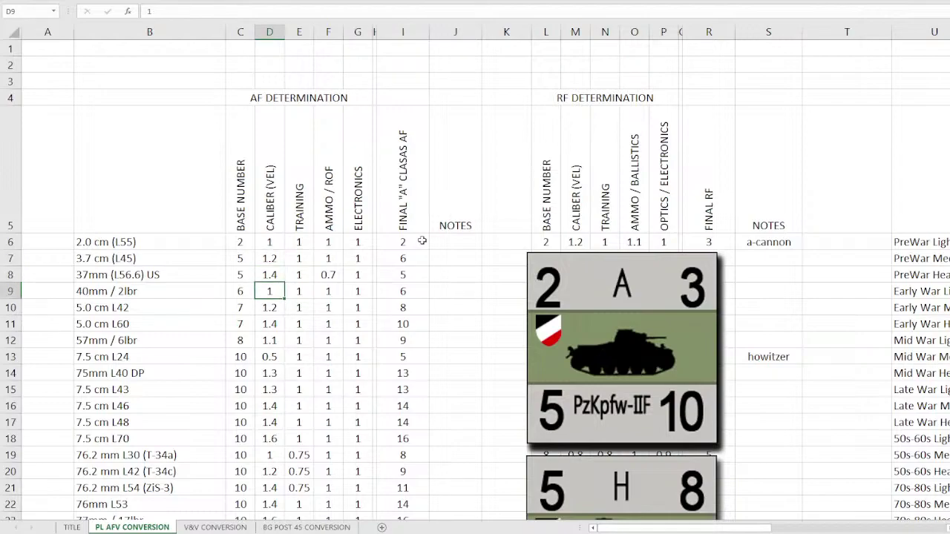
key(Up)
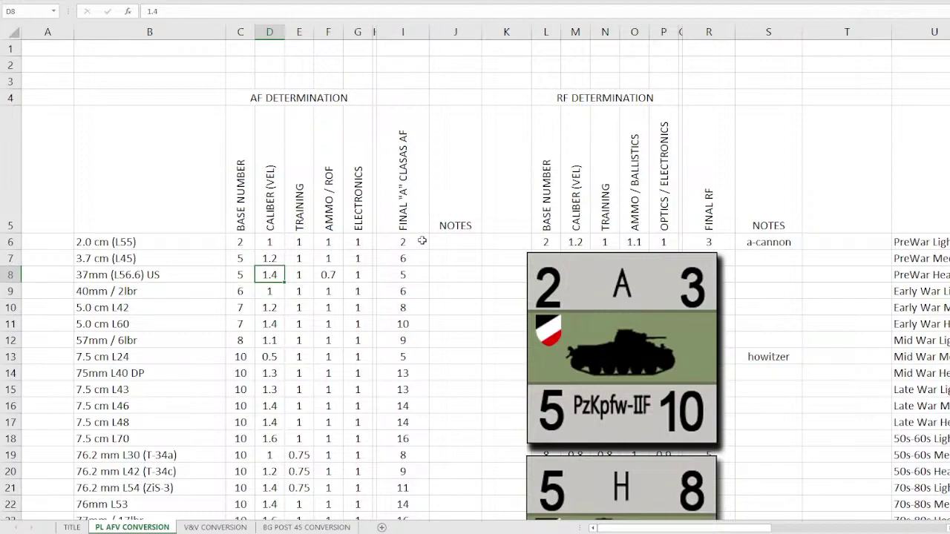
Trace the 37mm (L56.6) US row to its final AF and back through the ammo / ROF factor to the gun name
key(Right)
key(Right)
key(Right)
key(Right)
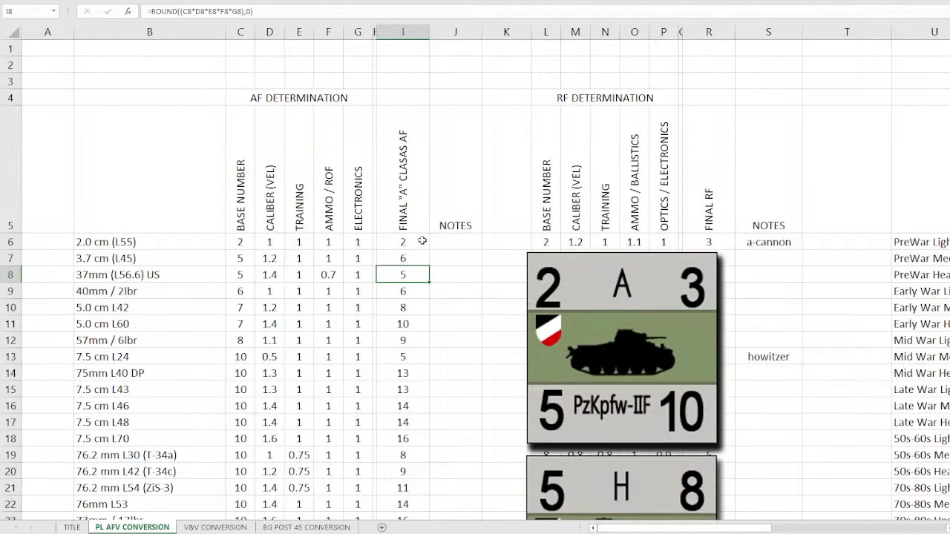
key(Left)
key(Left)
key(Left)
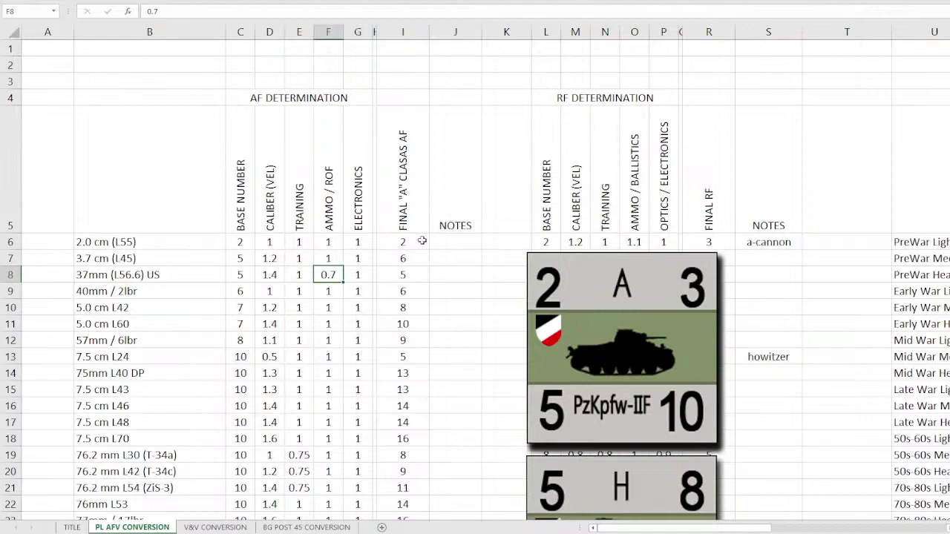
key(Left)
key(Left)
key(Left)
key(Left)
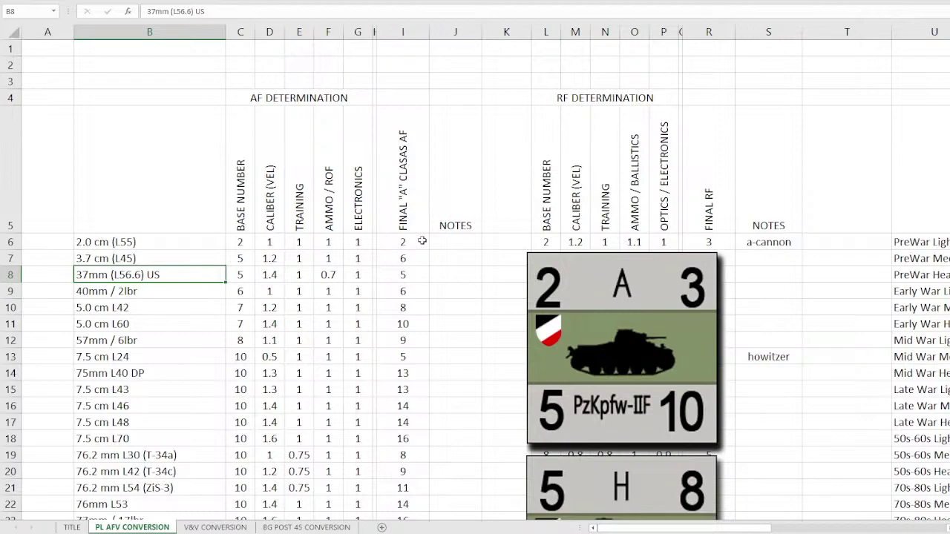
Compare the caliber factor of the 37mm (L56.6) US gun with that of the 3.7 cm (L45), and reselect the 37mm entry
key(Right)
key(Right)
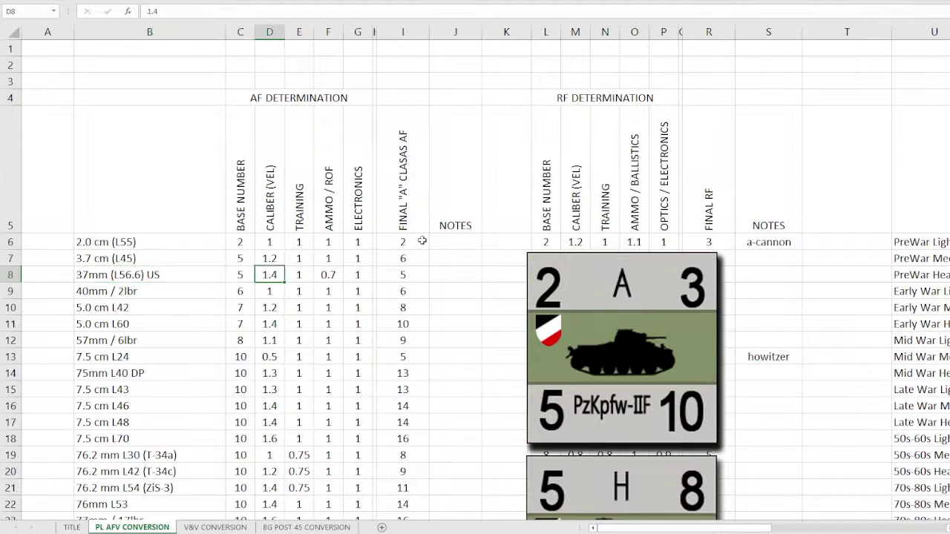
key(Up)
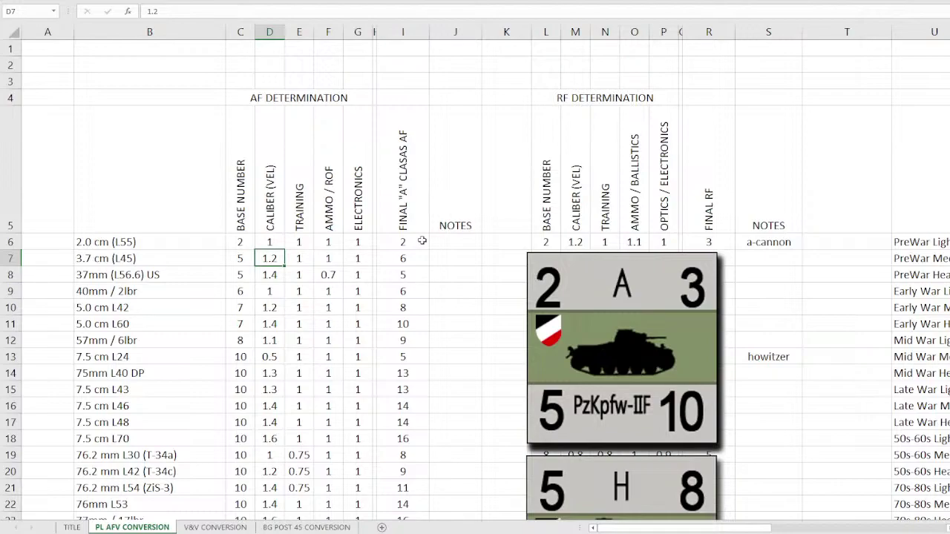
key(Down)
key(Left)
key(Left)
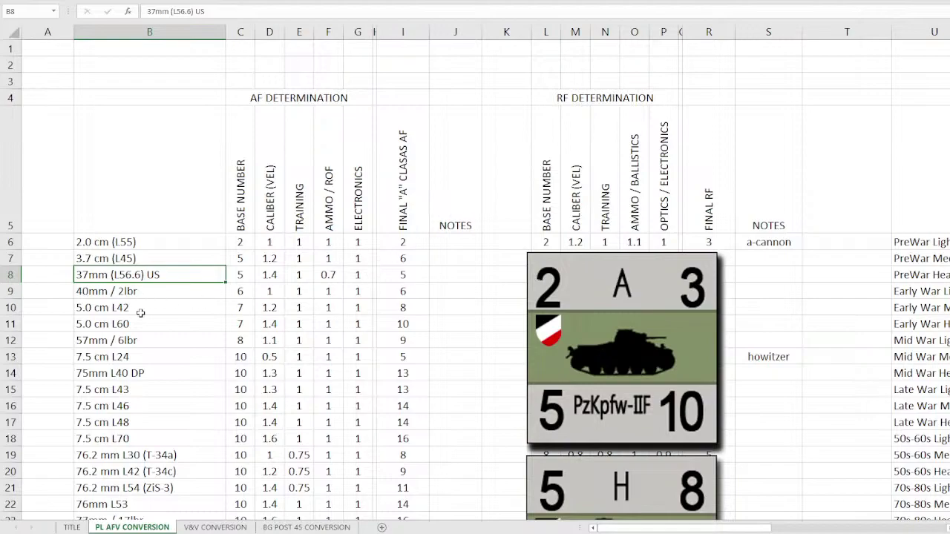
Highlight the gun entries from 7.5 cm L24 to 7.5 cm L70, and select the PzKpfw IVD counter for comparison
drag(100, 358, 107, 440)
click(95, 356)
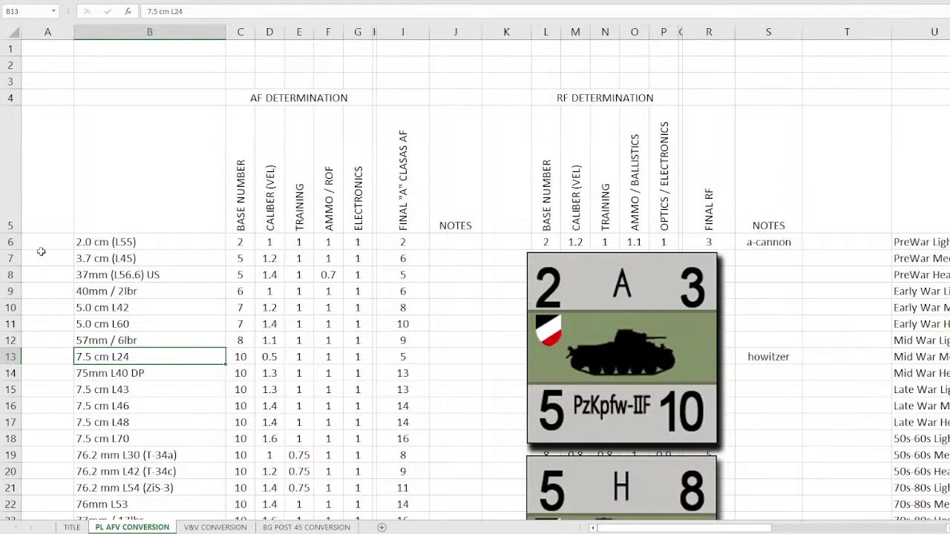
scroll(399, 327, down, 5)
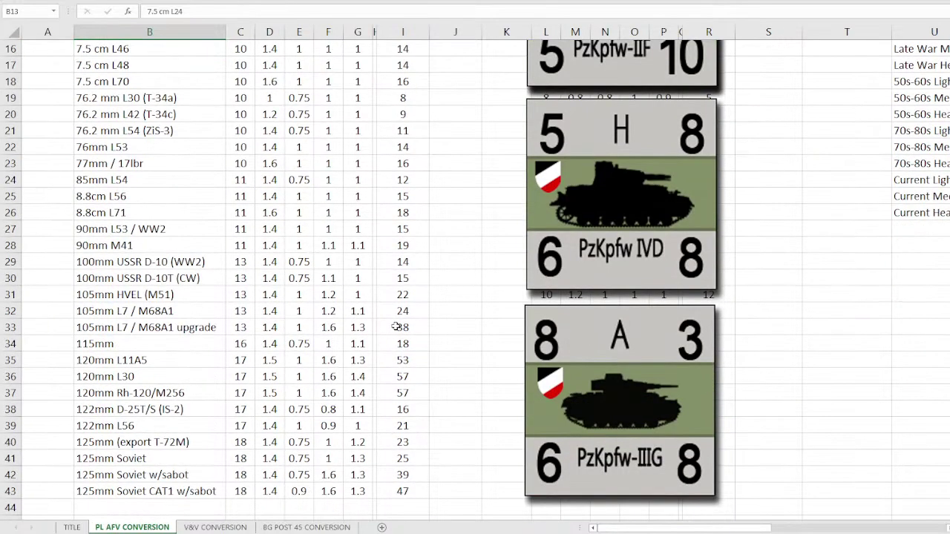
scroll(399, 327, down, 1)
scroll(399, 327, up, 2)
click(611, 271)
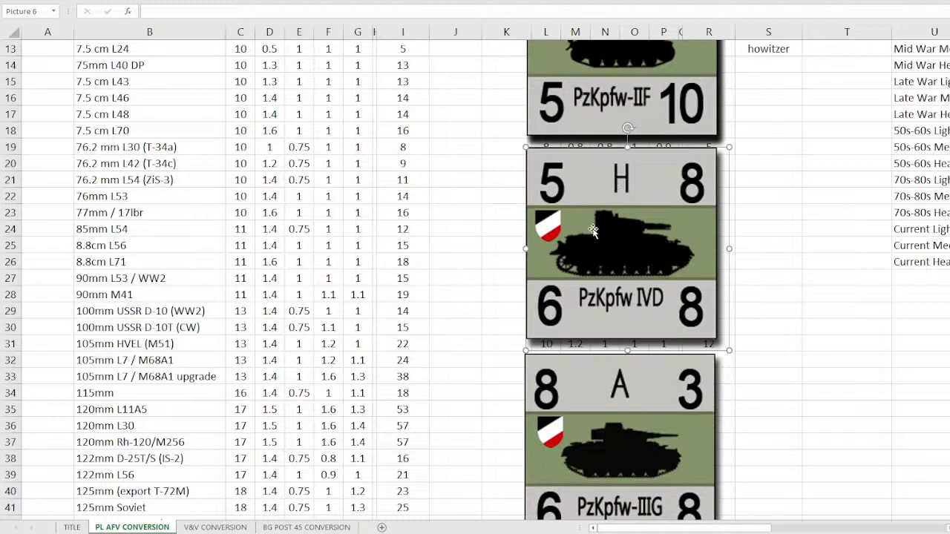
Look over the PzKpfw-IIIG counter, and select the 7.5 cm L70 gun and its final AF value
scroll(595, 288, down, 2)
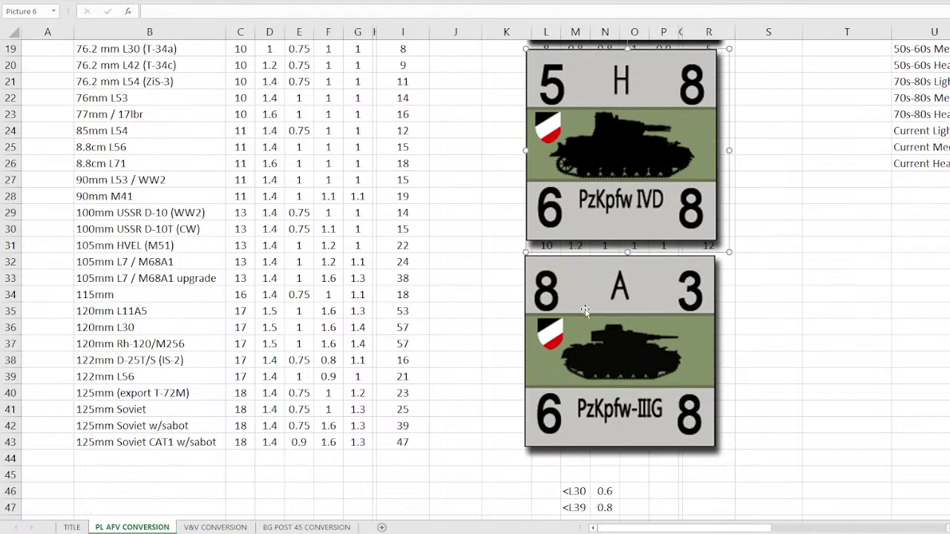
scroll(571, 324, up, 2)
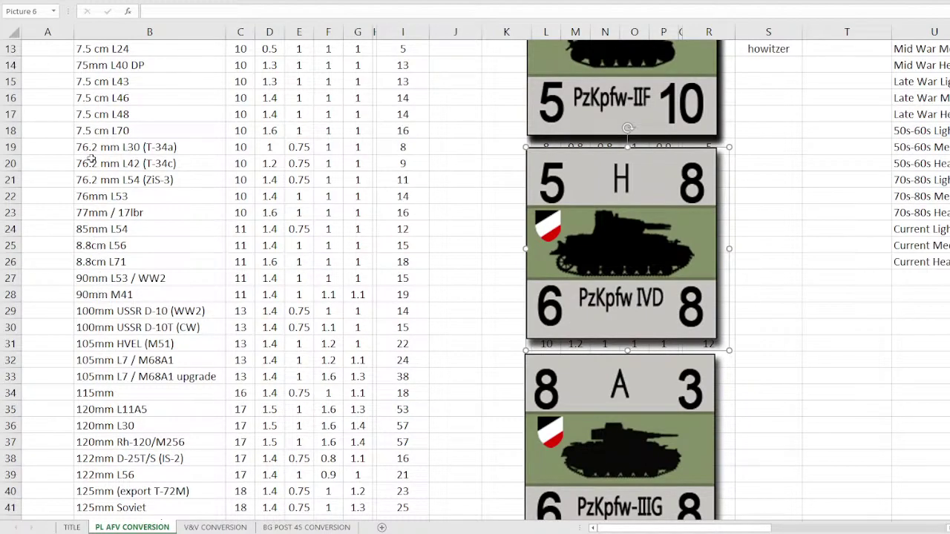
click(89, 131)
click(420, 132)
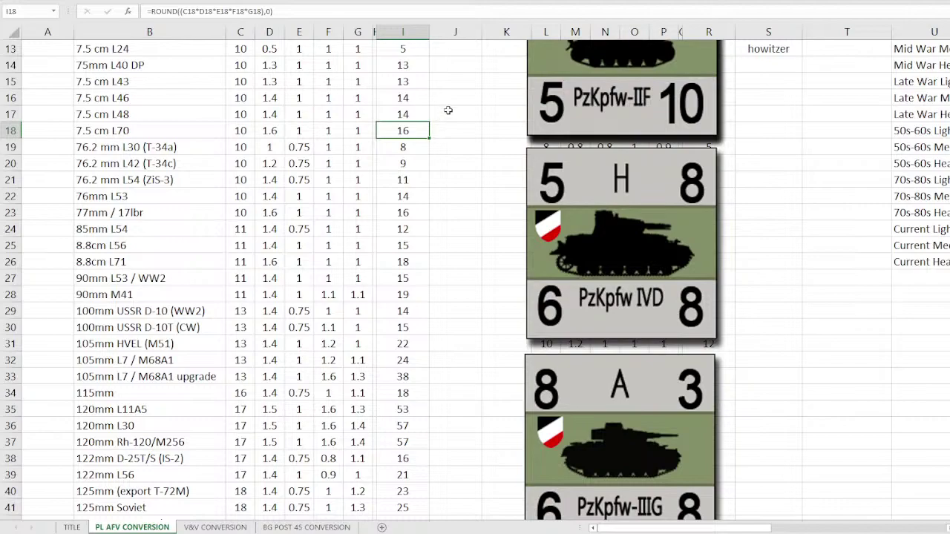
Return to the head of the gun table and highlight the caliber factors from 2.0 cm (L55) through 76.2 mm L54 (ZiS-3)
scroll(448, 117, up, 4)
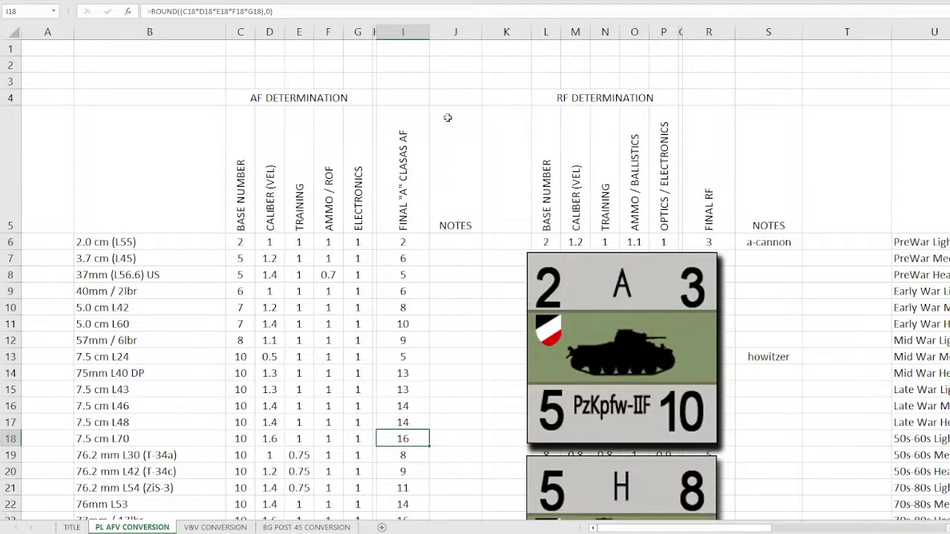
click(440, 320)
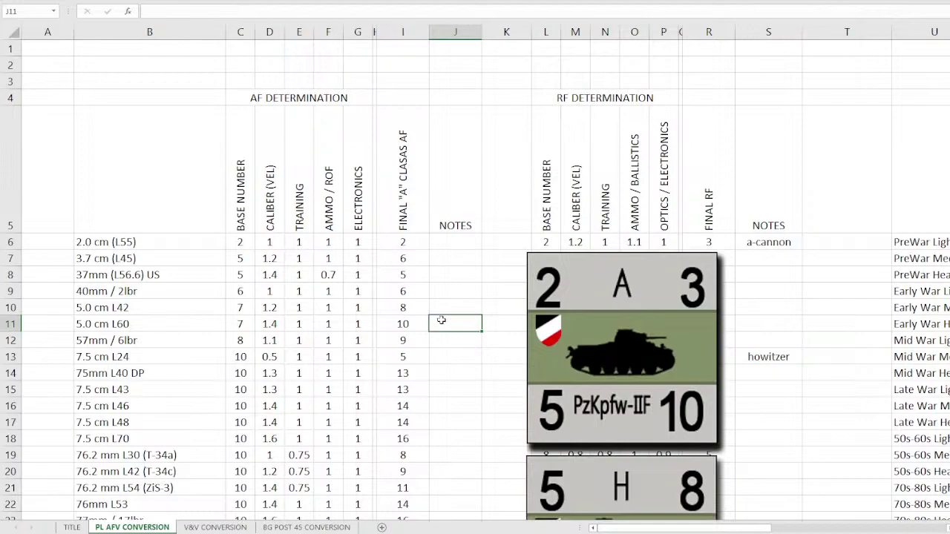
click(301, 341)
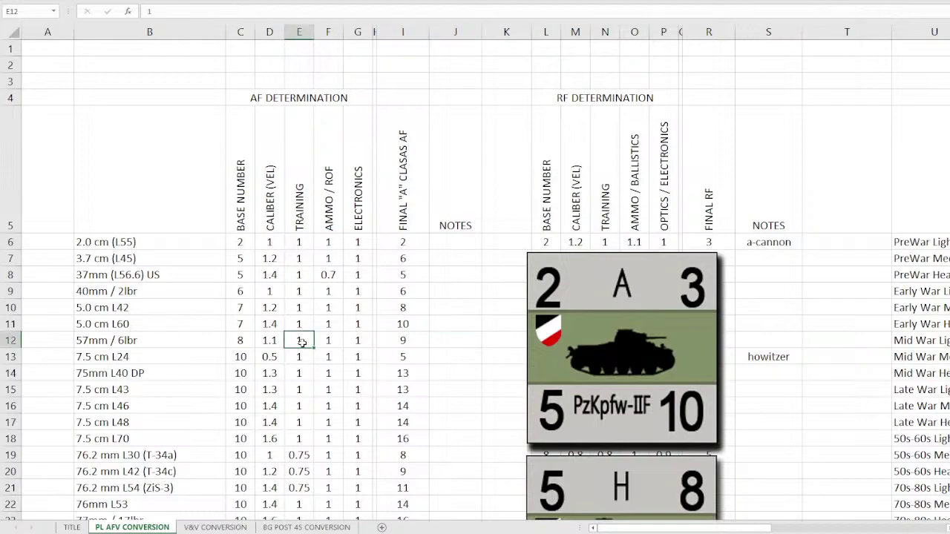
click(201, 307)
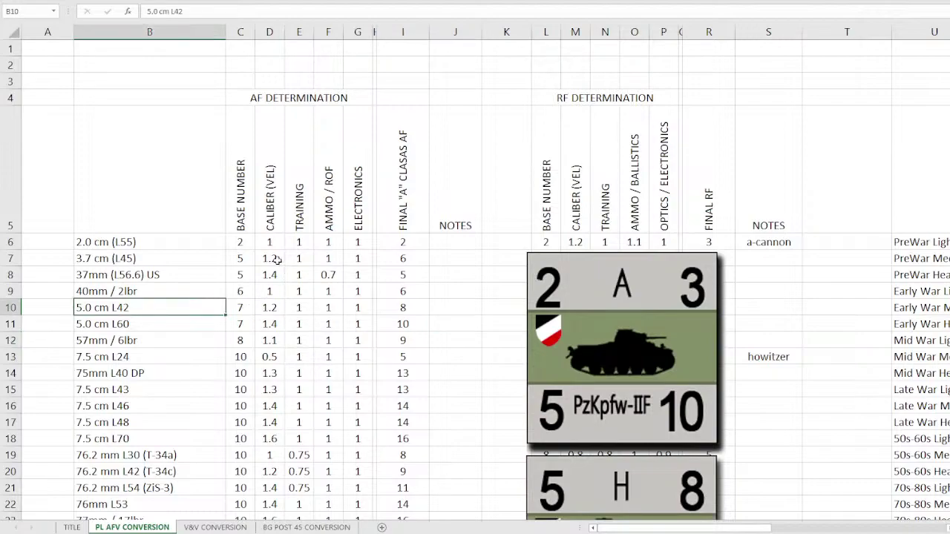
drag(270, 242, 271, 489)
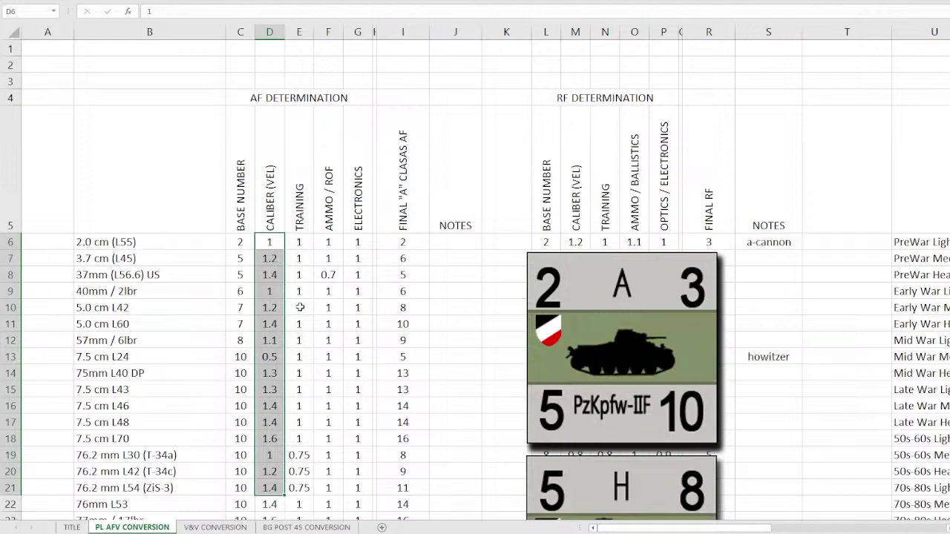
Highlight just the caliber factors of the guns from 75mm L40 DP through 7.5 cm L70
click(301, 307)
scroll(290, 311, down, 1)
click(271, 323)
drag(271, 324, 276, 392)
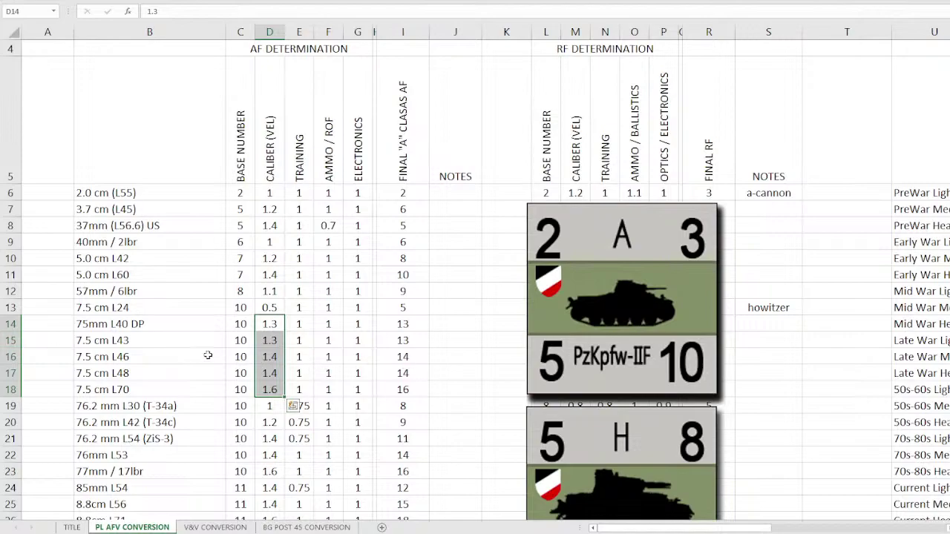
Trace the 7.5 cm L43 row from the gun name through its base number and modifiers to its final AF
click(137, 340)
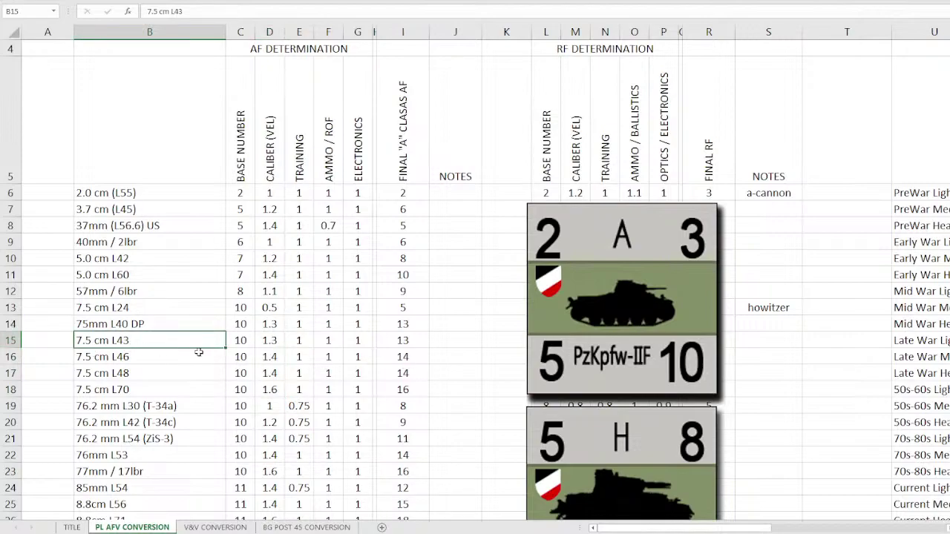
click(249, 343)
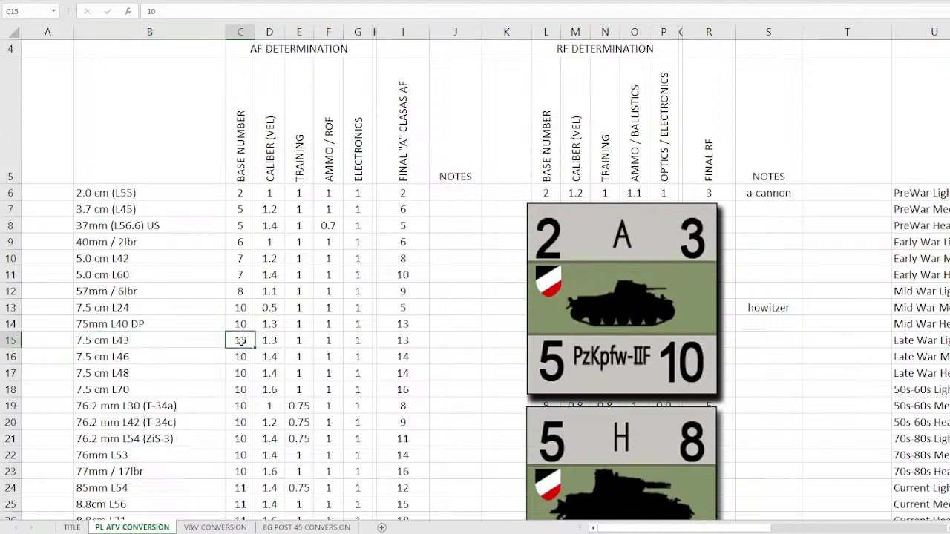
click(267, 342)
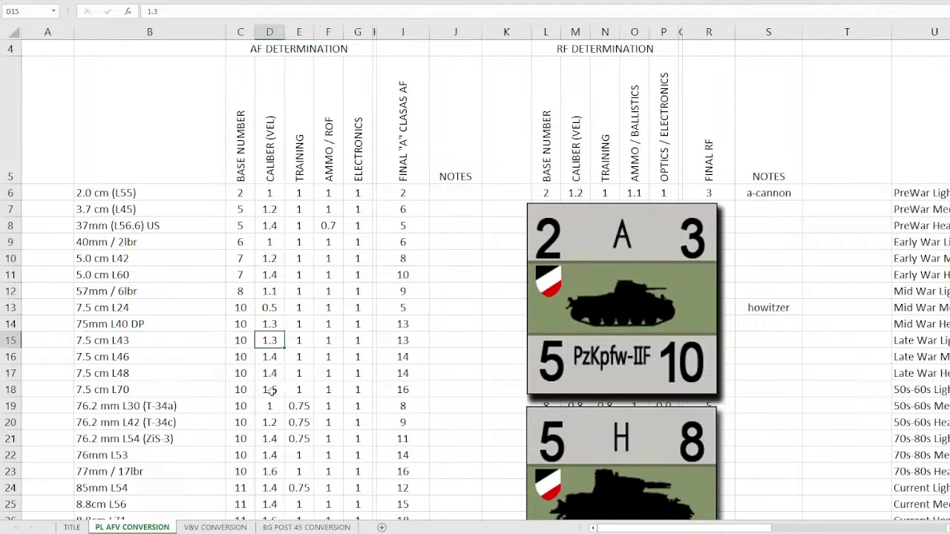
click(307, 343)
click(341, 340)
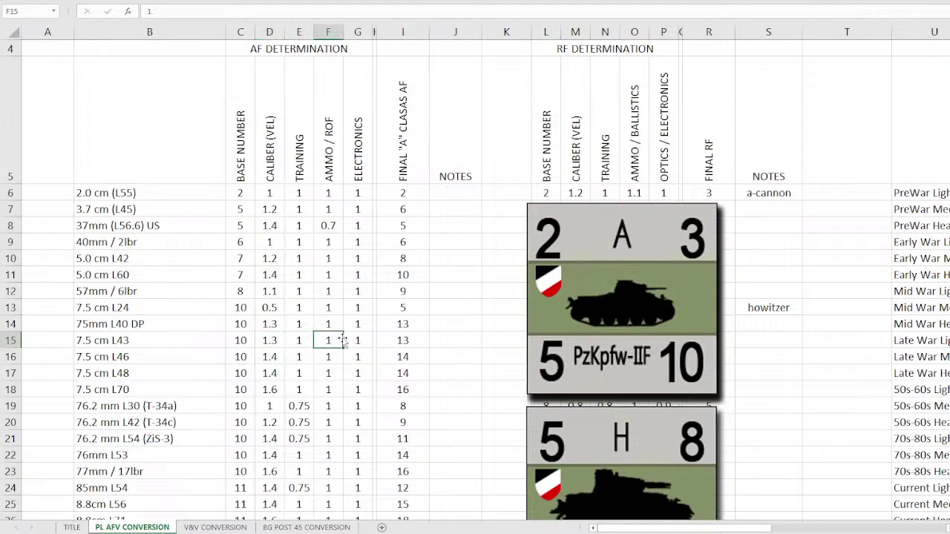
click(349, 339)
click(397, 339)
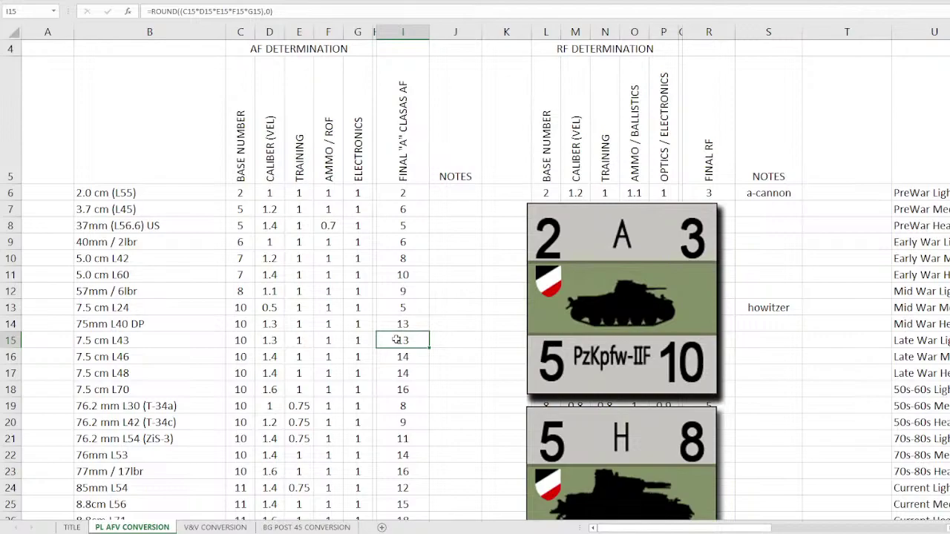
Trace the 7.5 cm L46 row to its final AF, and highlight the 7.5 cm L48 row from gun name to final AF
click(149, 359)
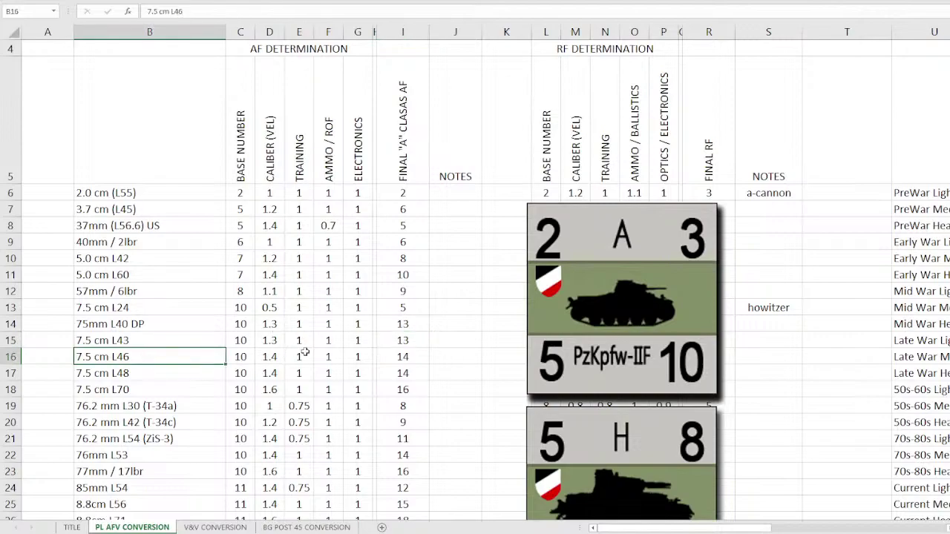
click(270, 356)
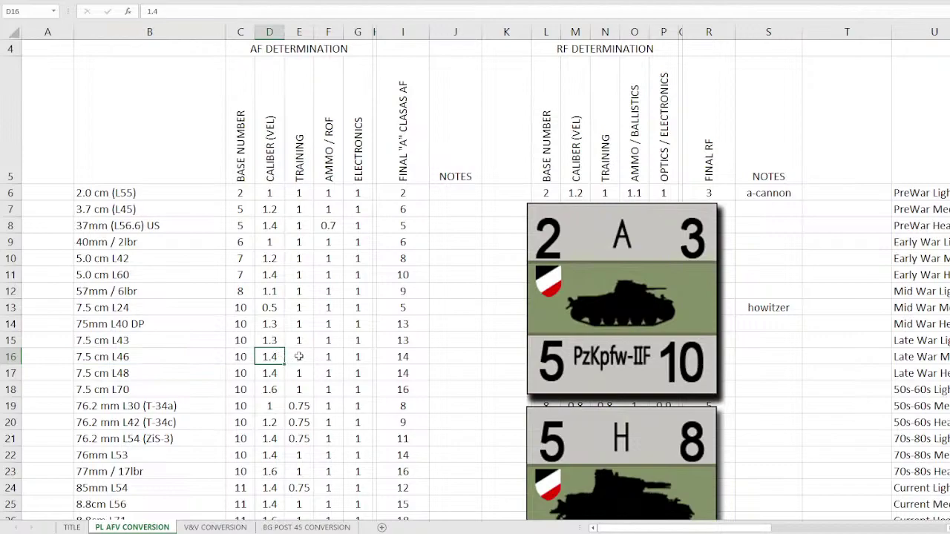
click(400, 356)
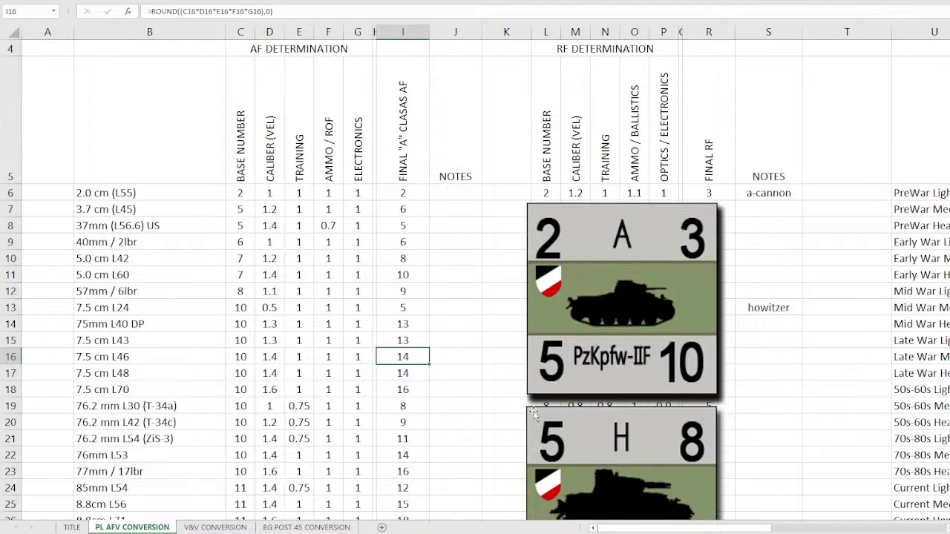
click(150, 371)
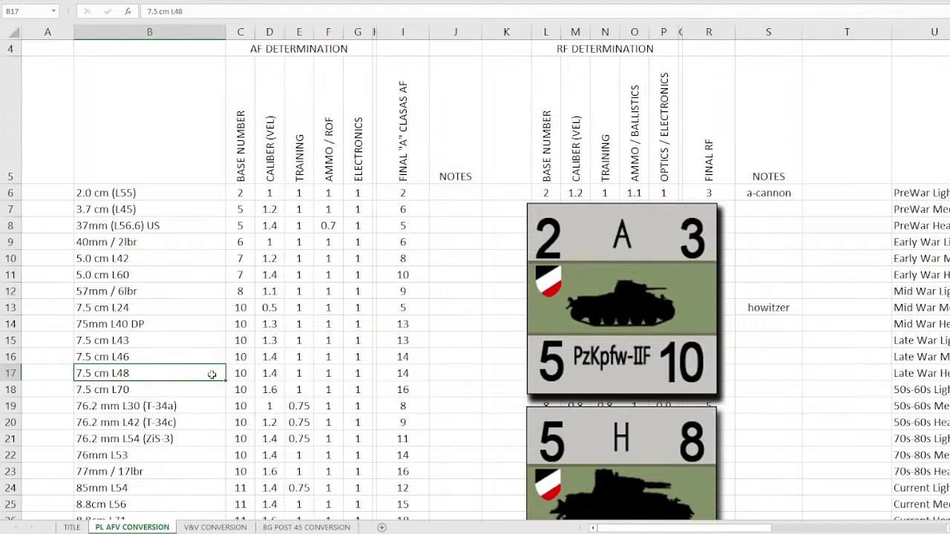
drag(223, 374, 407, 376)
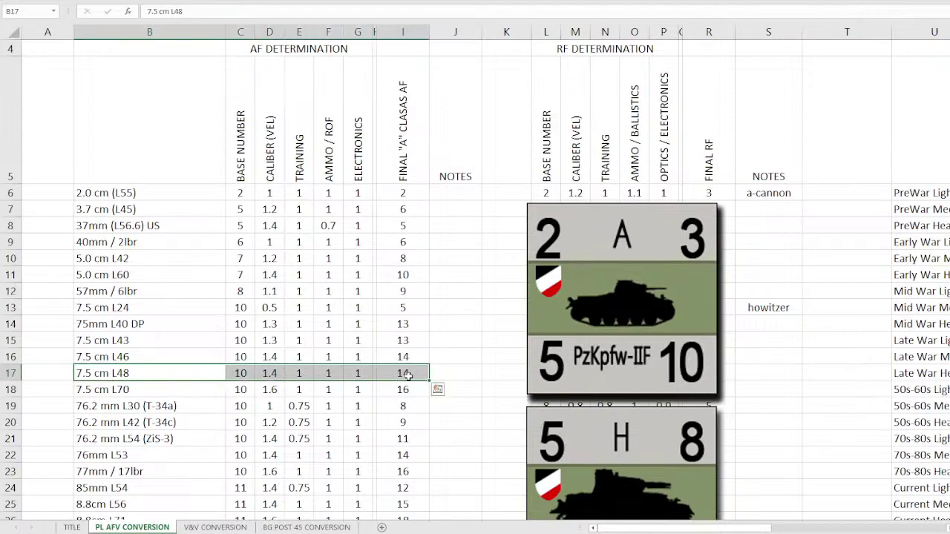
Duplicate the PzKpfw-IIIG counter and place the copy beside the original, over the lower rows of the AF table
scroll(354, 416, down, 2)
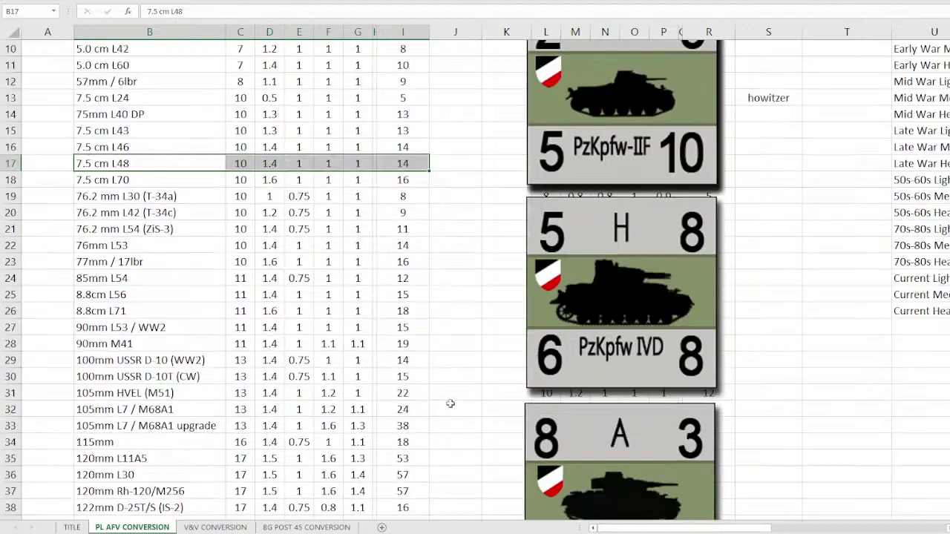
click(644, 351)
right_click(644, 350)
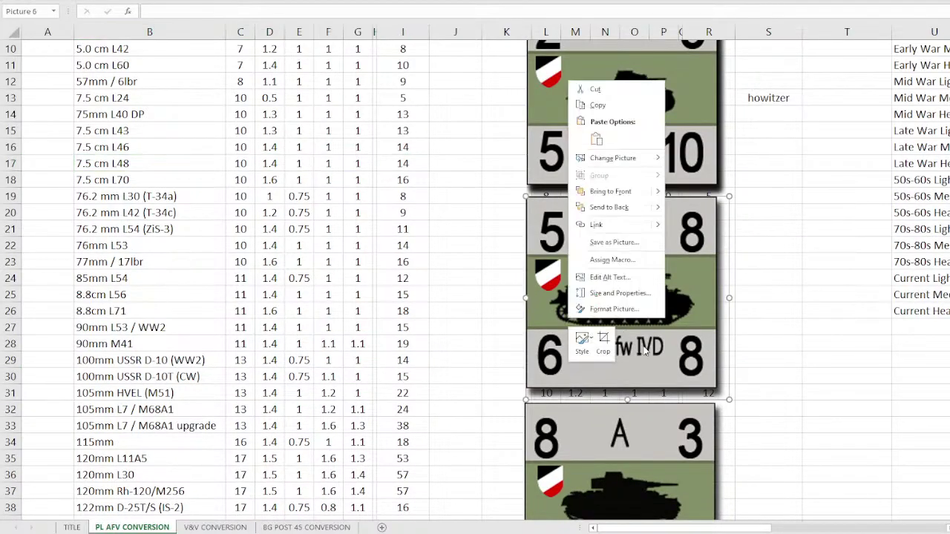
click(632, 446)
scroll(632, 446, down, 2)
right_click(644, 379)
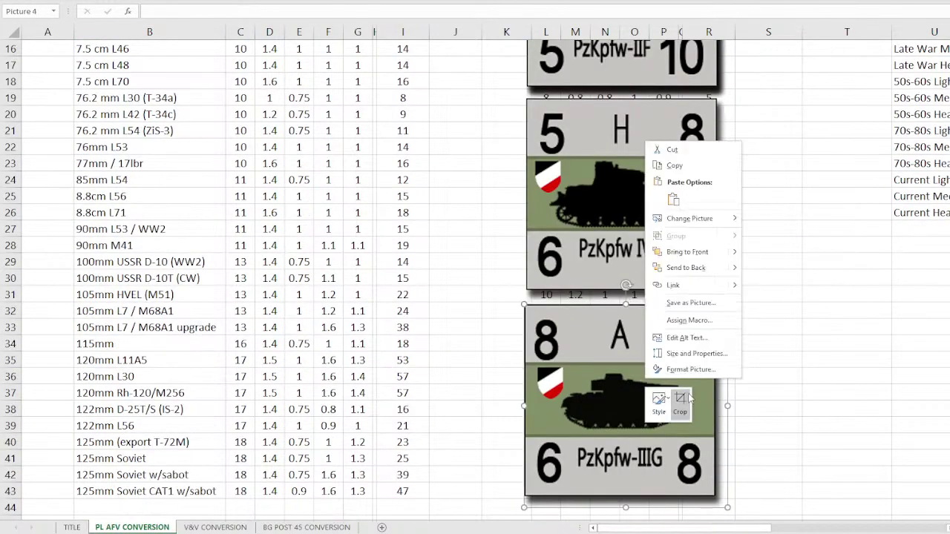
key(Escape)
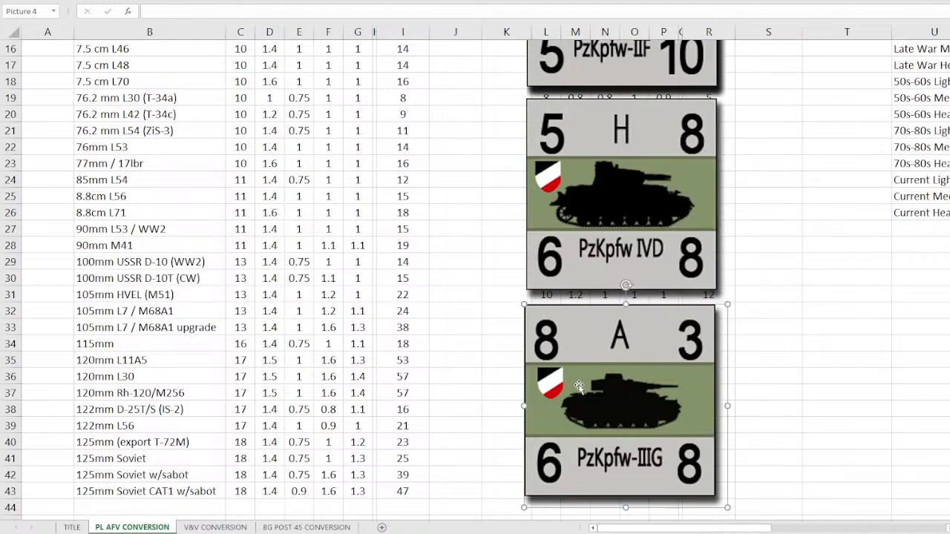
ctrl+drag(579, 386, 336, 375)
Replace the duplicated counter's picture with the German PzKpfw IV H image file from the Counters German folder
right_click(375, 359)
mouse_move(418, 195)
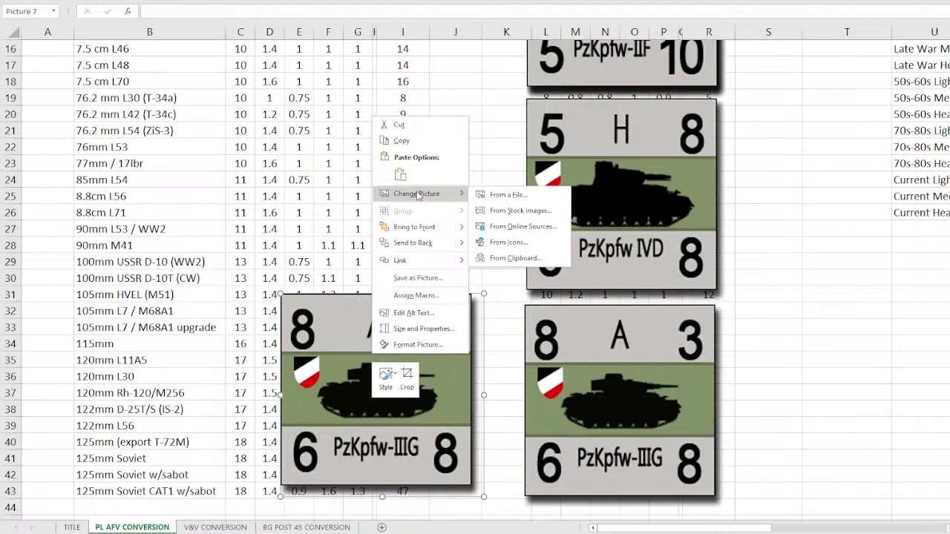
click(505, 196)
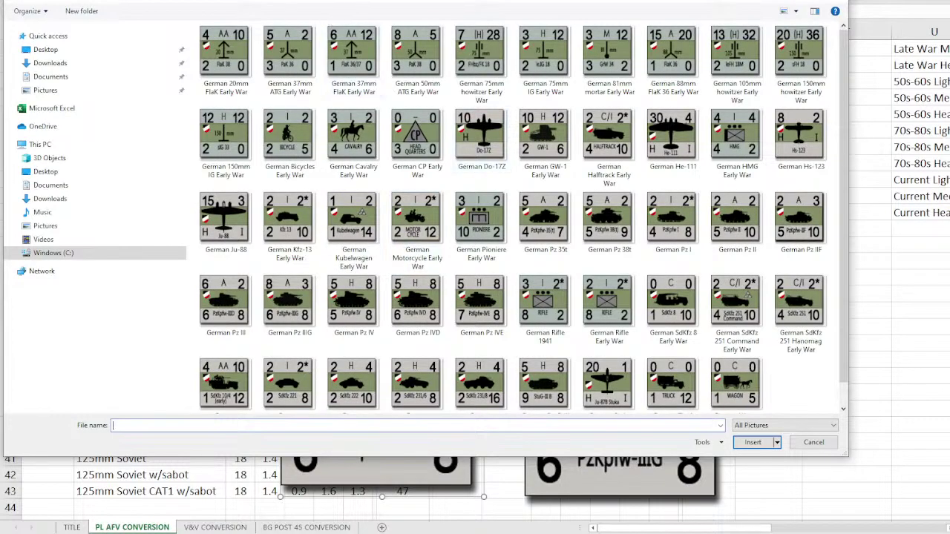
click(363, 1)
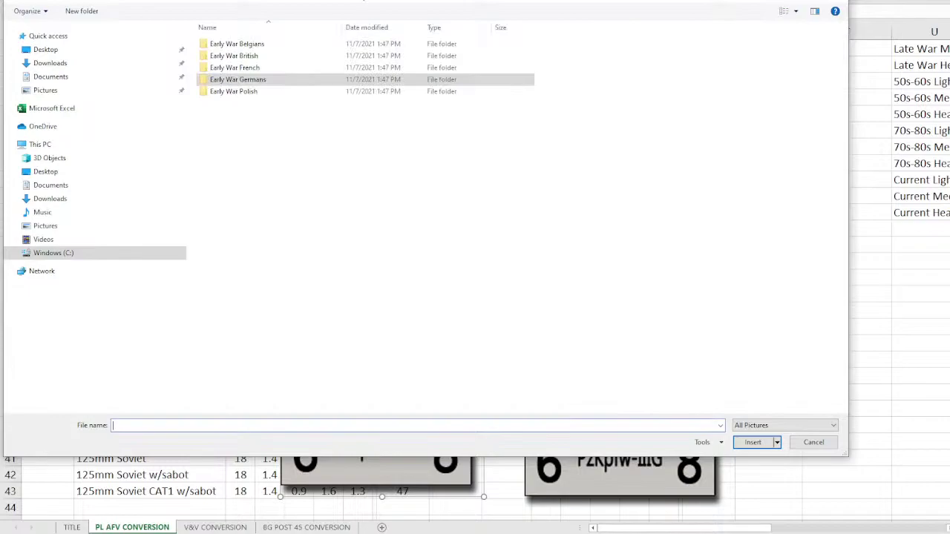
click(363, 2)
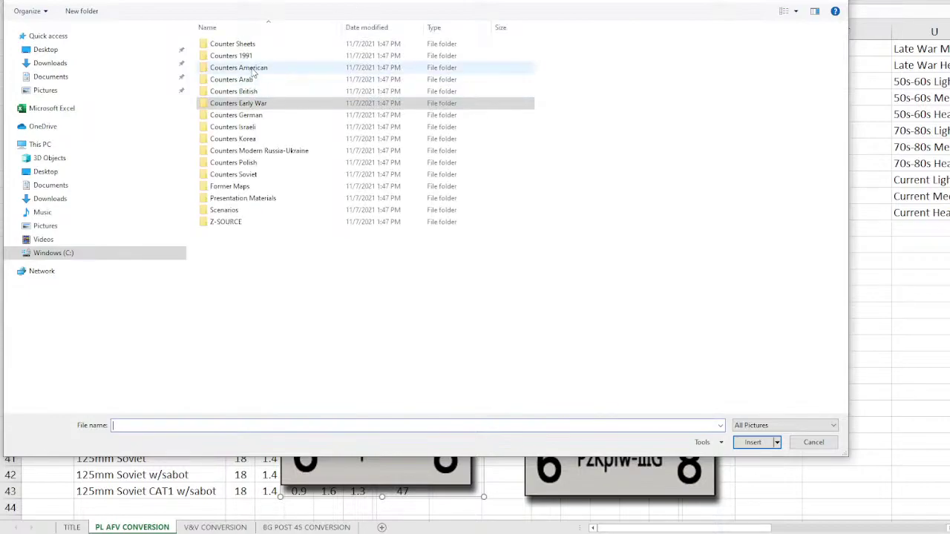
click(248, 117)
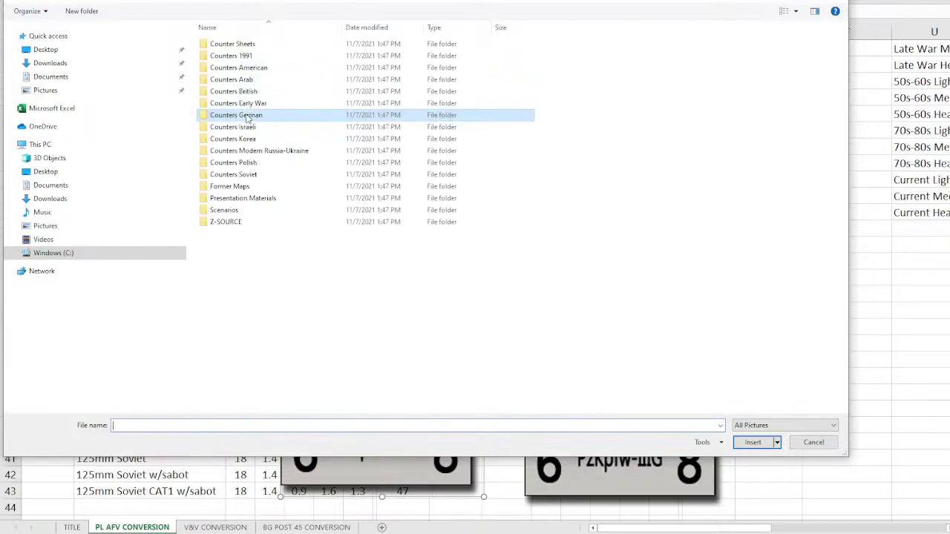
double_click(248, 117)
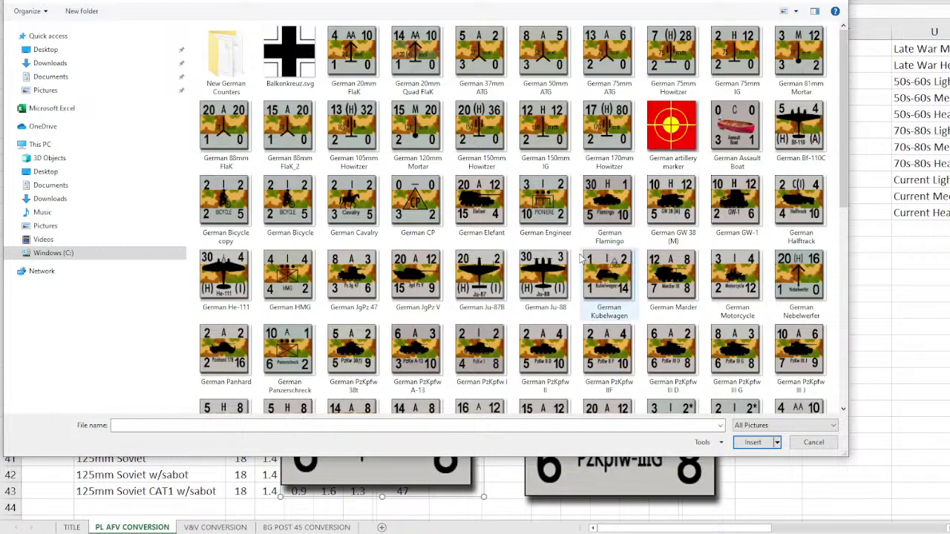
scroll(575, 267, down, 3)
click(565, 279)
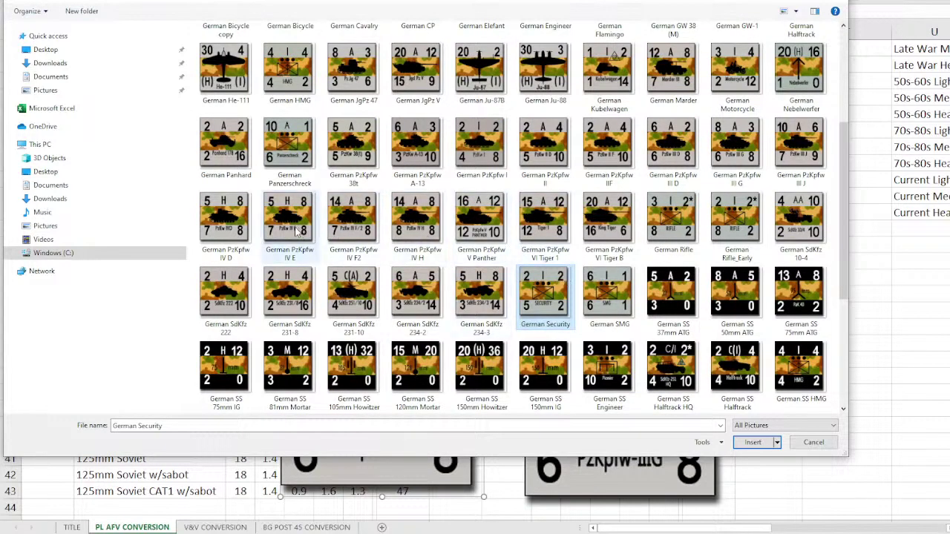
double_click(417, 228)
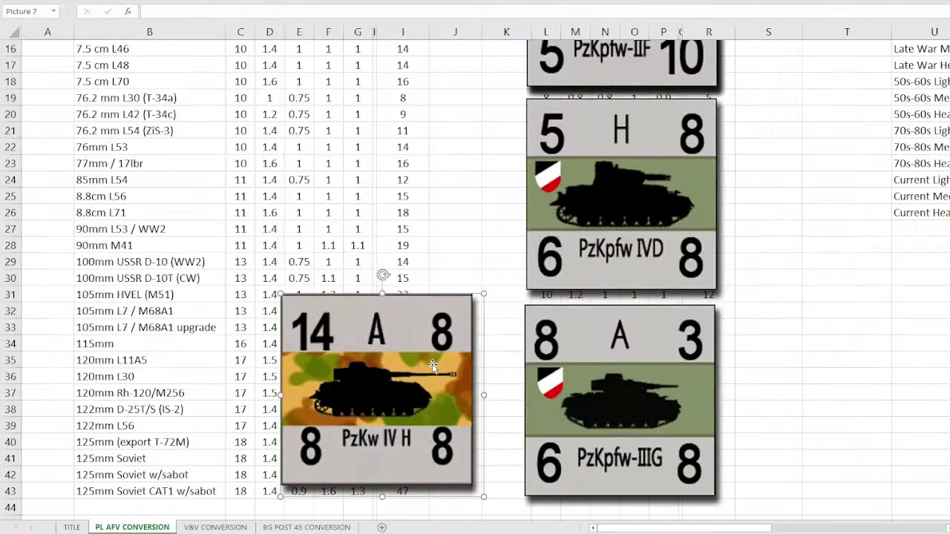
Move the PzKw IV H counter directly below the PzKpfw-IIIG counter, clear of the AF table
click(241, 327)
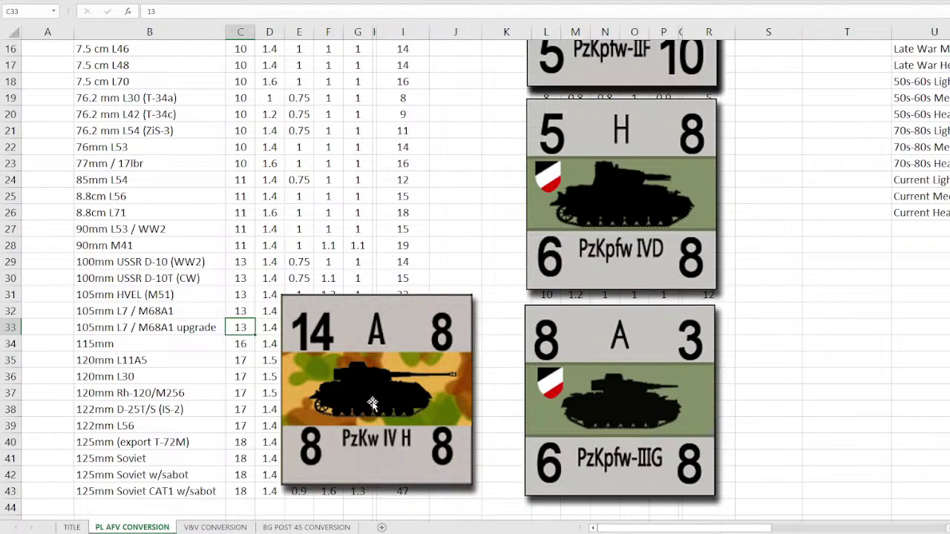
scroll(464, 279, down, 3)
click(317, 171)
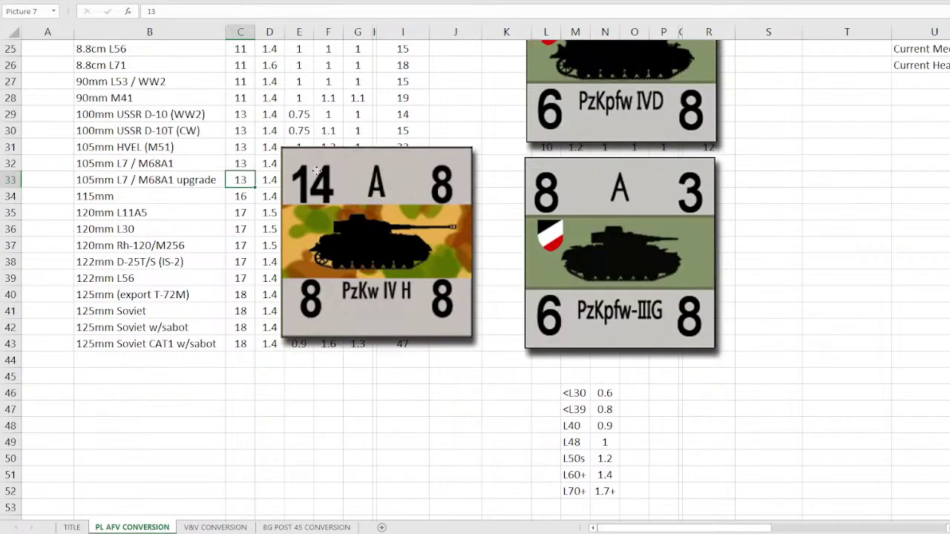
drag(317, 170, 560, 380)
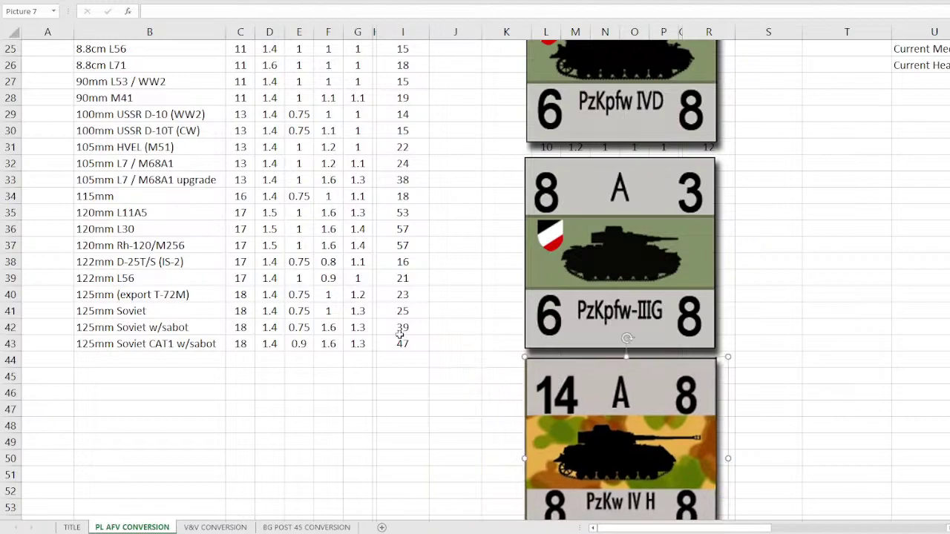
Highlight the AF factors and final values of the guns from 76.2 mm L30 (T-34a) through 90mm M41
scroll(399, 334, up, 8)
scroll(230, 286, down, 3)
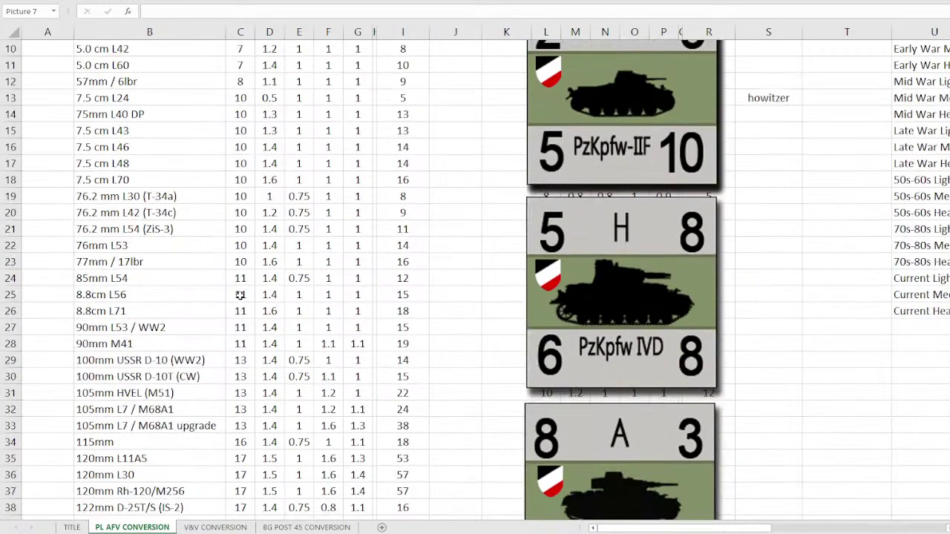
drag(248, 197, 428, 339)
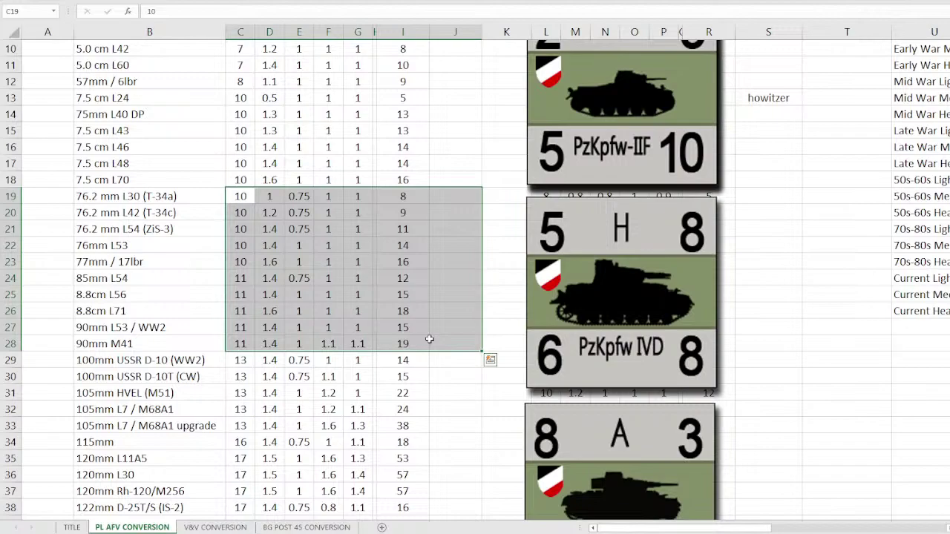
Highlight the base numbers and AF modifiers from 2.0 cm (L55) through 85mm L54, base number to electronics
scroll(143, 118, up, 3)
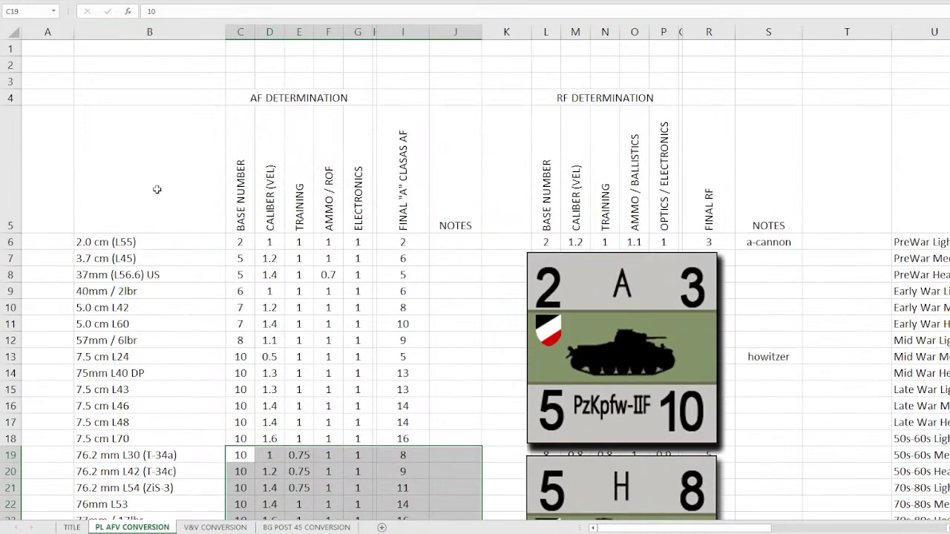
scroll(156, 190, down, 1)
click(214, 245)
drag(241, 196, 371, 494)
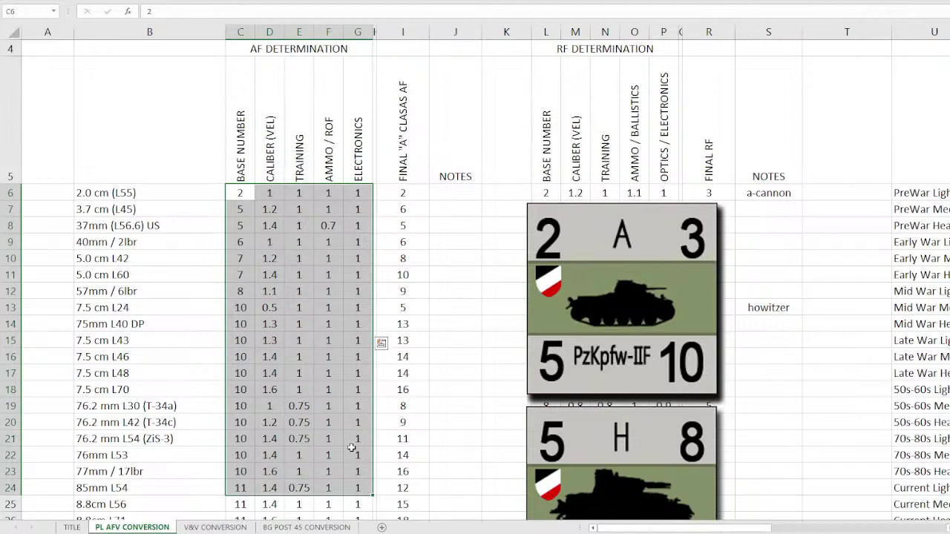
Point out the AF caliber (velocity) modifiers of the 7.5 cm L24, 75mm L40 DP, L43 and L48 guns
scroll(351, 448, down, 1)
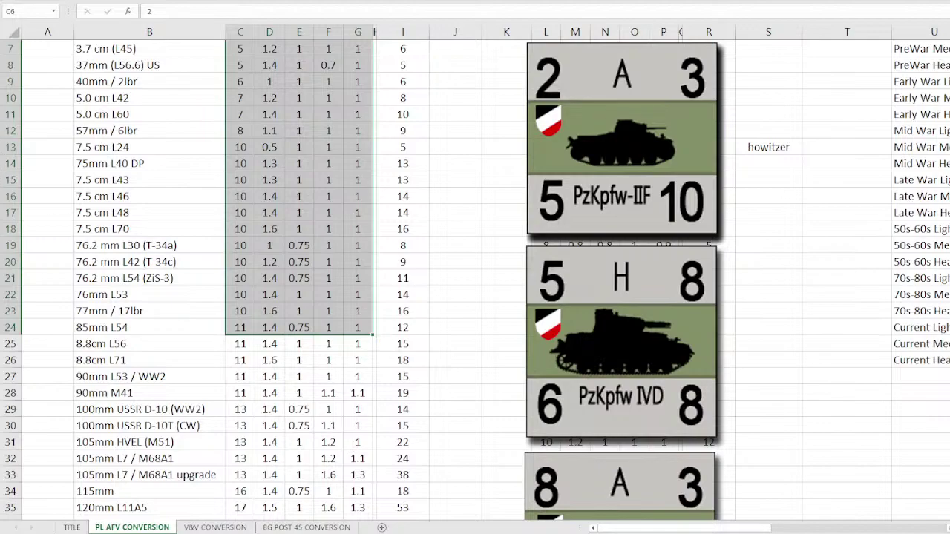
click(280, 112)
click(270, 157)
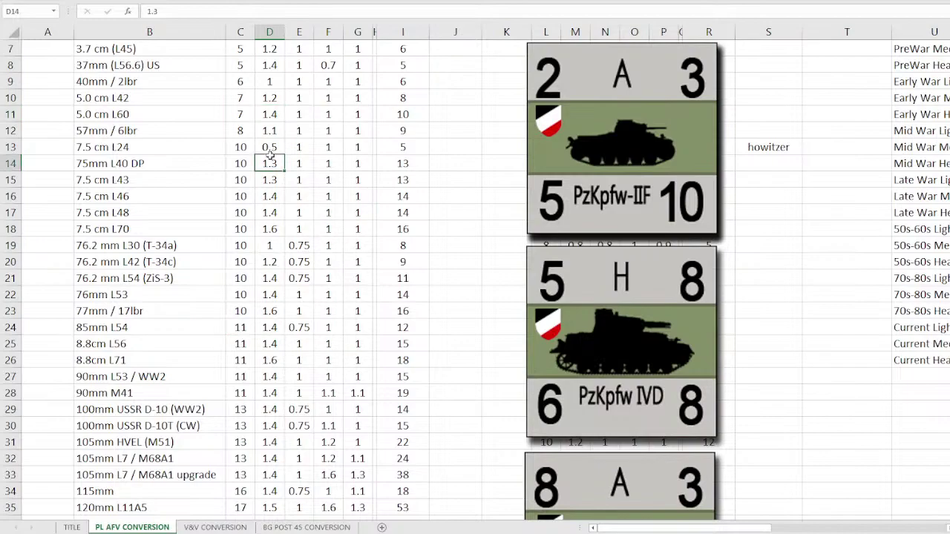
click(271, 147)
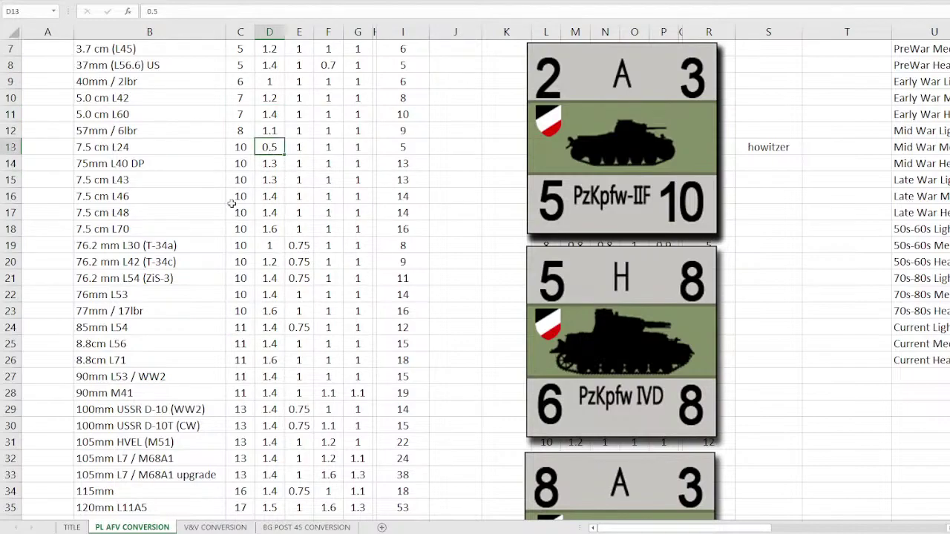
click(180, 225)
click(267, 231)
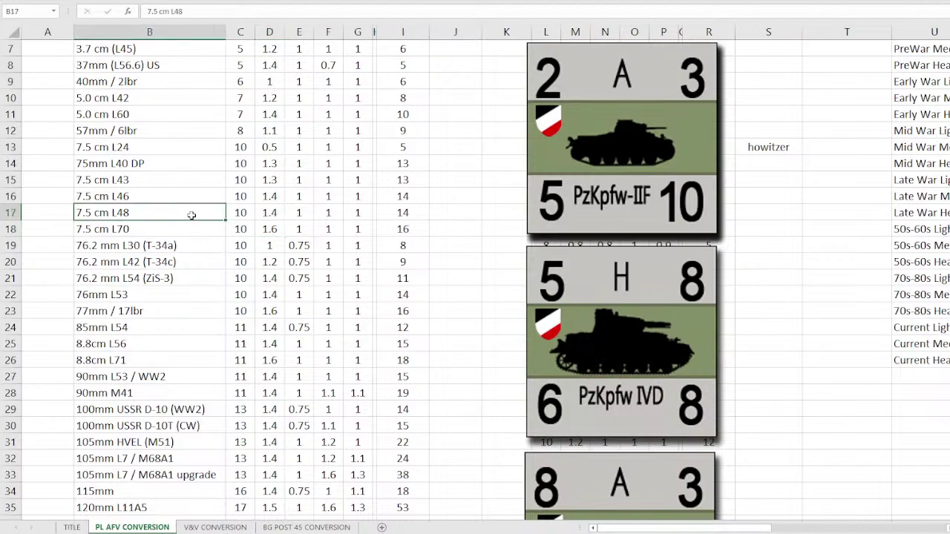
click(260, 213)
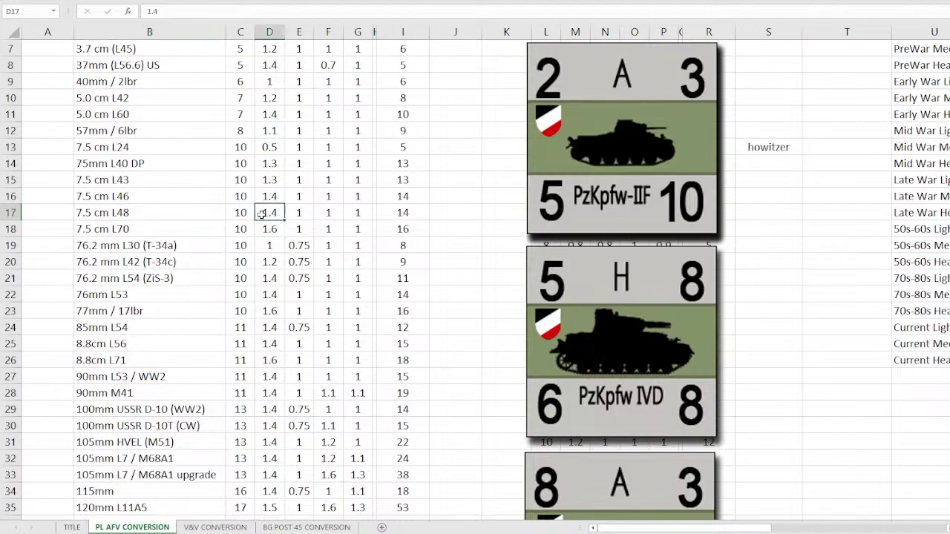
click(143, 178)
click(261, 180)
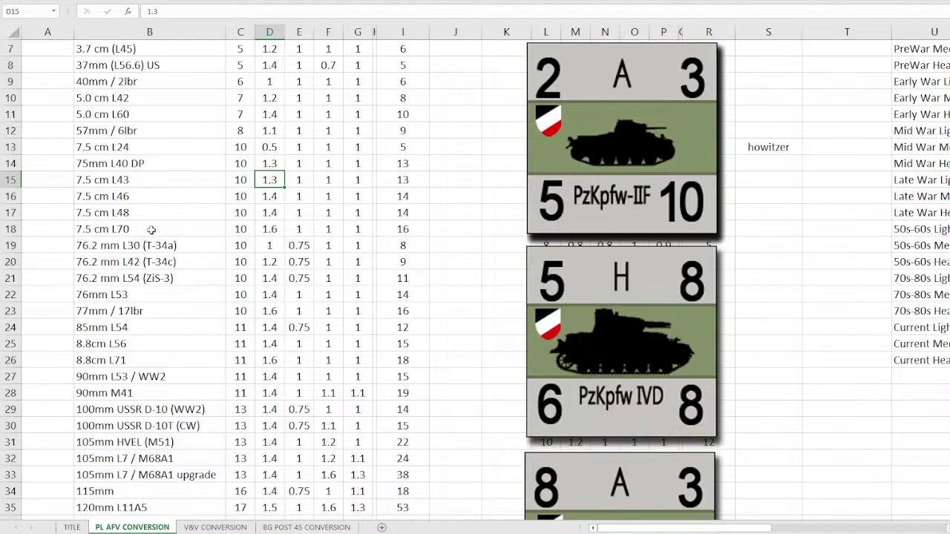
Highlight the AF rows of the three 76.2 mm guns, L30 to L54, and compare them with the 7.5 cm L70's caliber modifier
drag(91, 241, 429, 287)
click(244, 250)
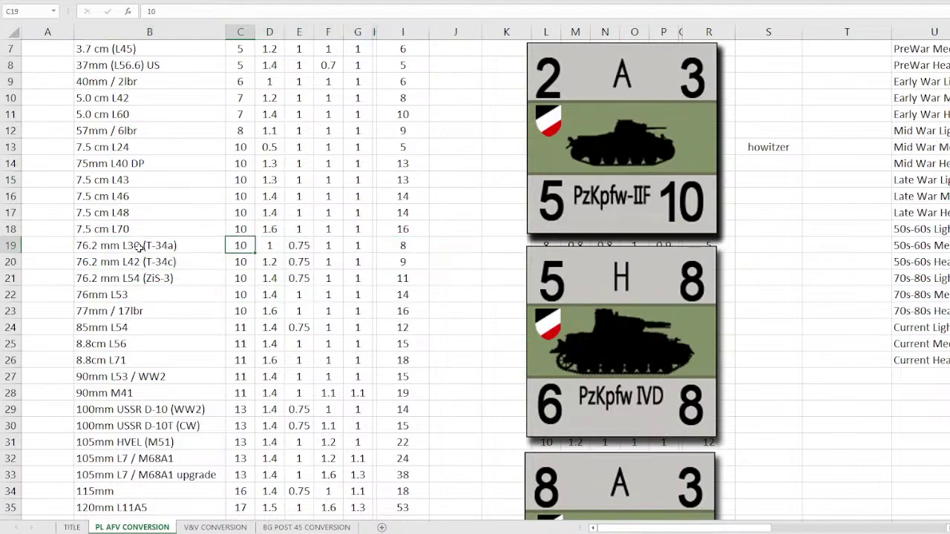
drag(138, 249, 305, 275)
drag(388, 279, 402, 280)
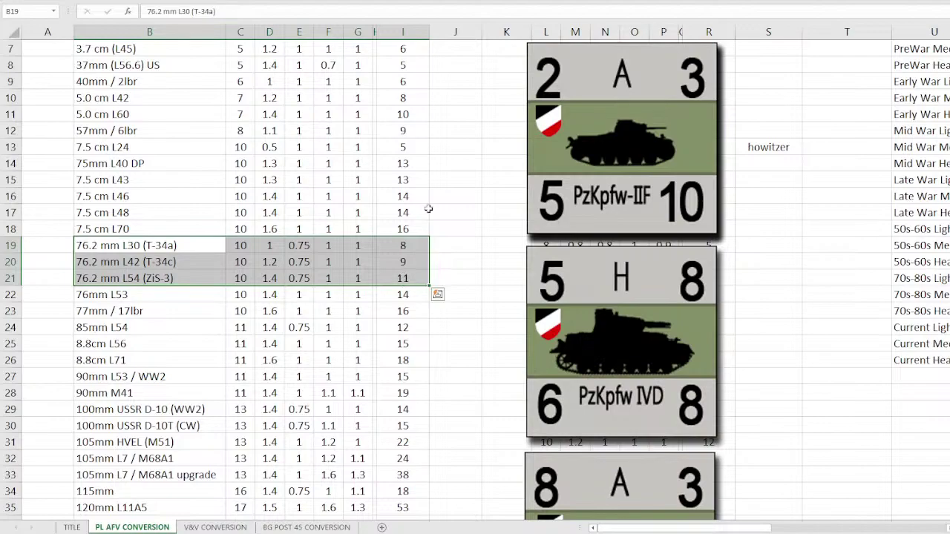
click(261, 225)
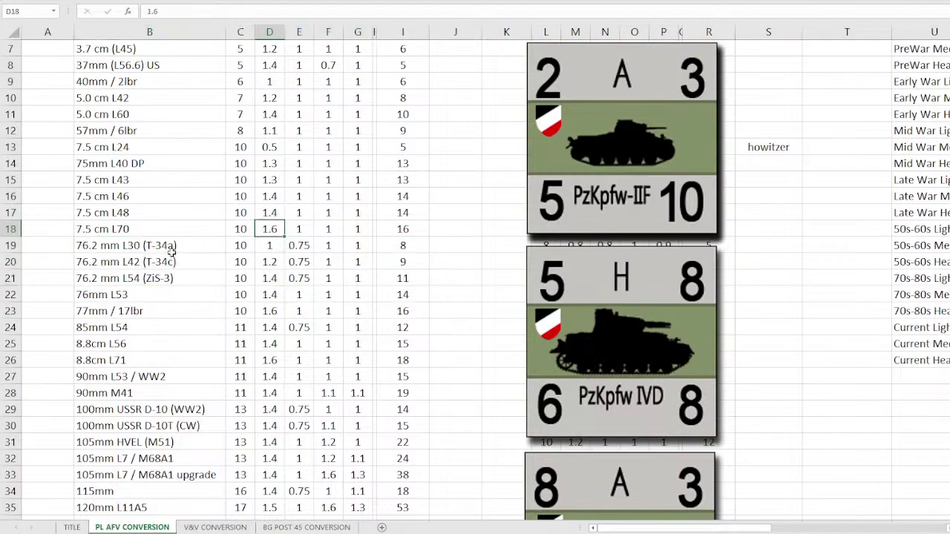
drag(191, 245, 390, 274)
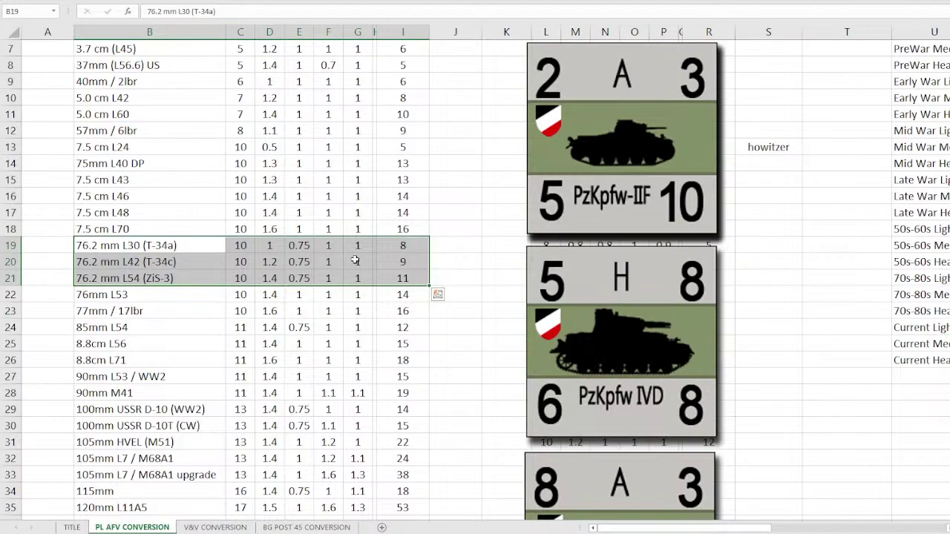
Highlight the training modifiers of the three 76.2 mm guns and point out the AF TRAINING heading
click(268, 278)
drag(304, 248, 304, 274)
scroll(305, 273, up, 2)
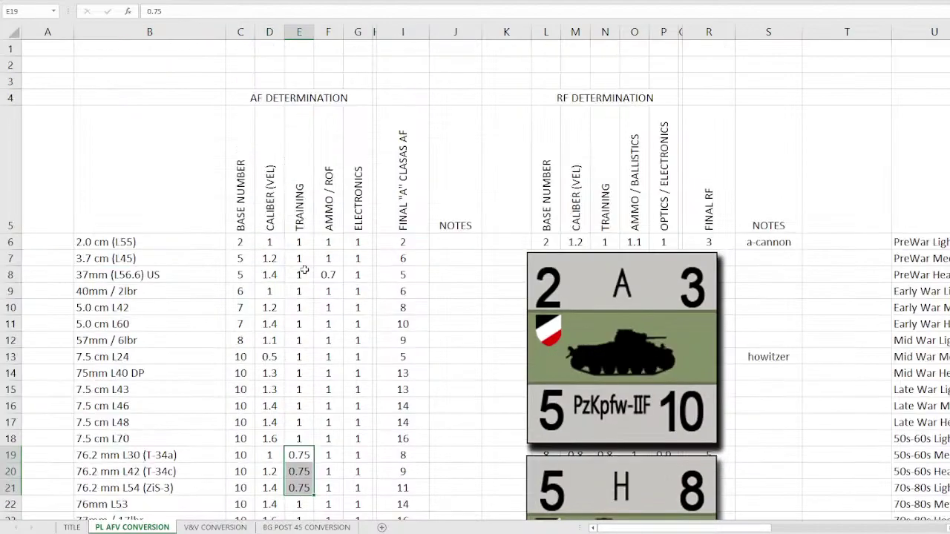
click(313, 186)
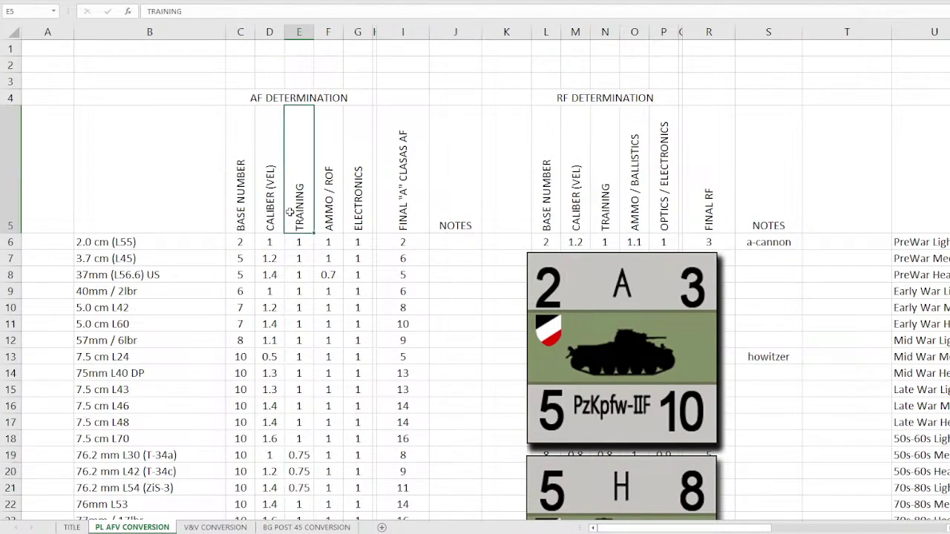
Compare the training modifiers of the 76.2 mm guns, 85mm L54, 100mm USSR D-10 and D-10T, and 90mm L53
scroll(290, 212, down, 3)
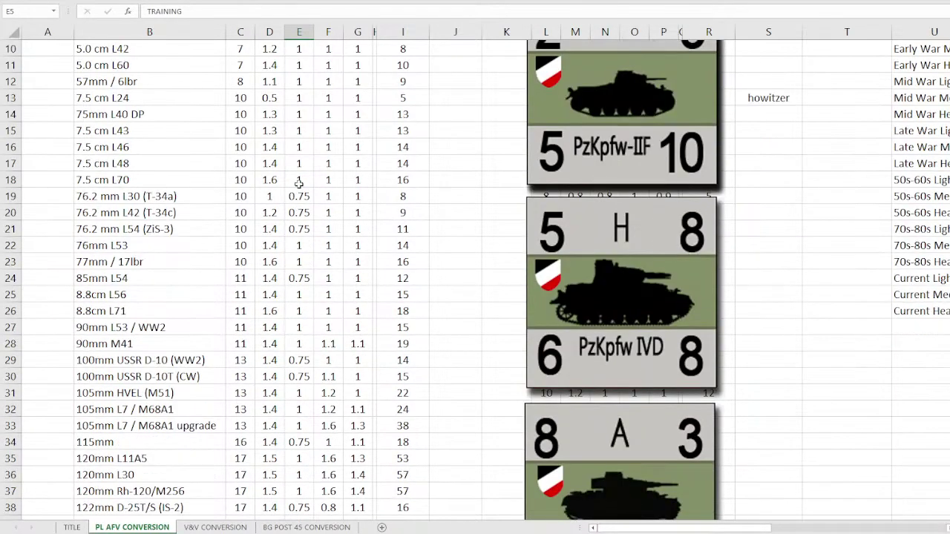
drag(299, 196, 301, 230)
click(303, 280)
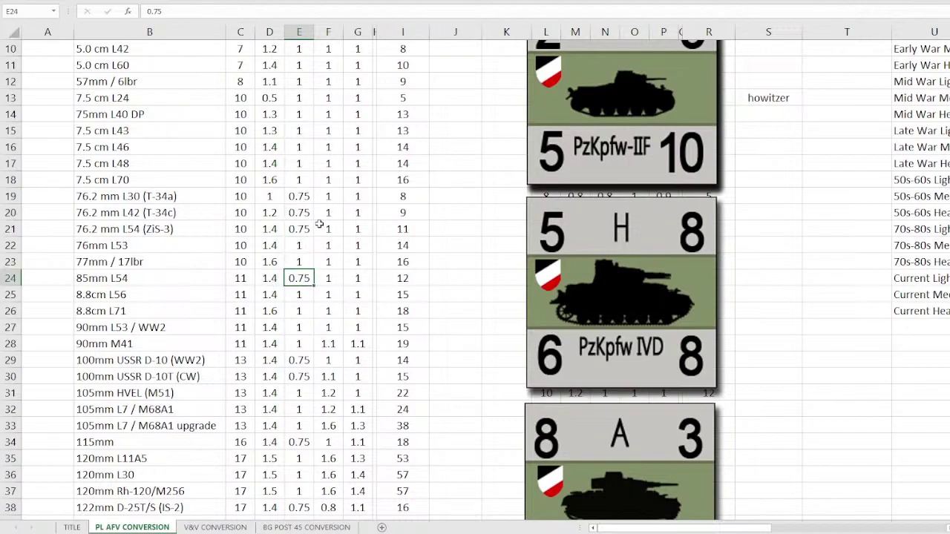
click(300, 363)
click(297, 377)
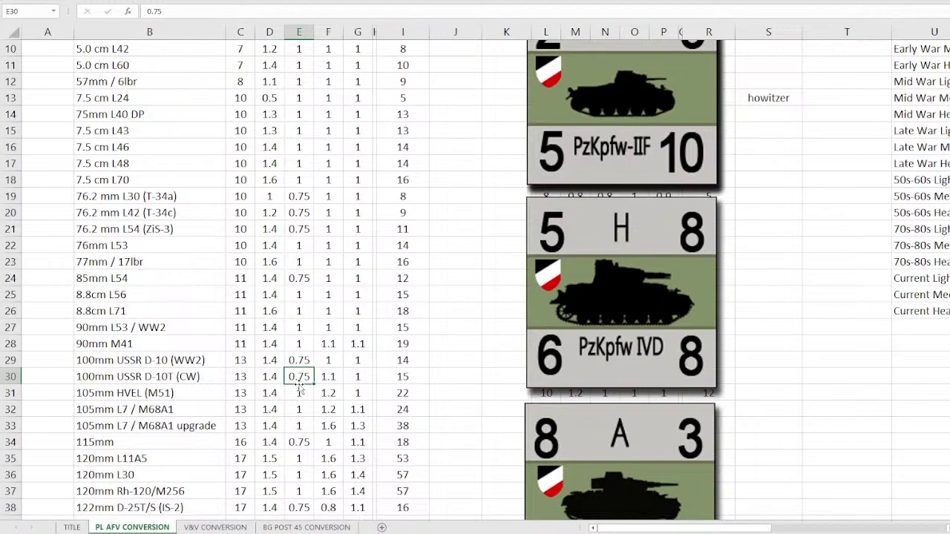
click(299, 326)
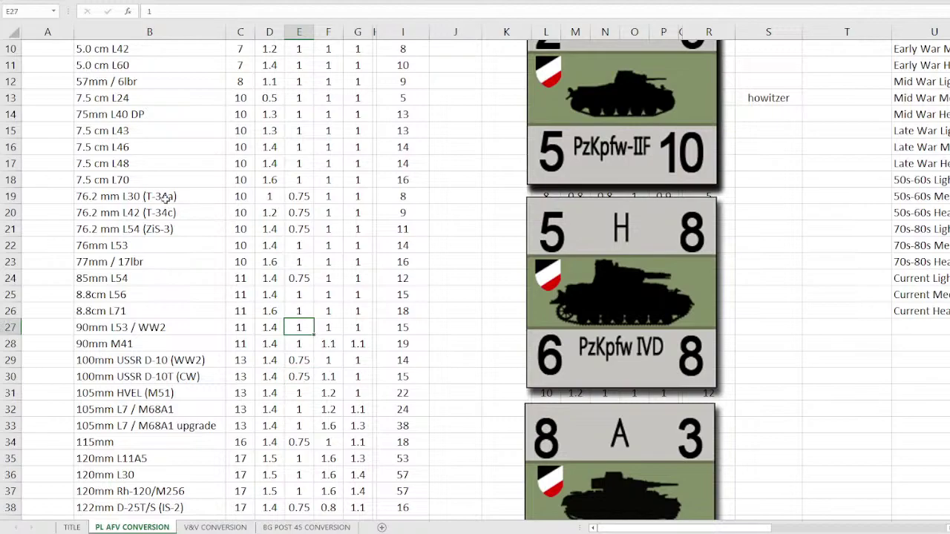
Highlight the full AF rows of the 76.2 mm guns and the 85mm L54, from gun name to final AF
drag(165, 196, 390, 234)
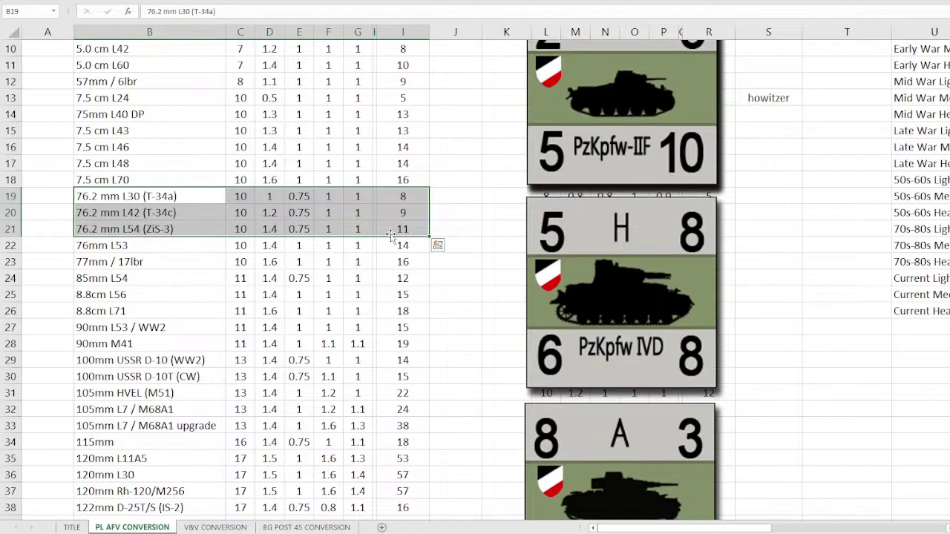
click(362, 259)
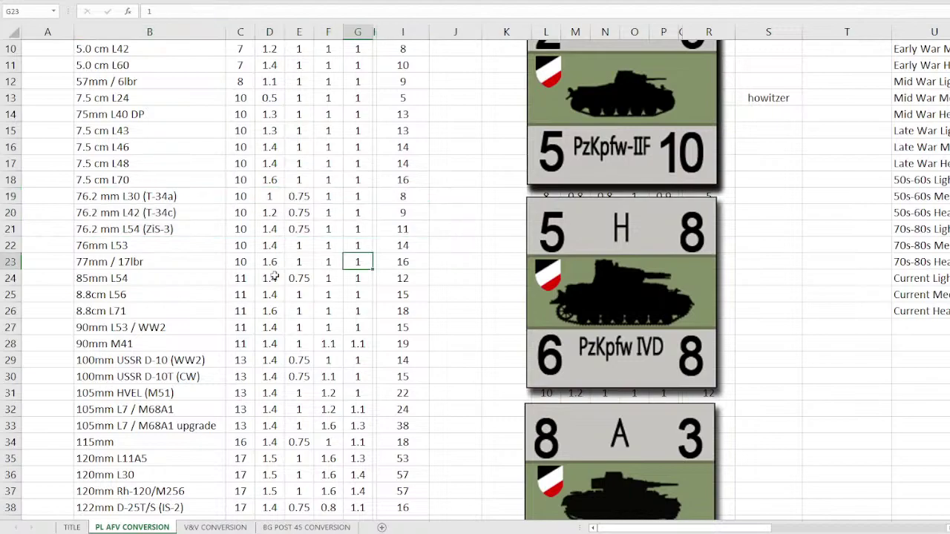
drag(382, 276, 175, 274)
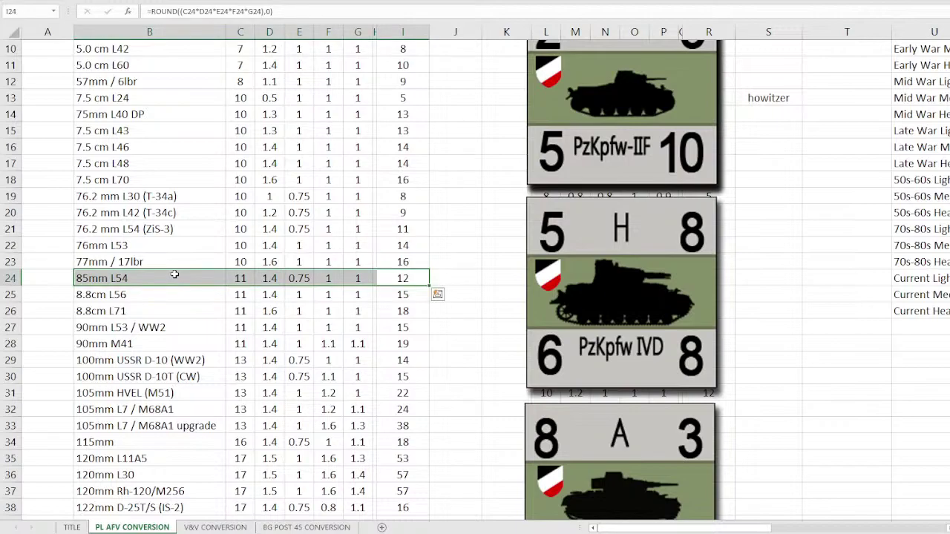
drag(162, 197, 404, 229)
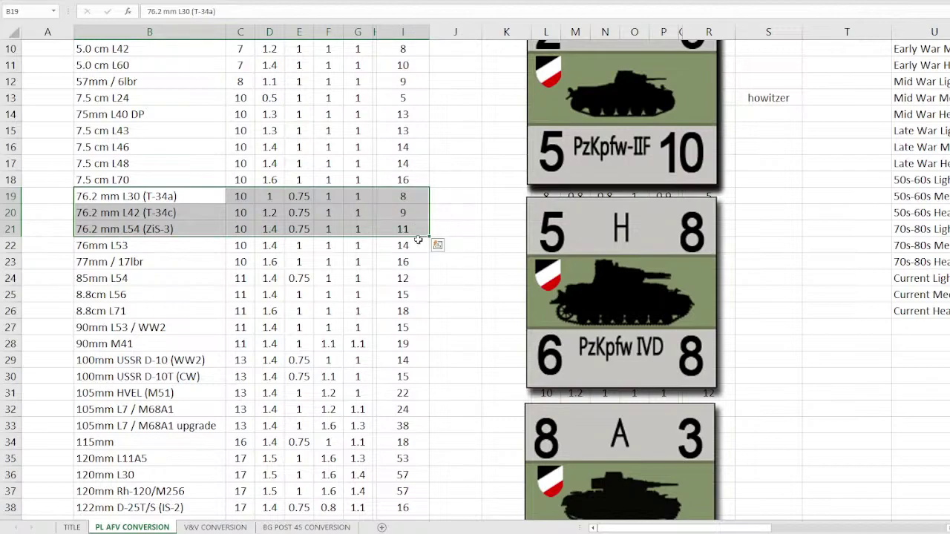
Highlight the 76.2 mm guns' training modifiers and final AF rows, and point out the 76mm L53 for comparison
drag(298, 192, 297, 222)
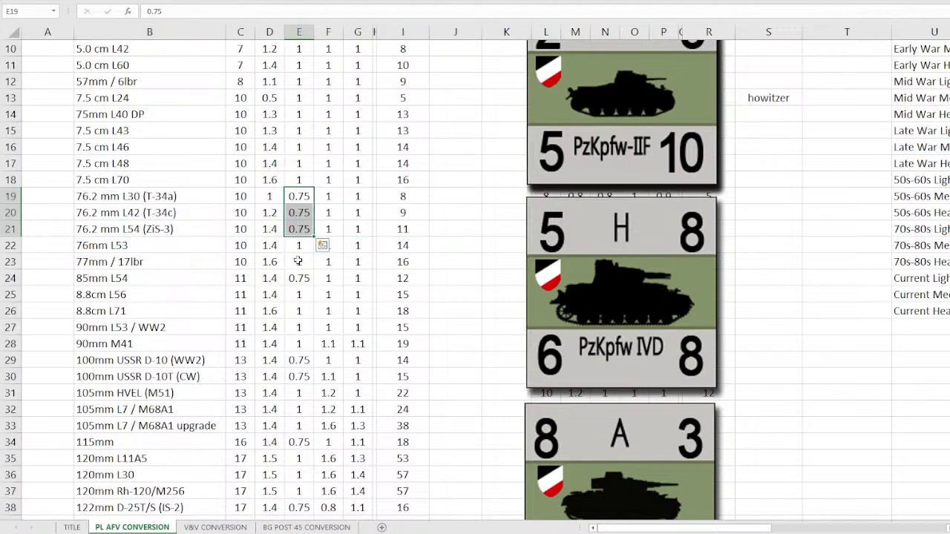
click(296, 290)
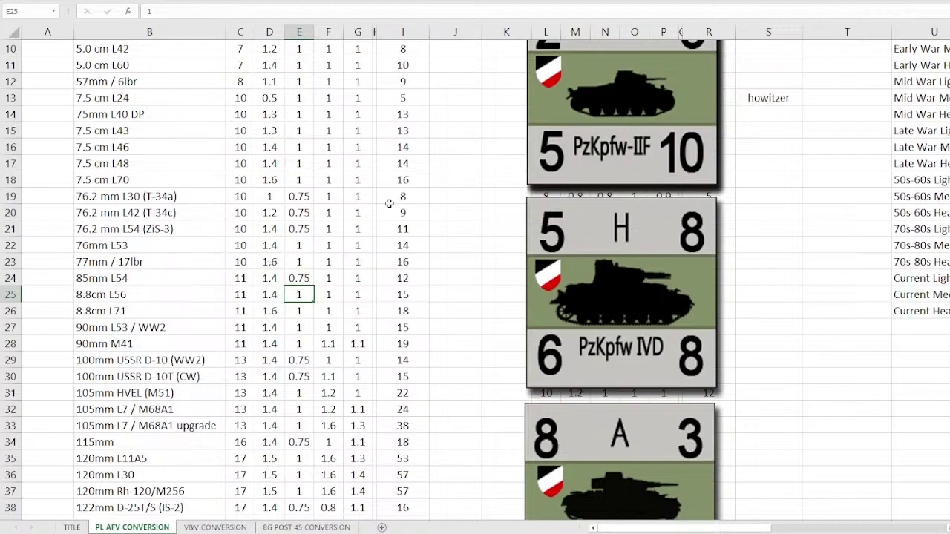
drag(416, 195, 206, 229)
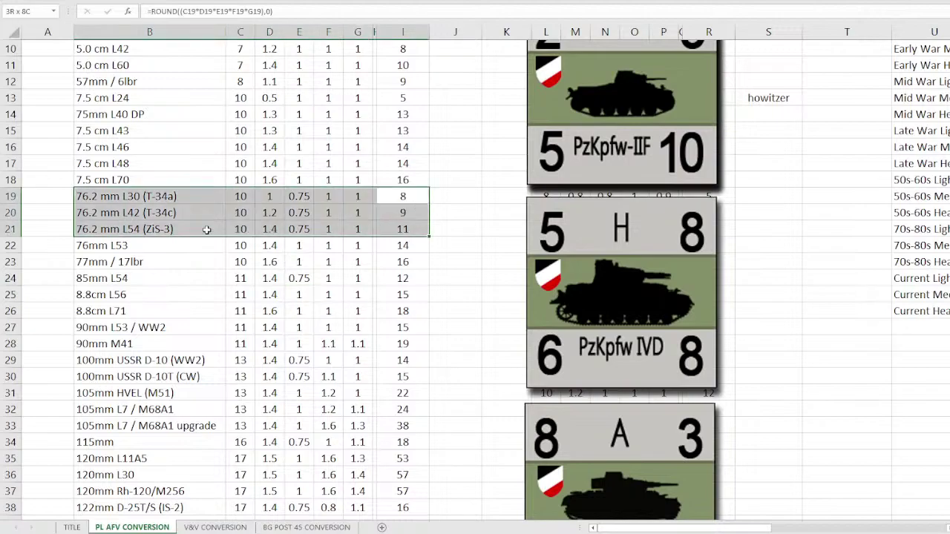
click(127, 212)
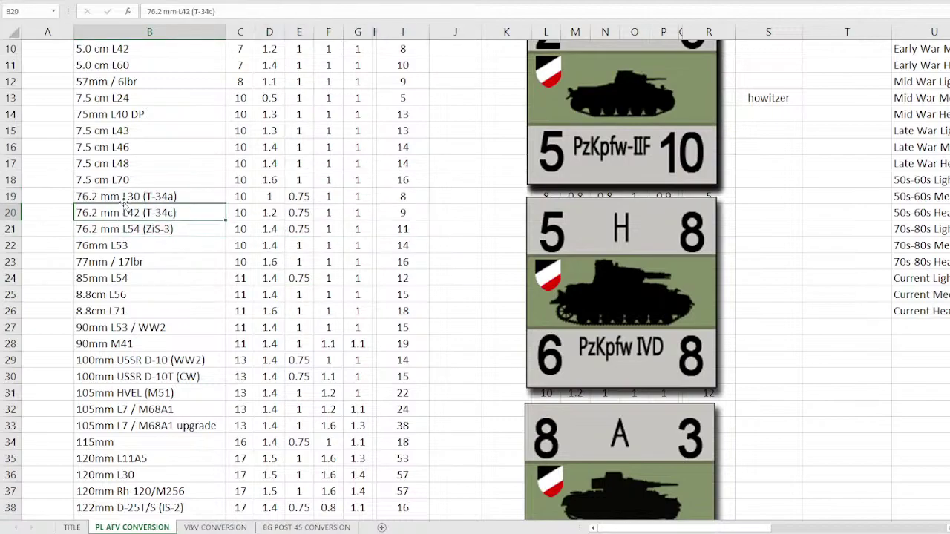
click(126, 240)
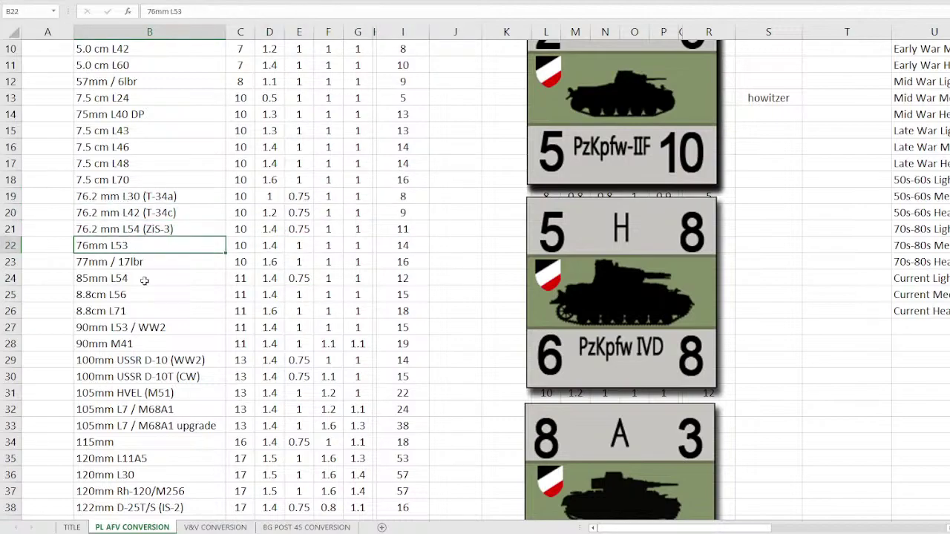
Point out the 76.2 mm L30 (T-34a), and trace the L42 (T-34c) from its name through caliber modifier to final AF
click(99, 205)
click(156, 198)
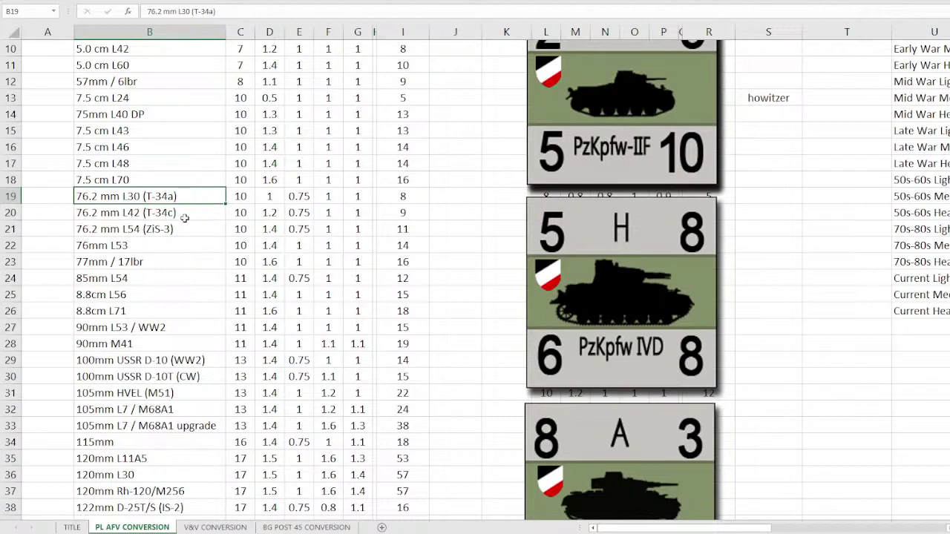
click(185, 213)
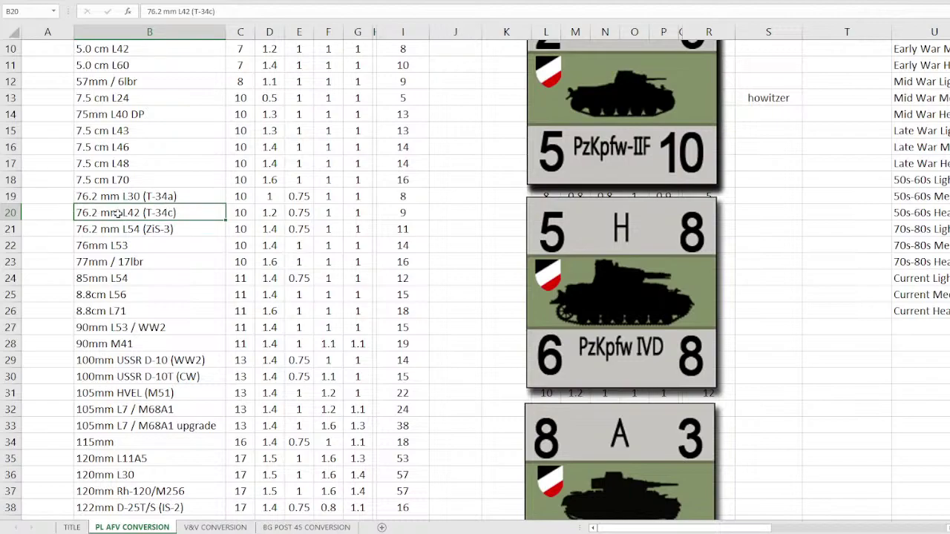
click(265, 212)
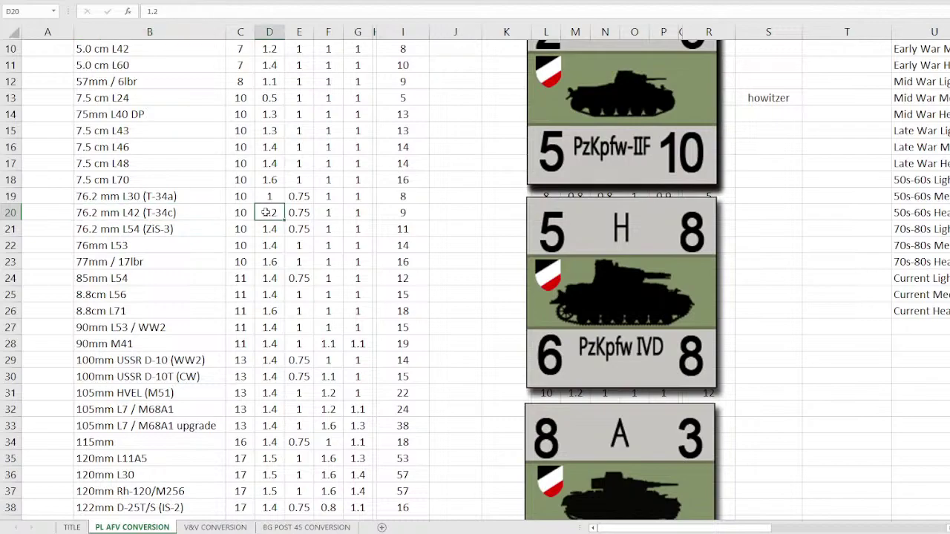
click(390, 211)
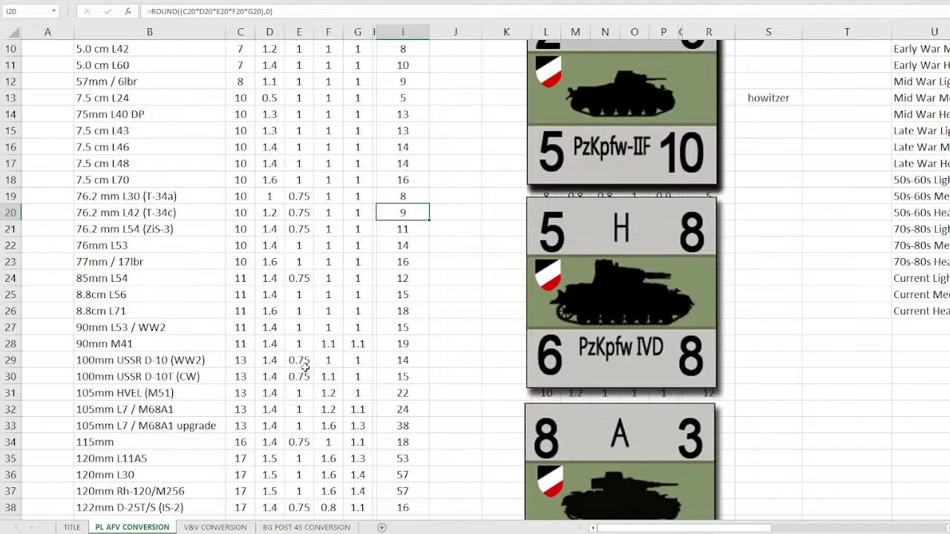
Highlight the gun rows from 90mm M41 through 125mm Soviet CAT1 w/sabot and compare them with the earlier guns above
scroll(305, 367, down, 2)
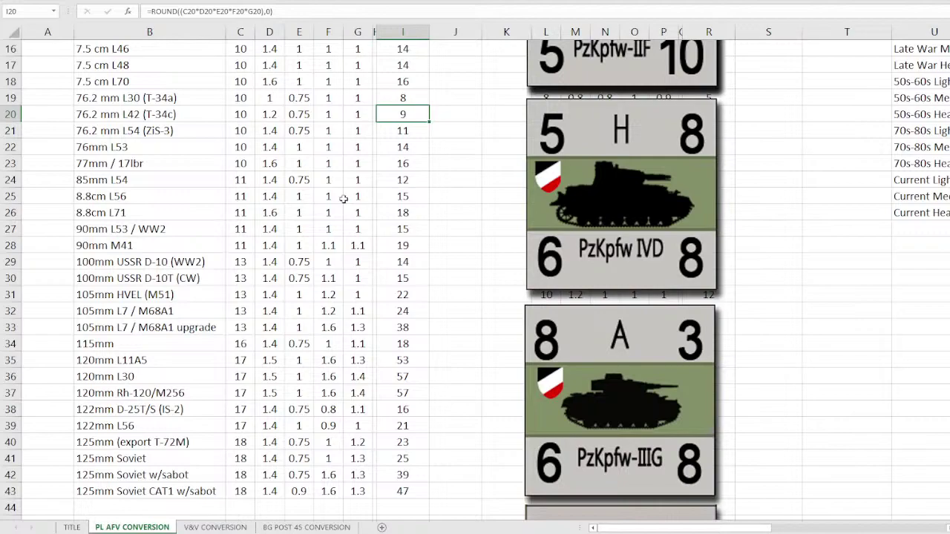
mouse_move(38, 243)
mouse_down()
mouse_move(427, 415)
mouse_move(429, 490)
mouse_up()
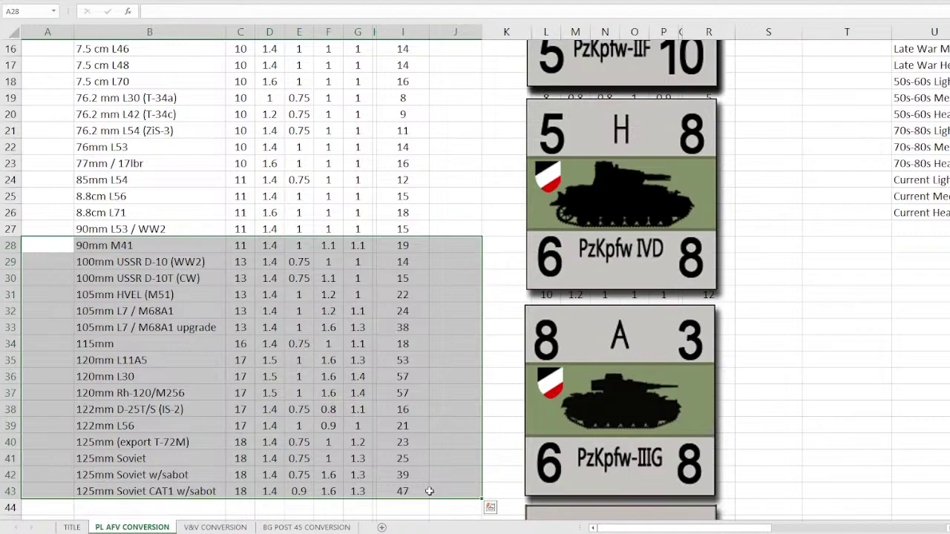
scroll(188, 146, up, 4)
scroll(168, 192, down, 1)
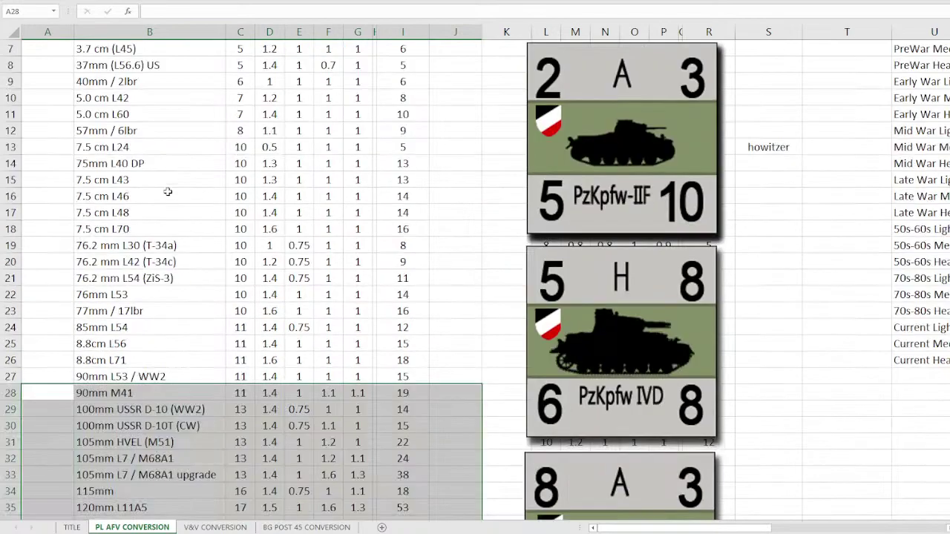
scroll(168, 192, down, 1)
scroll(169, 191, up, 1)
scroll(166, 194, up, 1)
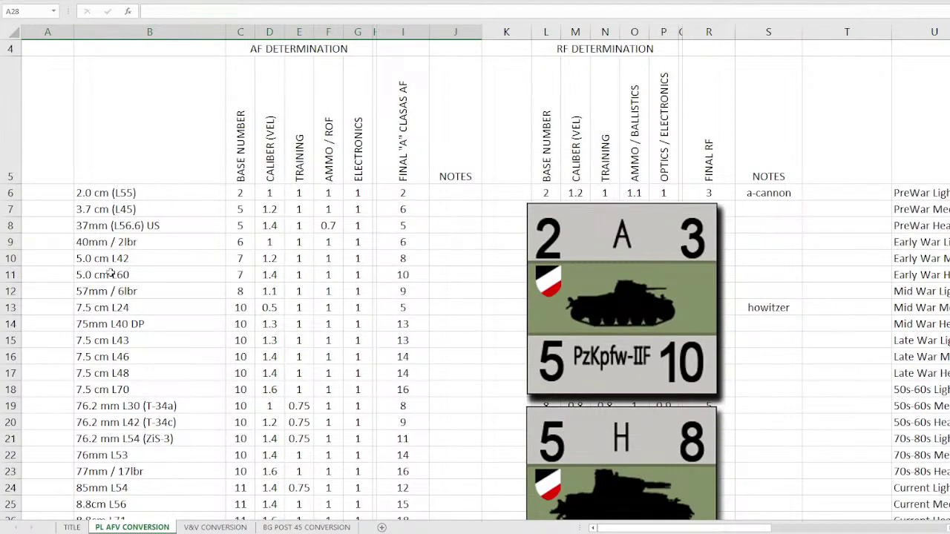
scroll(110, 273, down, 2)
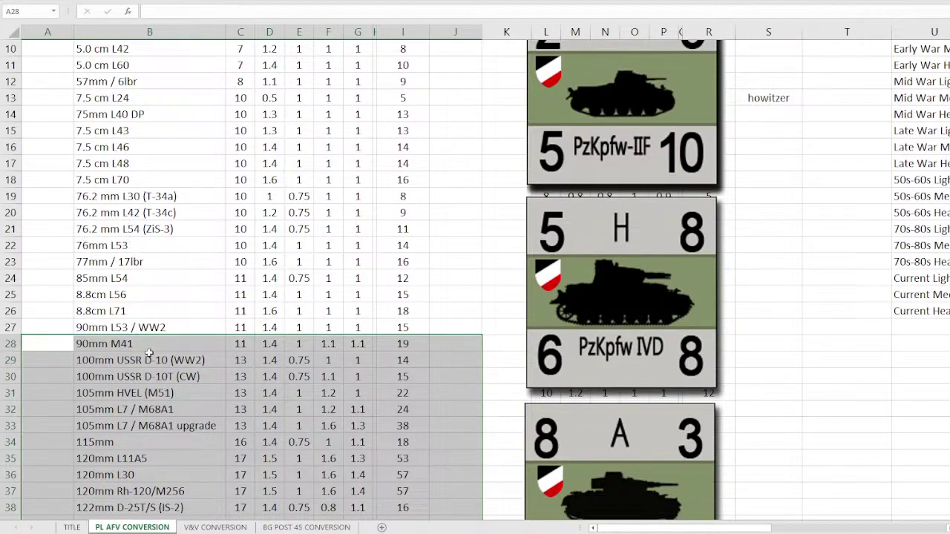
scroll(160, 319, down, 1)
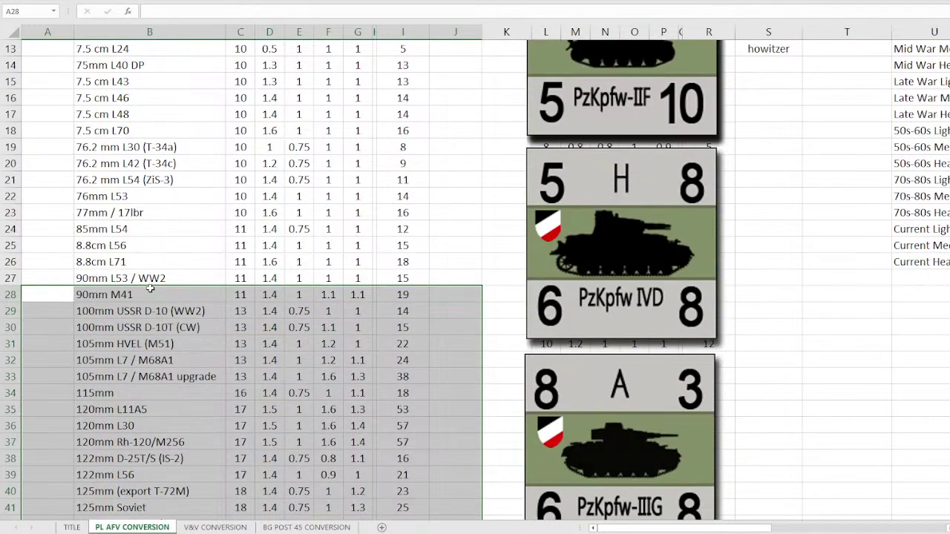
Point out the 90mm M41 gun, highlight its whole row, and pick out its caliber and ammo / ROF modifiers
click(150, 289)
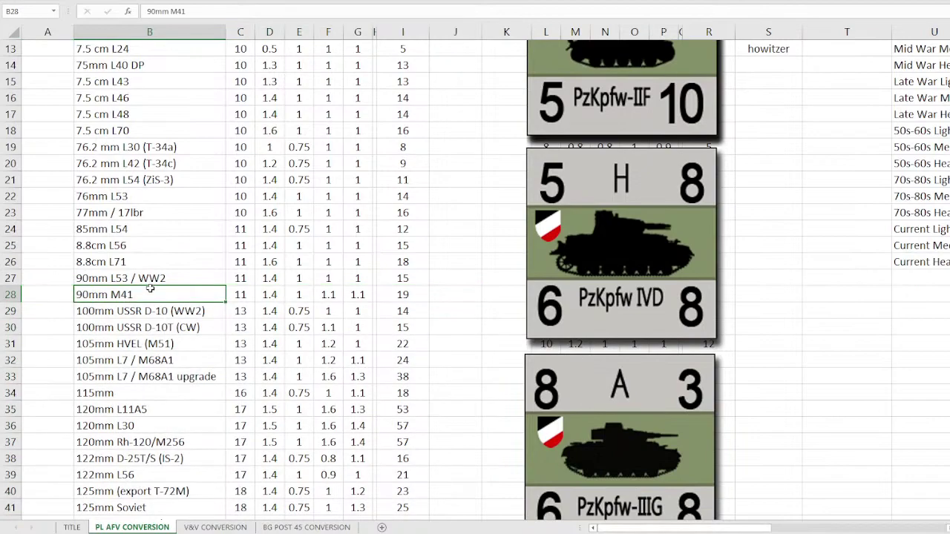
click(9, 295)
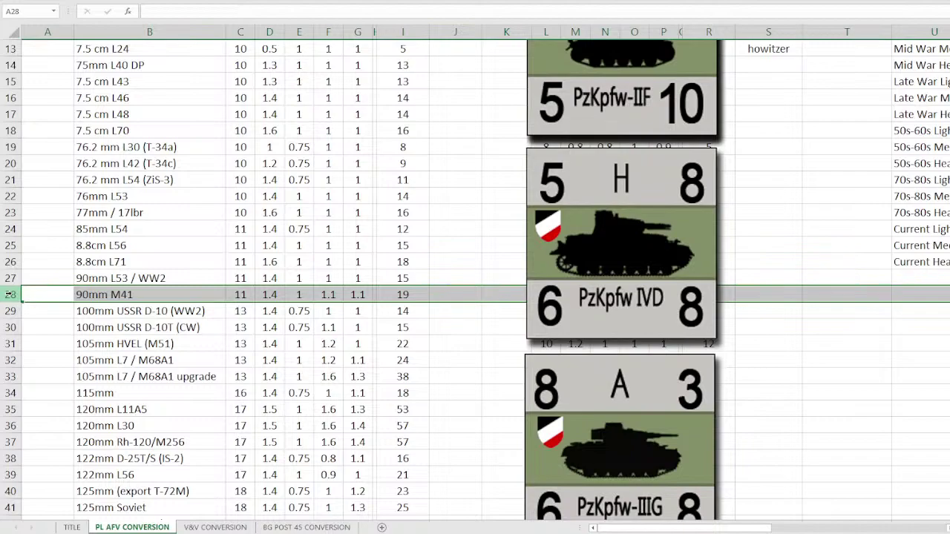
click(272, 294)
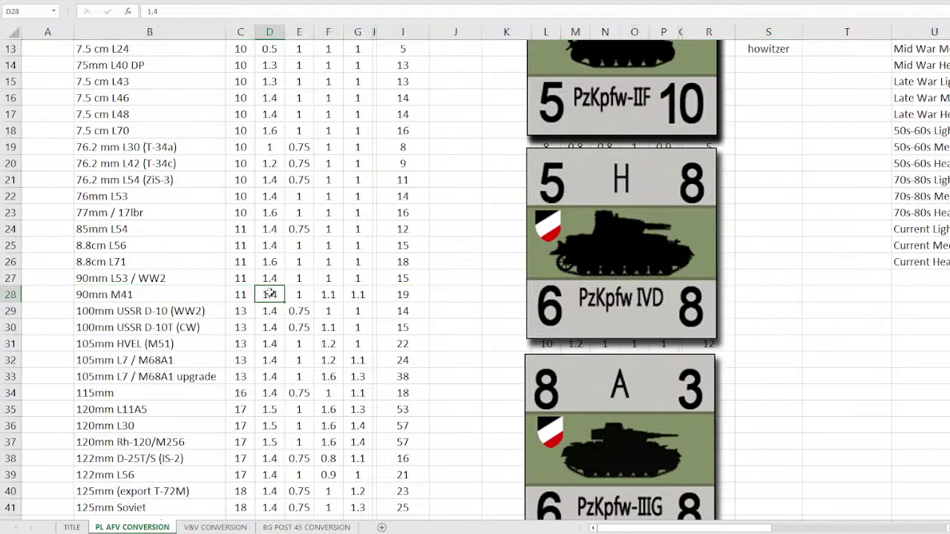
click(329, 295)
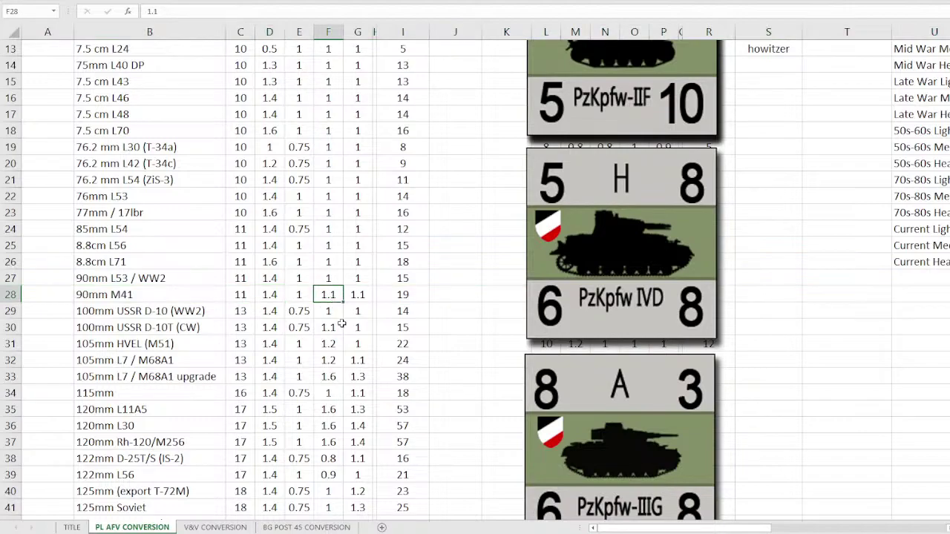
Highlight the entire AMMO / ROF column and review its modifiers across all guns from 2.0 cm (L55) to 125mm Soviet CAT1 w/sabot
scroll(331, 248, up, 4)
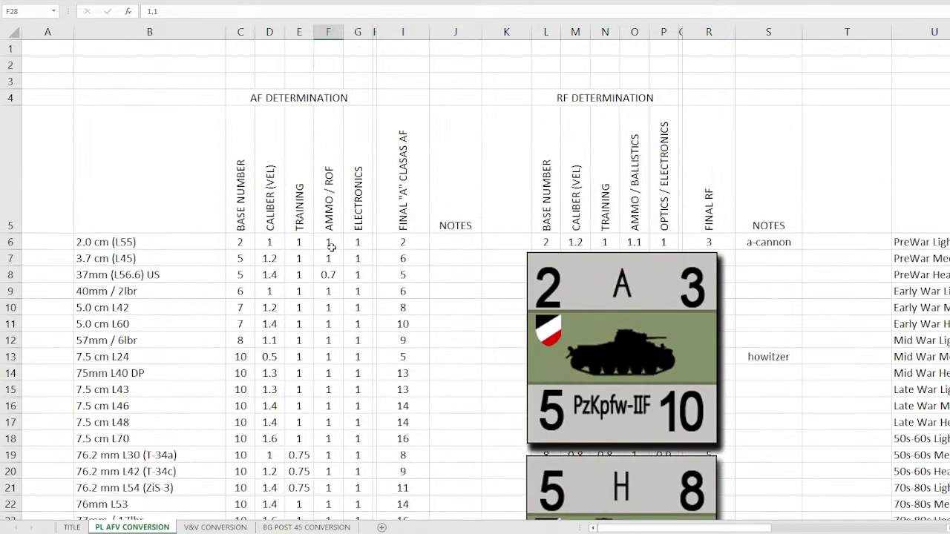
click(328, 32)
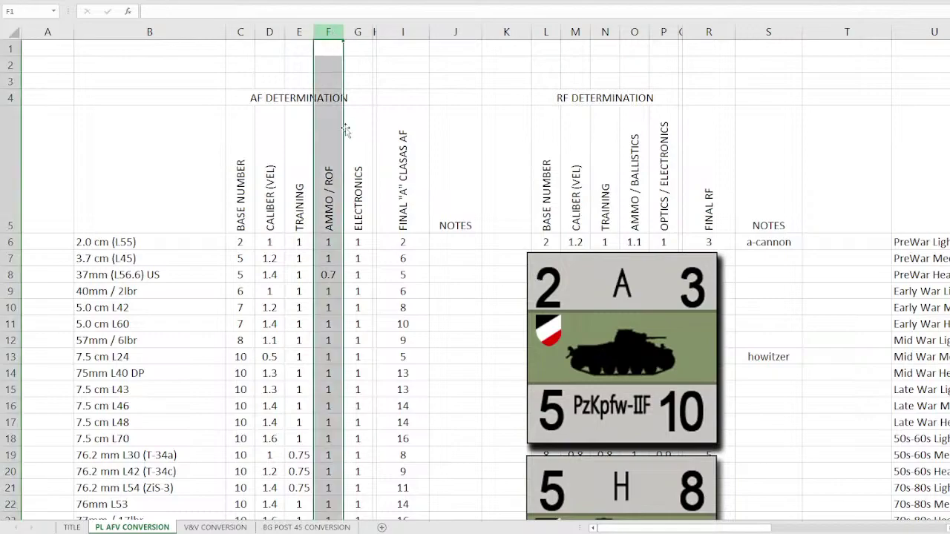
scroll(375, 277, down, 3)
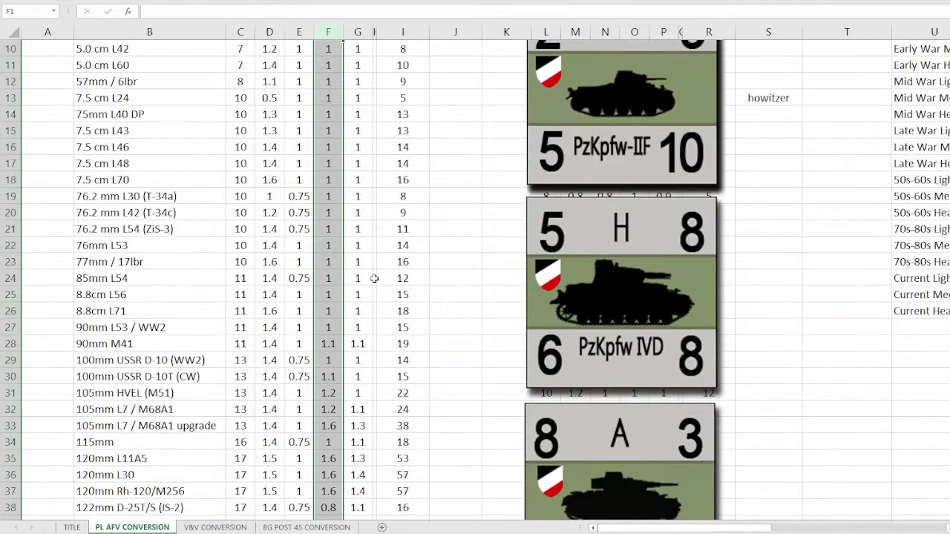
scroll(373, 281, down, 2)
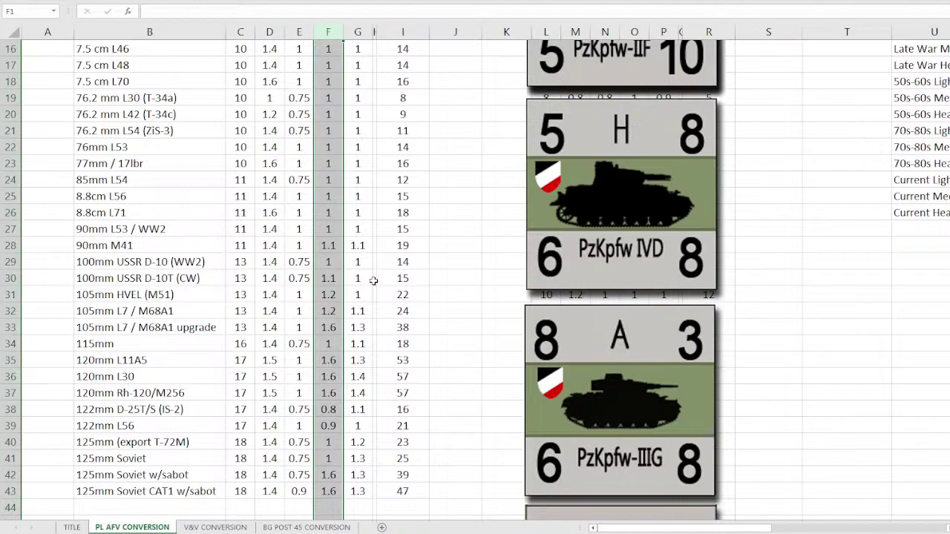
scroll(373, 280, up, 4)
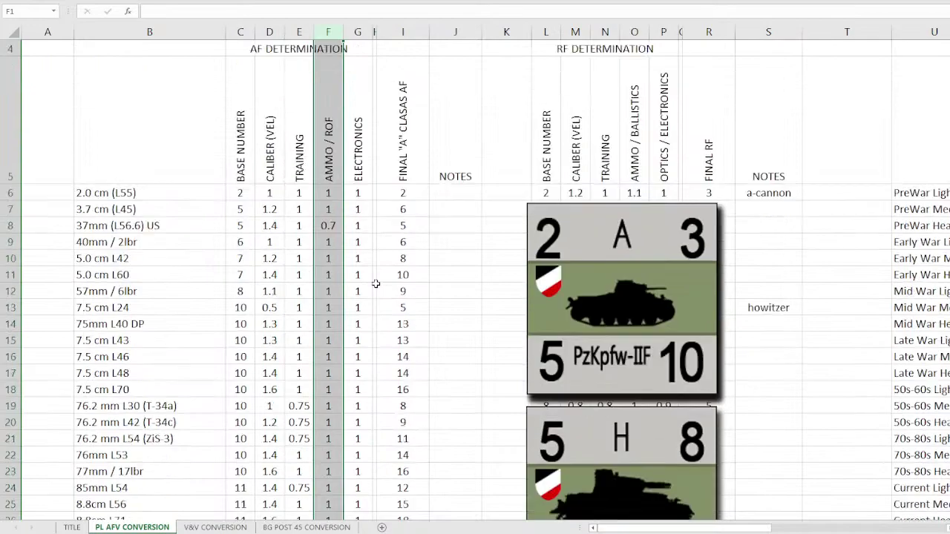
scroll(376, 284, down, 5)
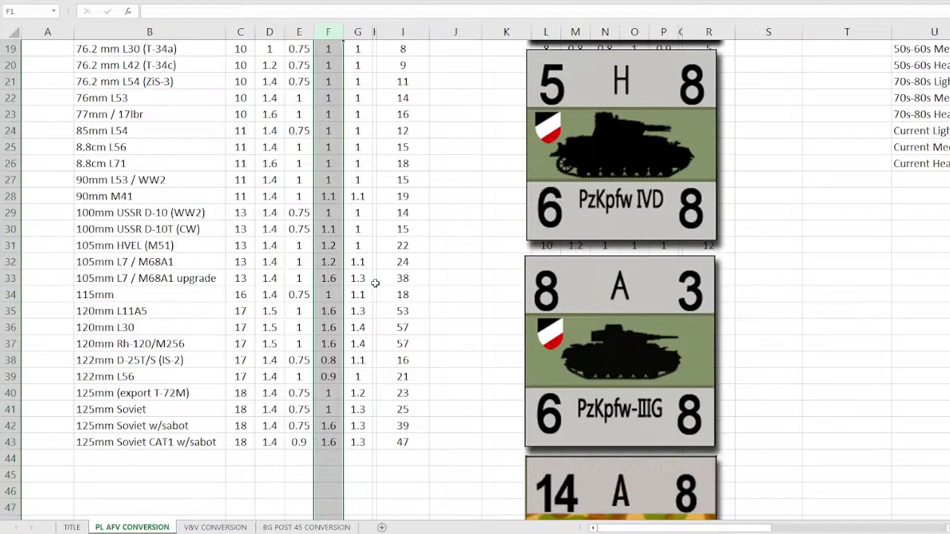
Step through the individual ammo / ROF modifiers from the 90mm M41 down to the 125mm (export T-72M)
click(325, 196)
click(333, 230)
click(332, 245)
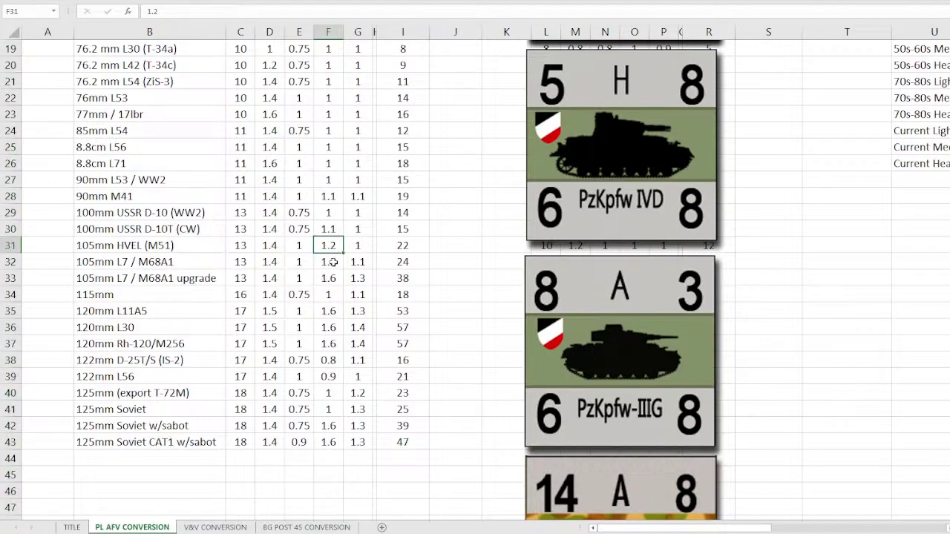
click(333, 263)
click(333, 280)
click(332, 296)
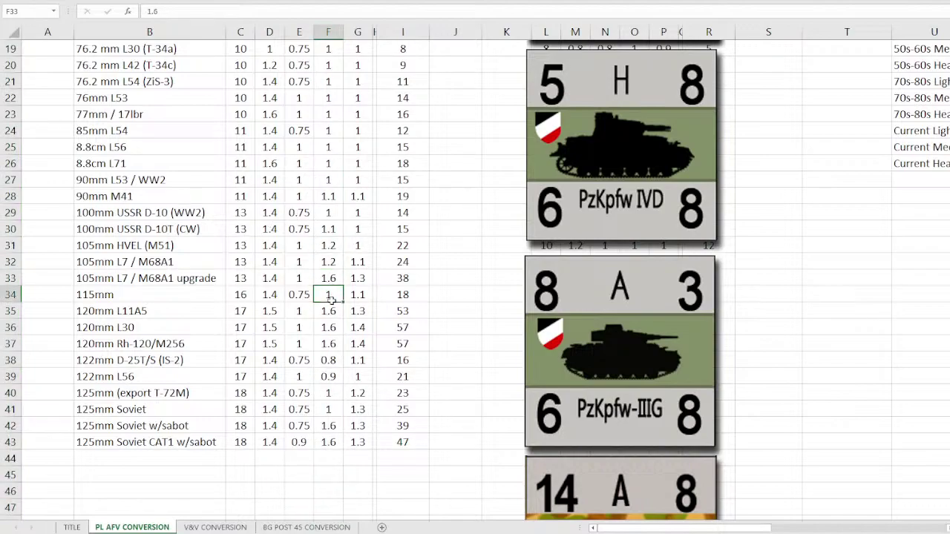
click(331, 343)
click(329, 376)
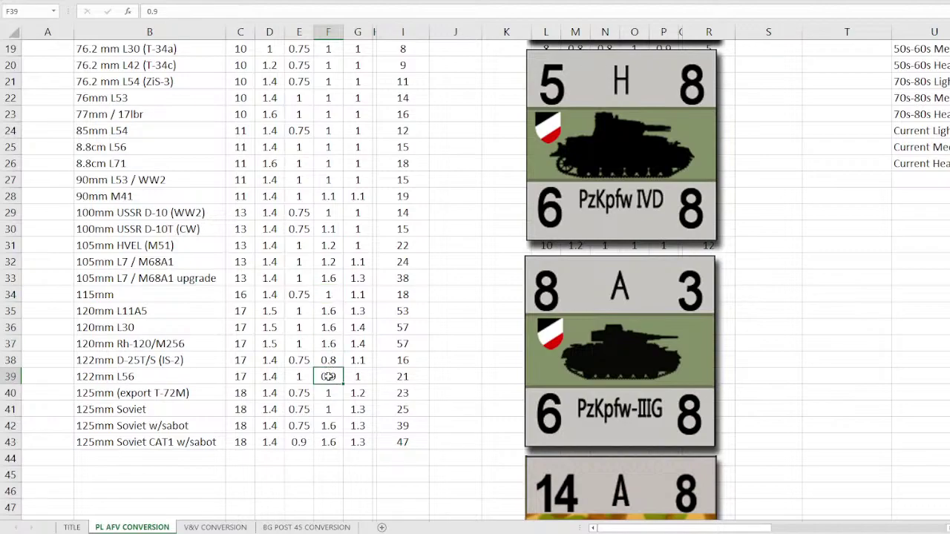
click(328, 393)
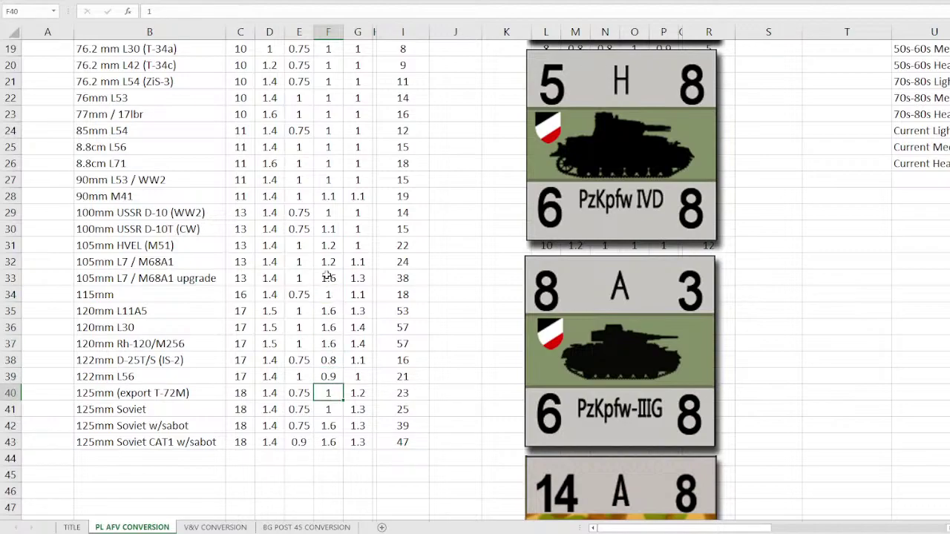
Highlight the ammo / ROF modifiers of the 105mm L7 / M68A1 upgrade, the three 120mm guns and the two 125mm Soviet sabot guns
click(327, 276)
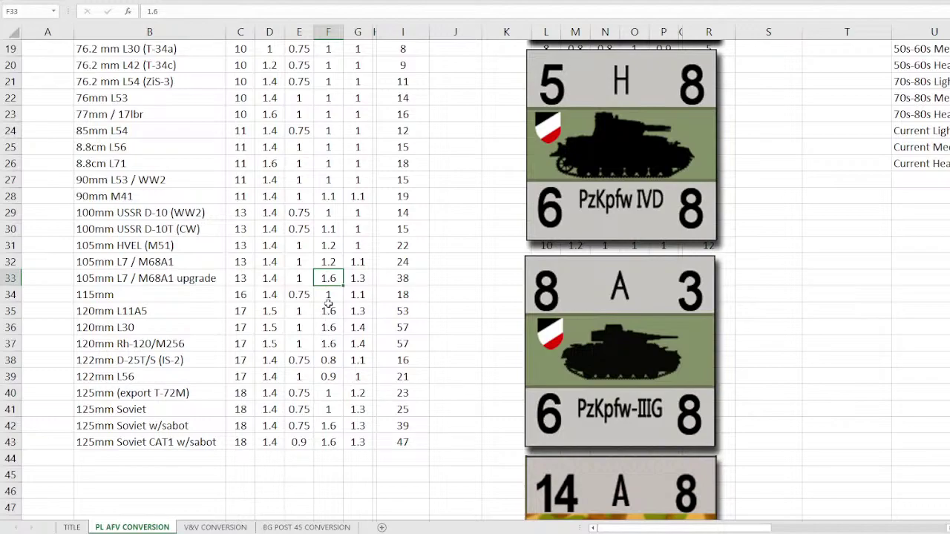
drag(328, 305, 328, 344)
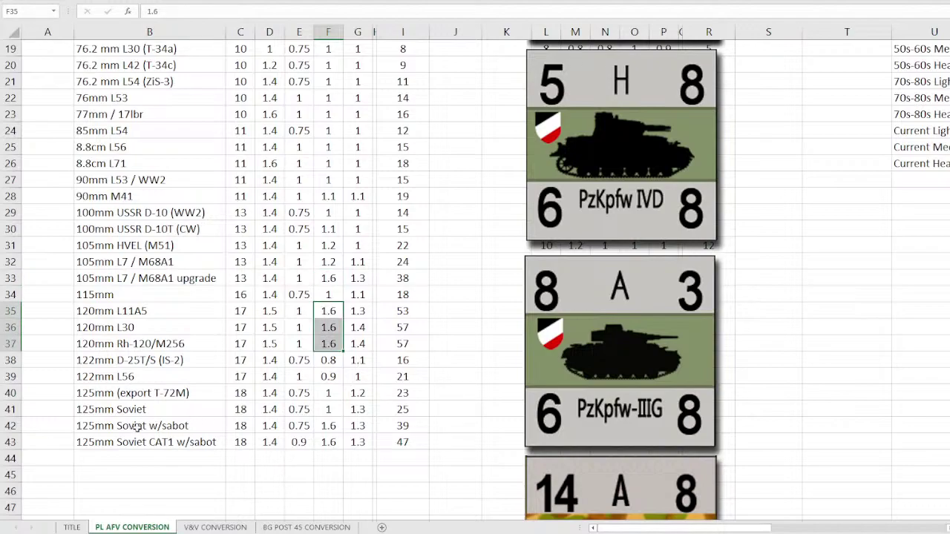
drag(328, 425, 336, 440)
Point out the training modifiers of the four 125mm guns, from the export T-72M to Soviet CAT1 w/sabot
click(301, 391)
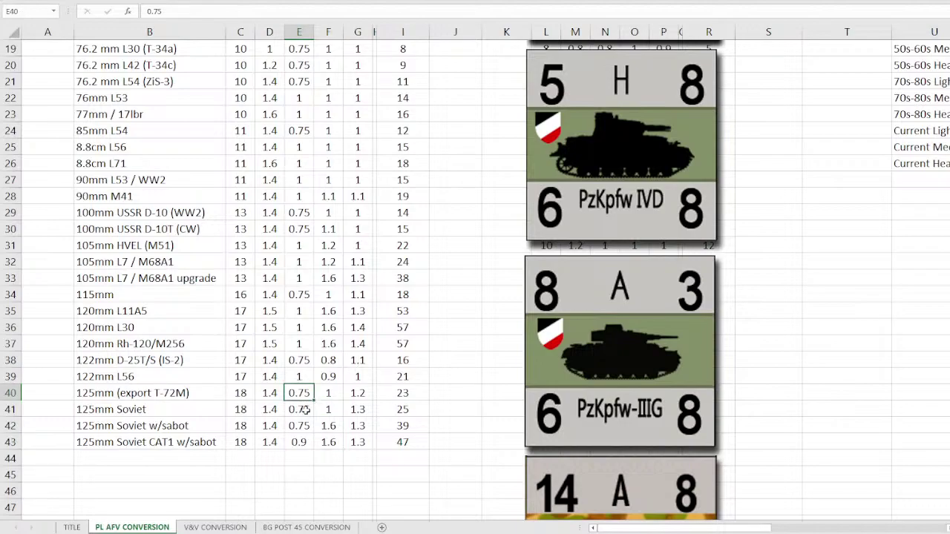
click(305, 410)
click(302, 425)
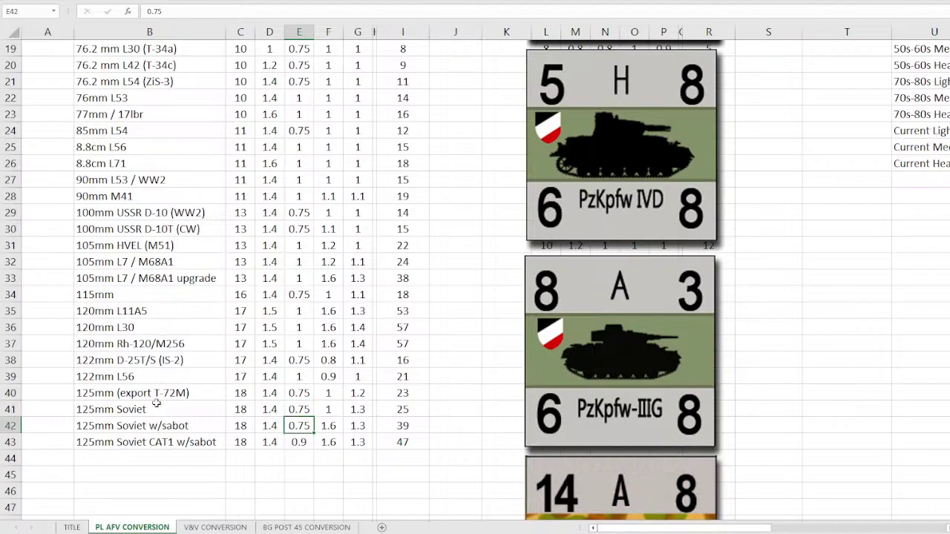
click(308, 442)
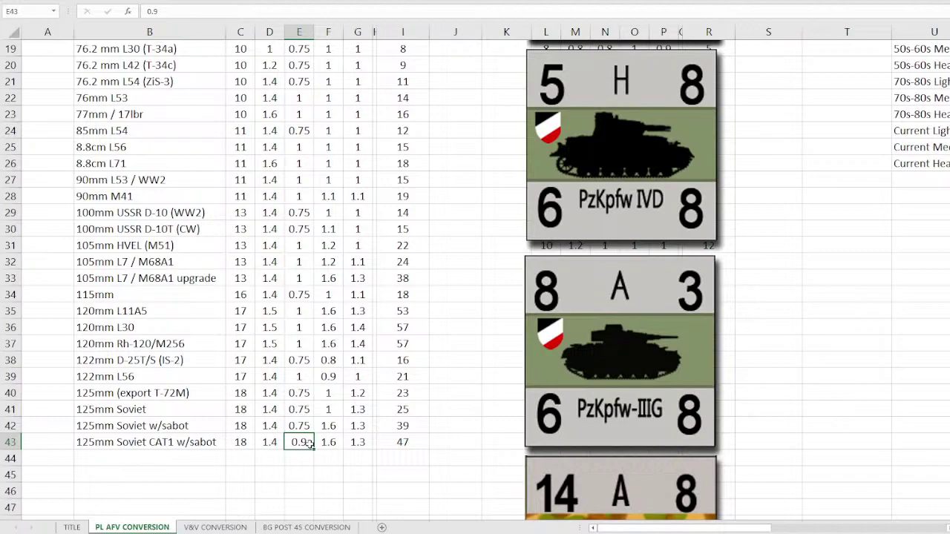
Step through the electronics modifiers from the 105mm L7 / M68A1 to the 122mm D-25T/S (IS-2)
click(359, 277)
key(Up)
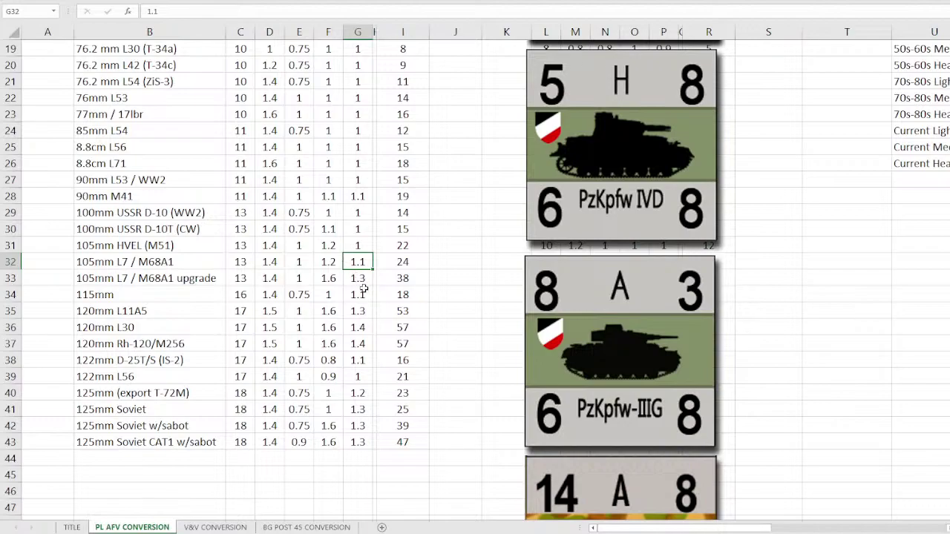
key(Down)
key(Down)
key(Down)
key(Down)
key(Down)
key(Down)
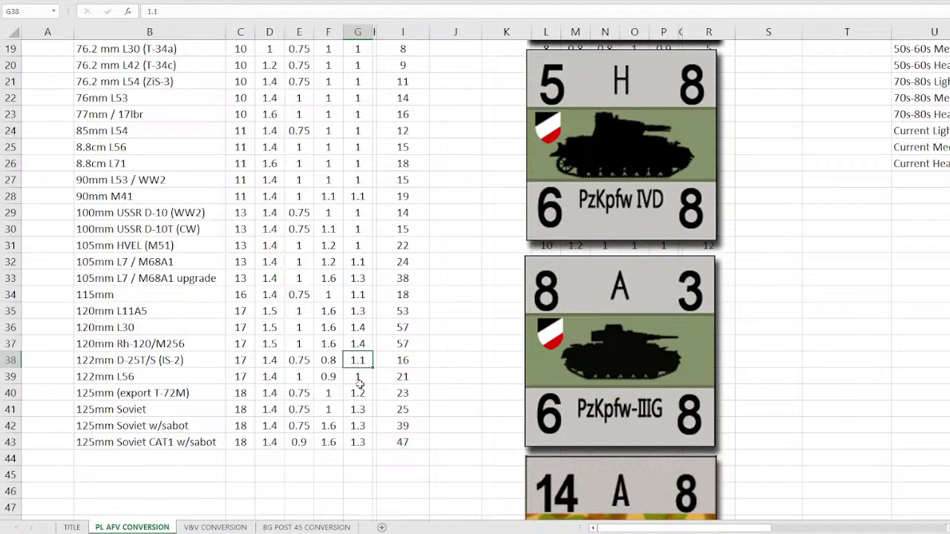
Point out the final AF of the 125mm Soviet CAT1 w/sabot and compare it with the 120mm L30 and 120mm Rh-120/M256 guns
click(397, 444)
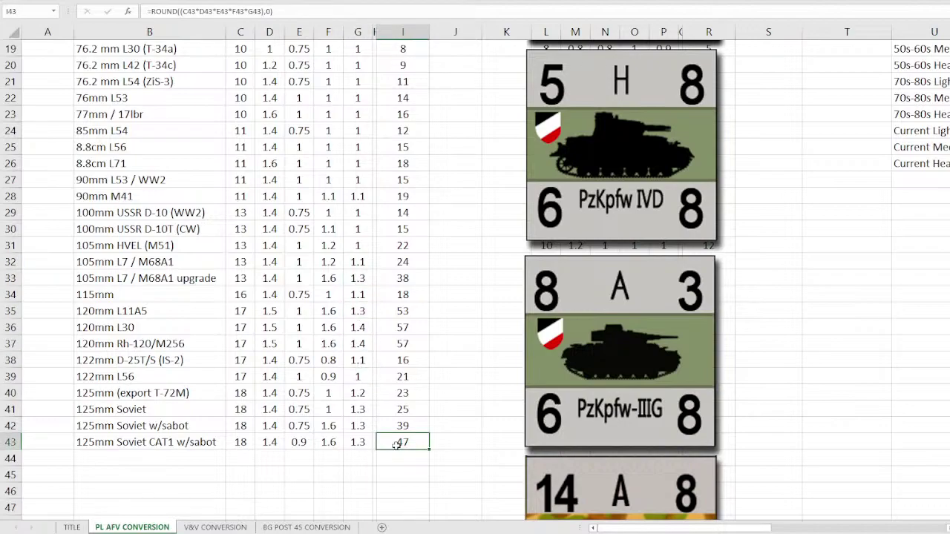
click(95, 327)
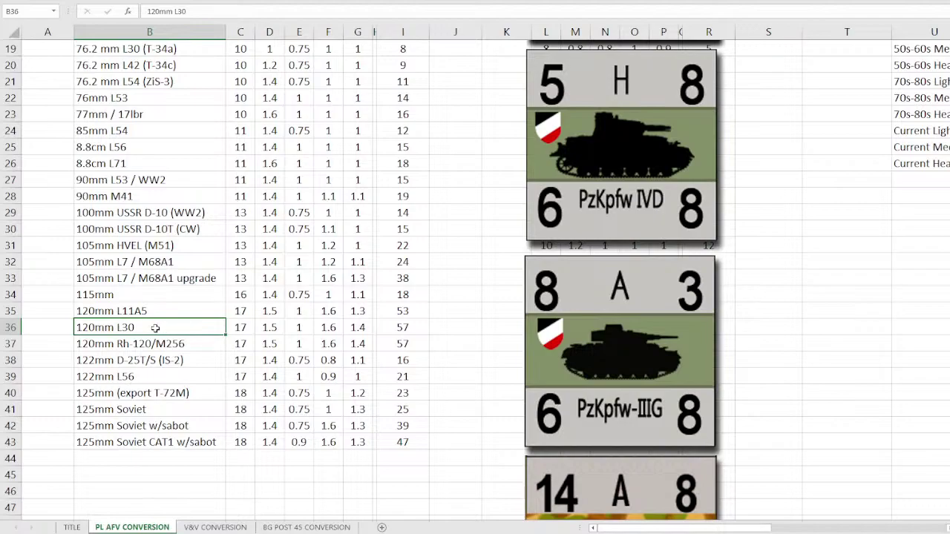
click(146, 349)
click(146, 327)
click(133, 349)
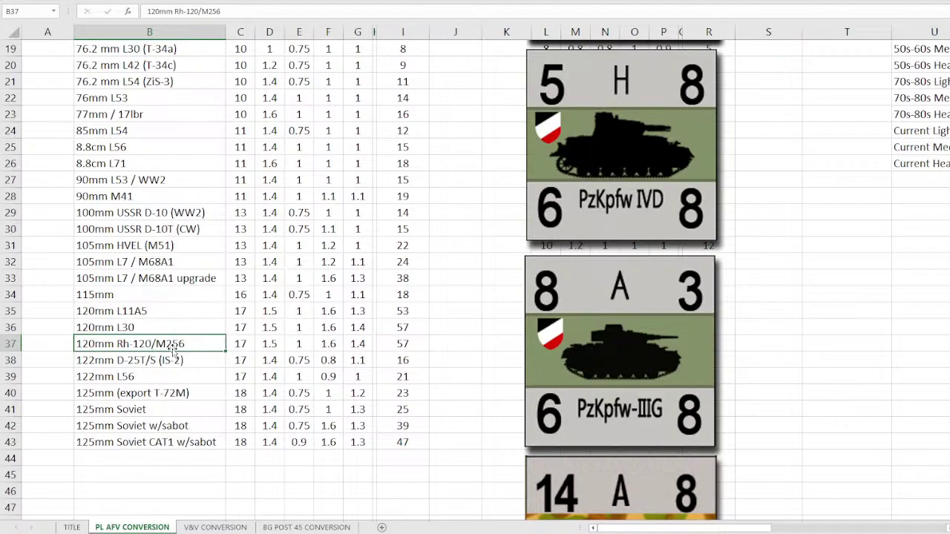
Replace the PzKw IV H counter picture with US-M1A2 Abrams from New folder (2) in Counters 1991, and move it below the gun table
scroll(173, 349, down, 3)
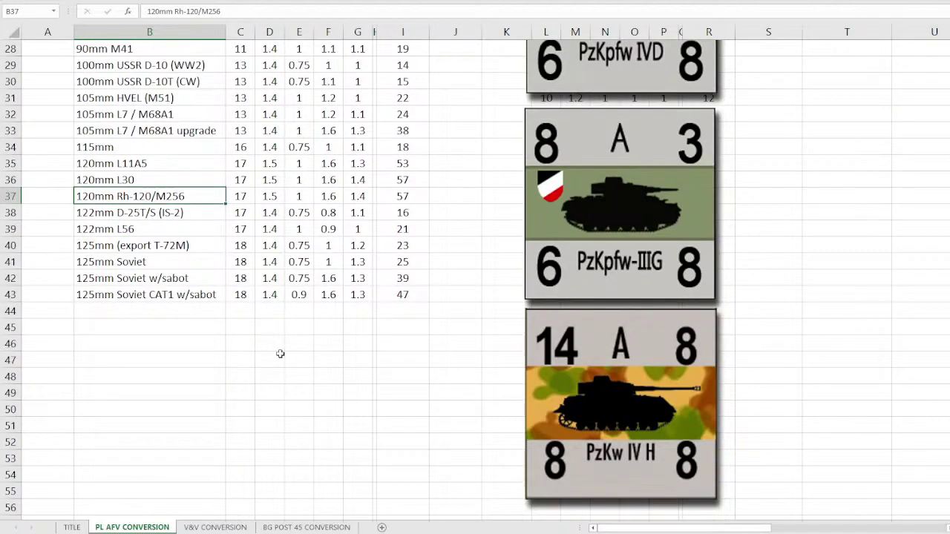
click(630, 386)
right_click(631, 386)
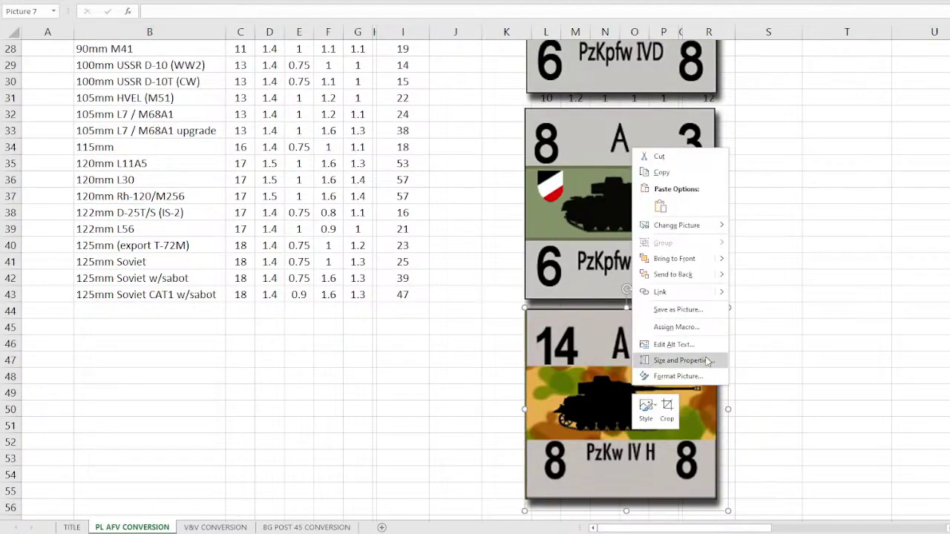
mouse_move(681, 232)
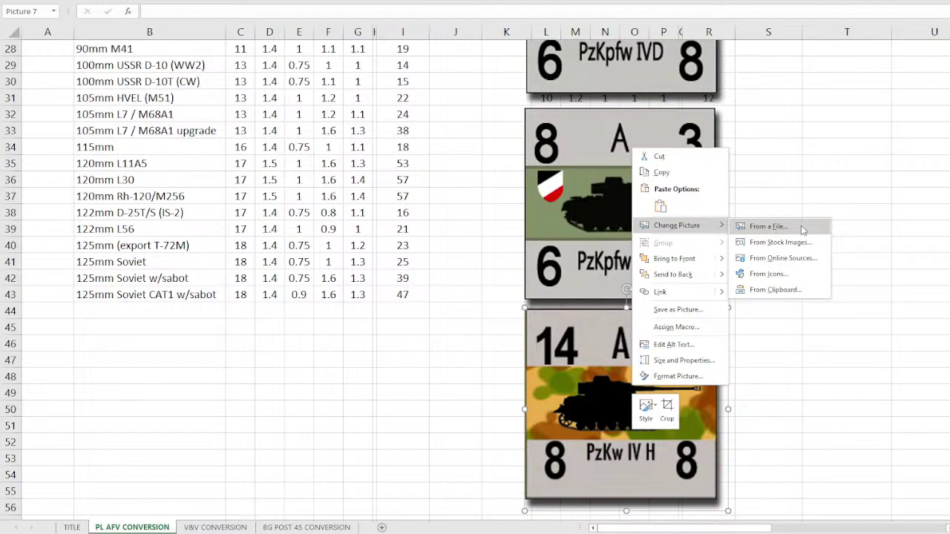
click(768, 227)
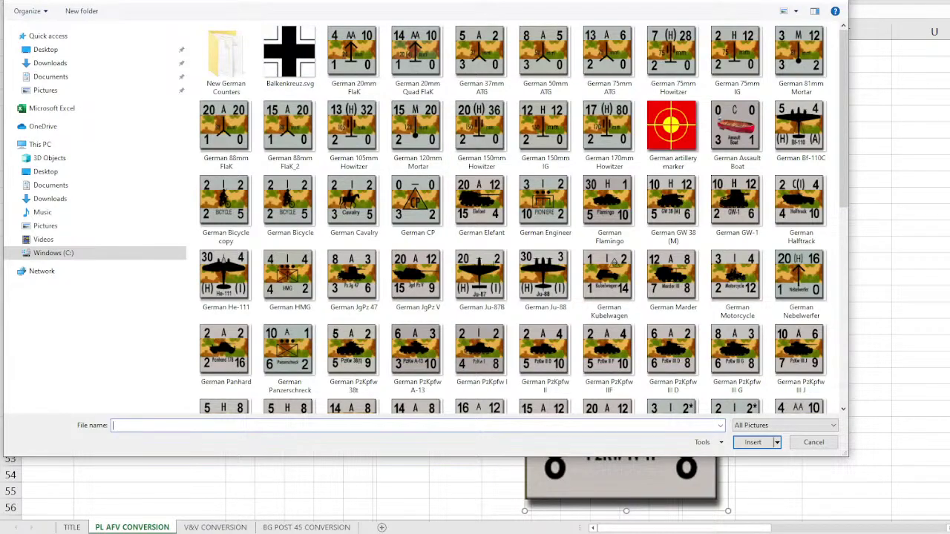
key(alt+Up)
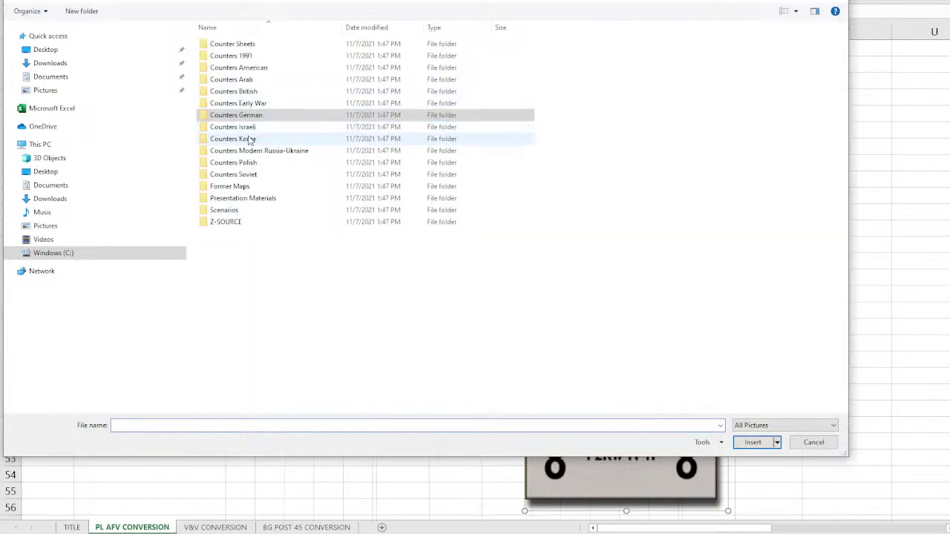
click(240, 59)
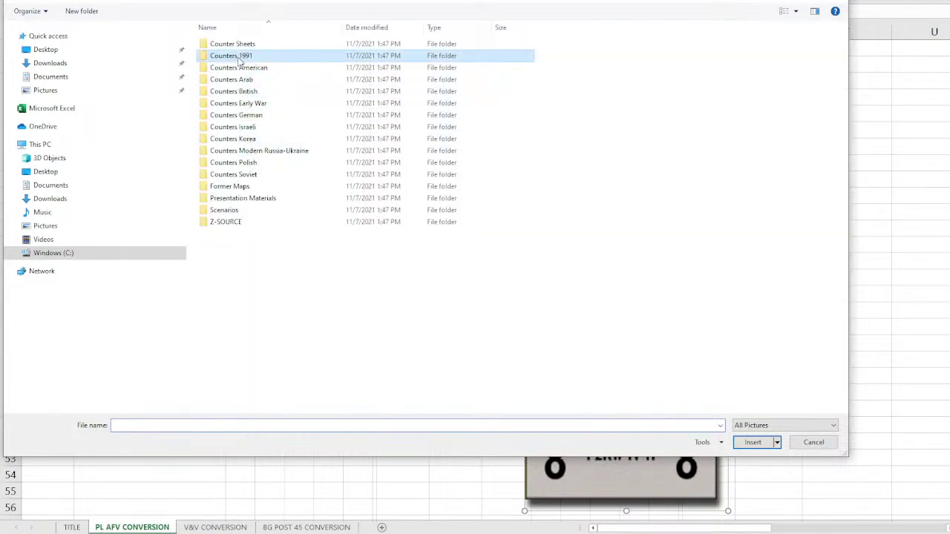
double_click(240, 59)
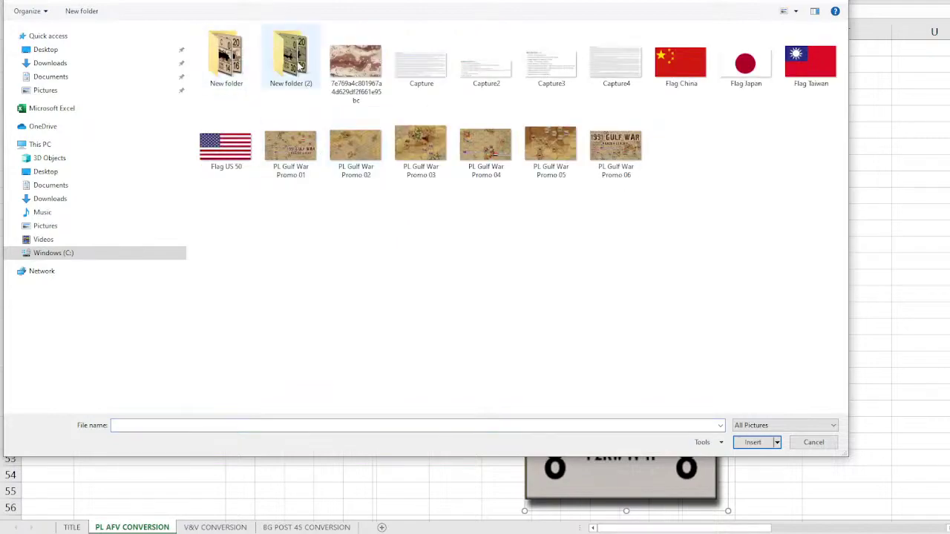
double_click(292, 63)
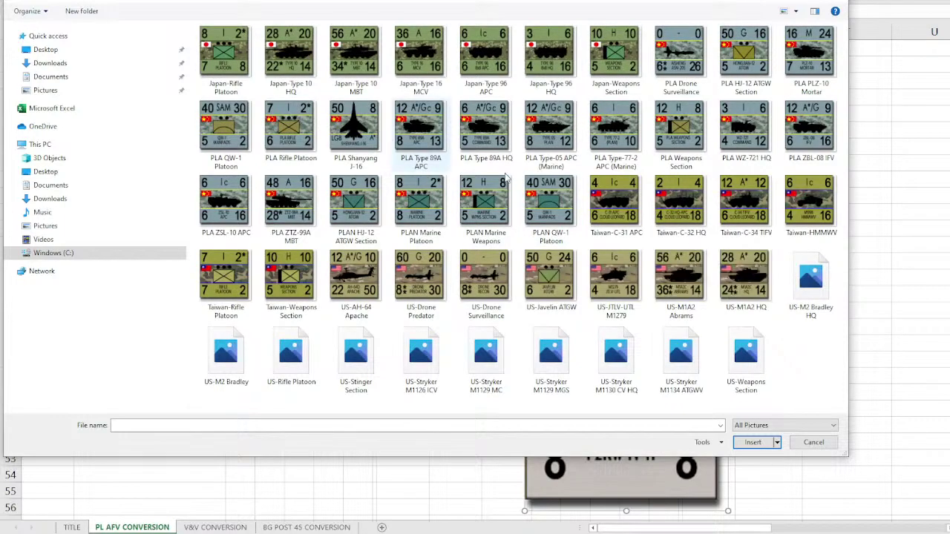
double_click(681, 281)
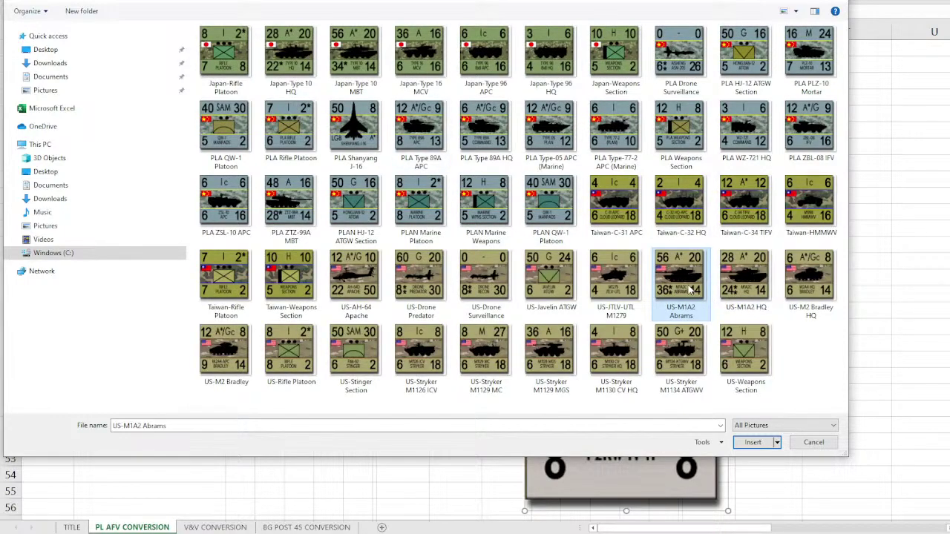
click(442, 407)
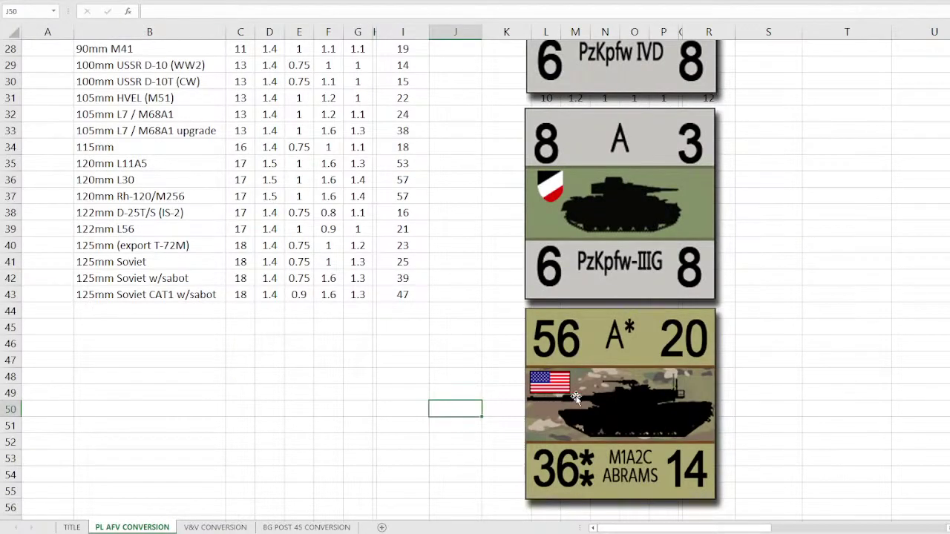
drag(569, 394, 369, 392)
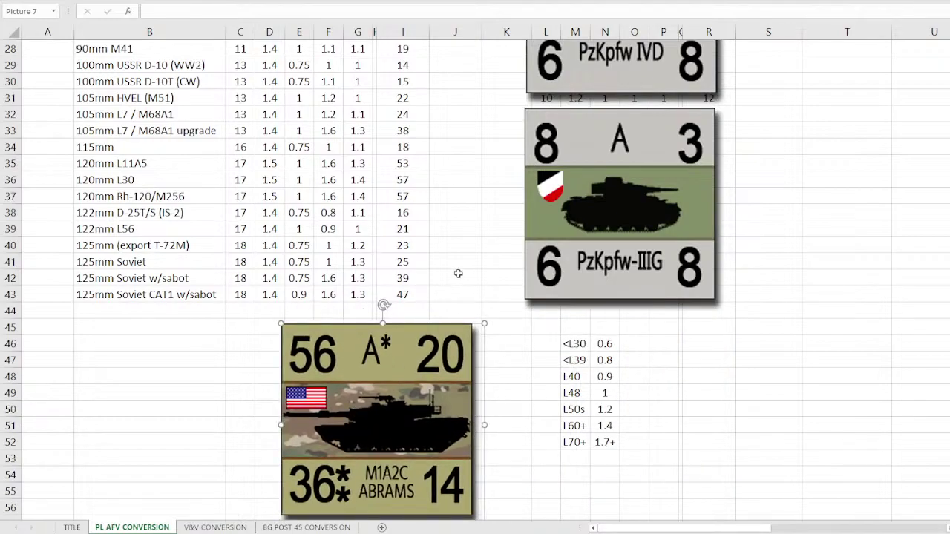
Compare the final AF of the 120mm L30 and Rh-120/M256 with the M1A2C Abrams counter and the 125mm Soviet CAT1 w/sabot
drag(423, 187, 420, 195)
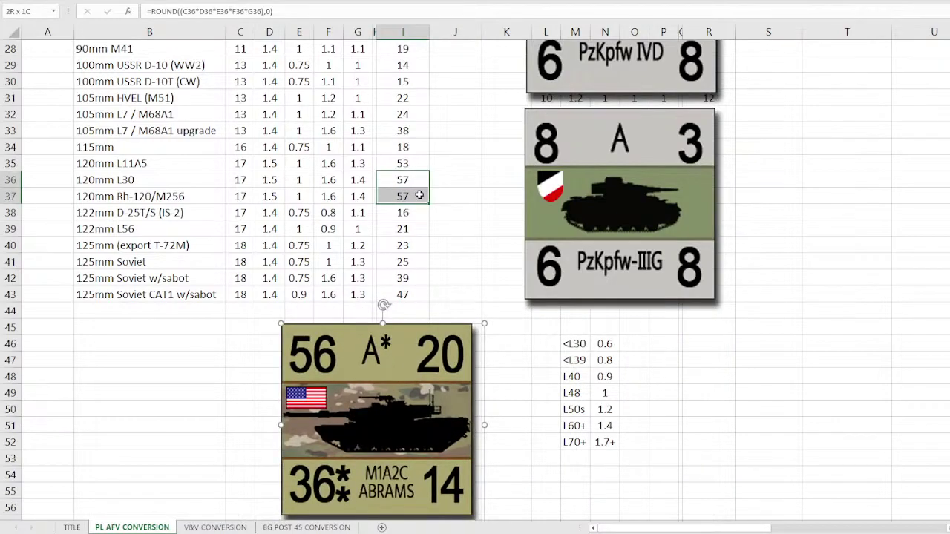
click(310, 350)
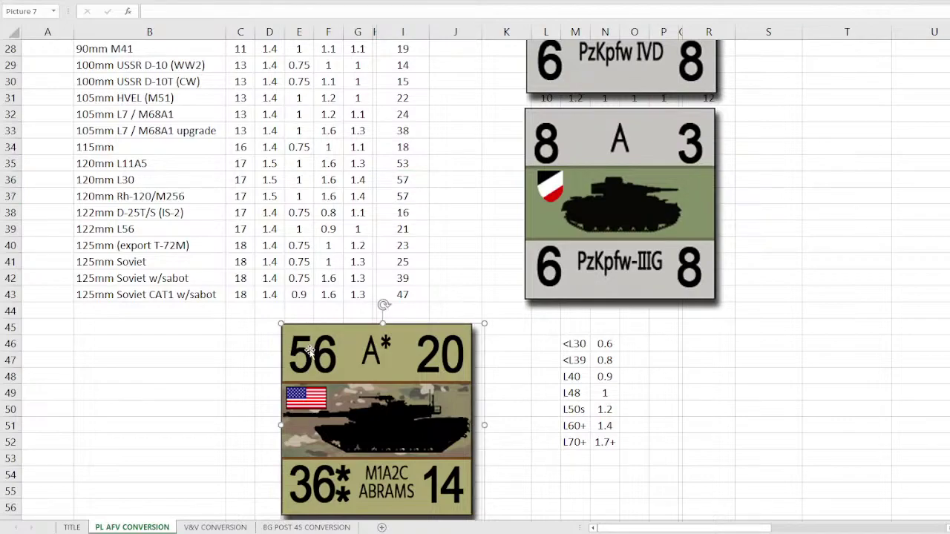
click(333, 211)
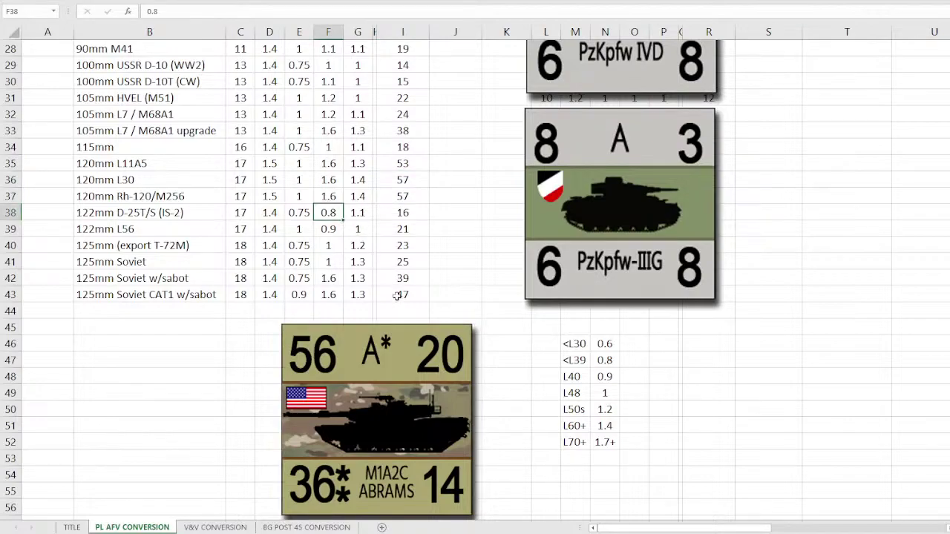
drag(398, 295, 130, 49)
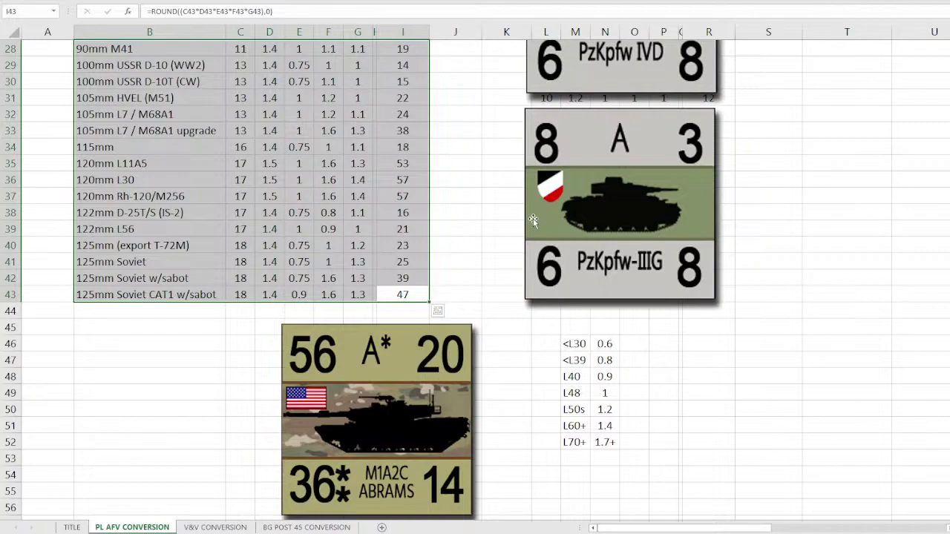
click(404, 295)
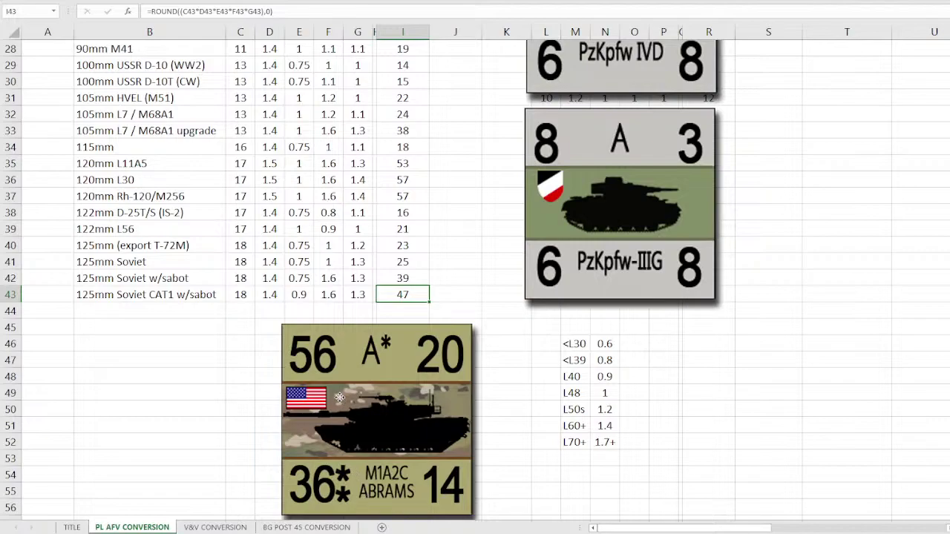
Move the M1A2C Abrams counter directly beneath the gun name column and check the AF determination headings
drag(340, 398, 131, 378)
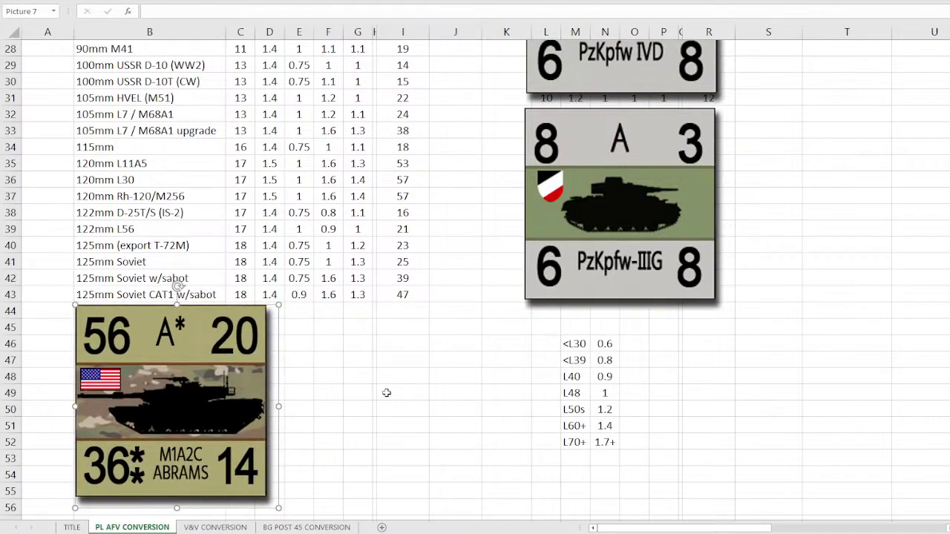
scroll(388, 346, up, 4)
scroll(347, 303, up, 5)
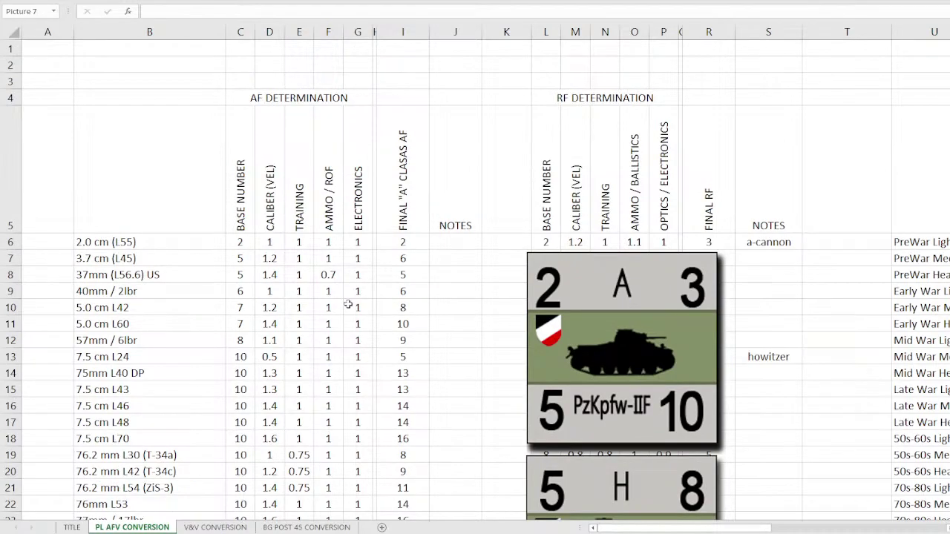
scroll(346, 305, down, 8)
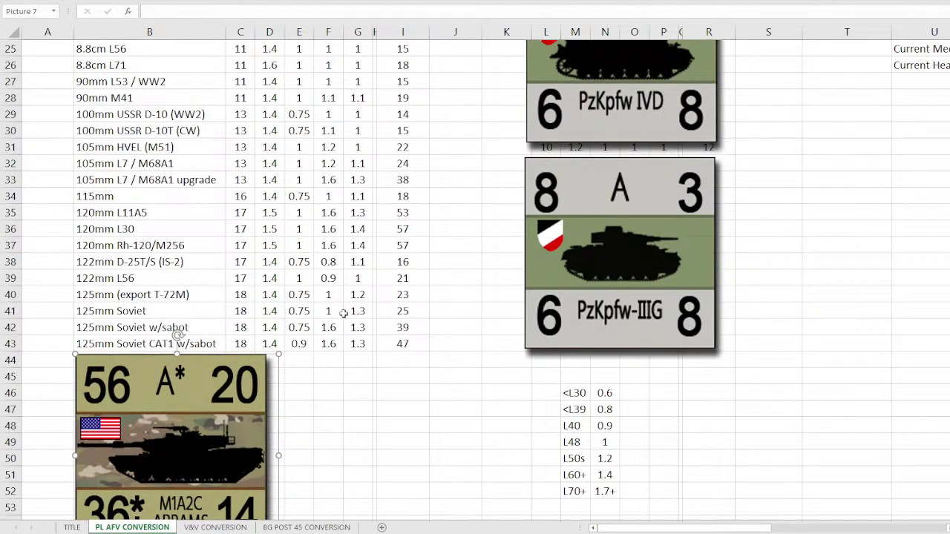
scroll(343, 313, down, 1)
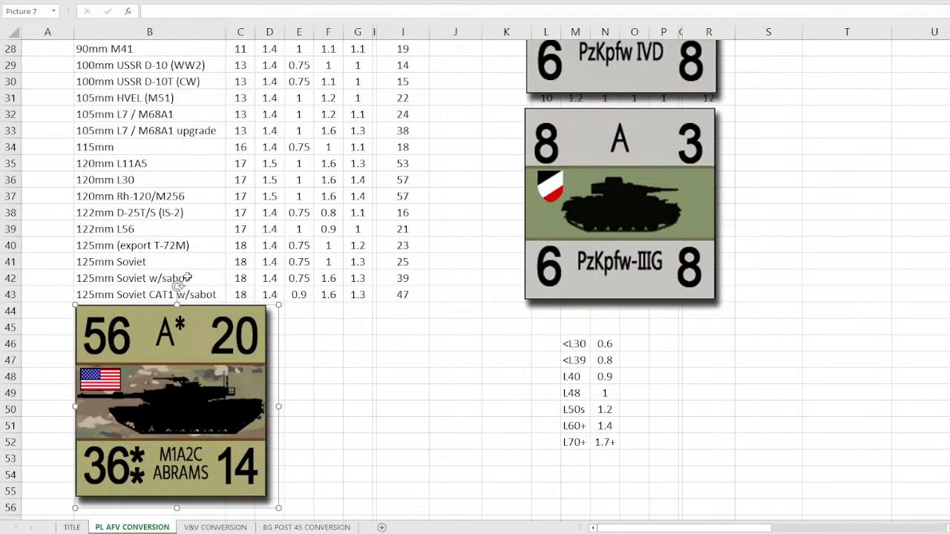
Point out the ammo / ROF modifier of the 125mm Soviet w/sabot and review the AF determination columns
click(341, 276)
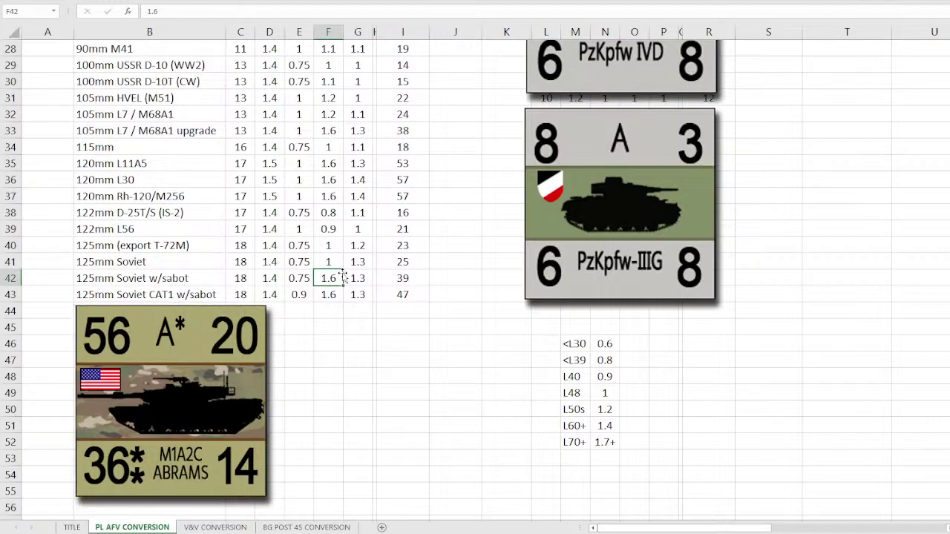
scroll(343, 277, up, 1)
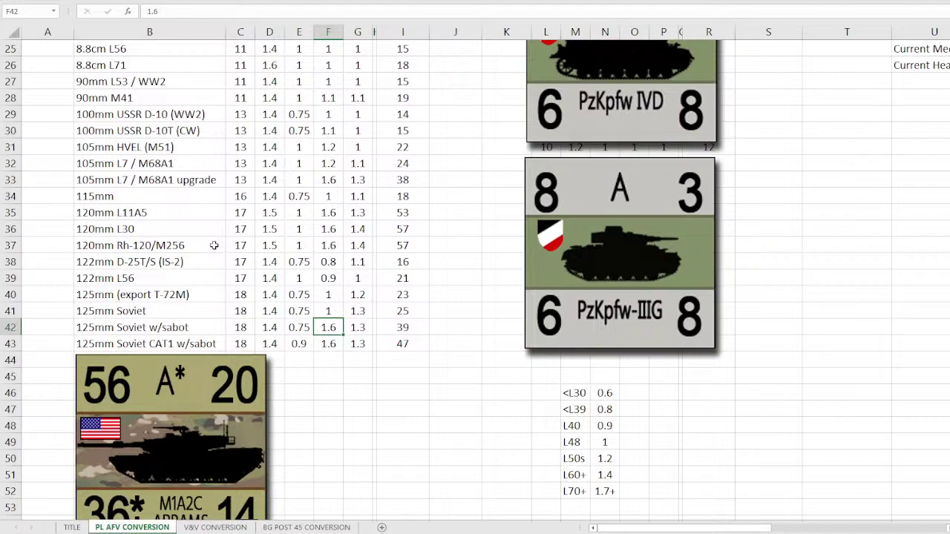
scroll(213, 244, up, 8)
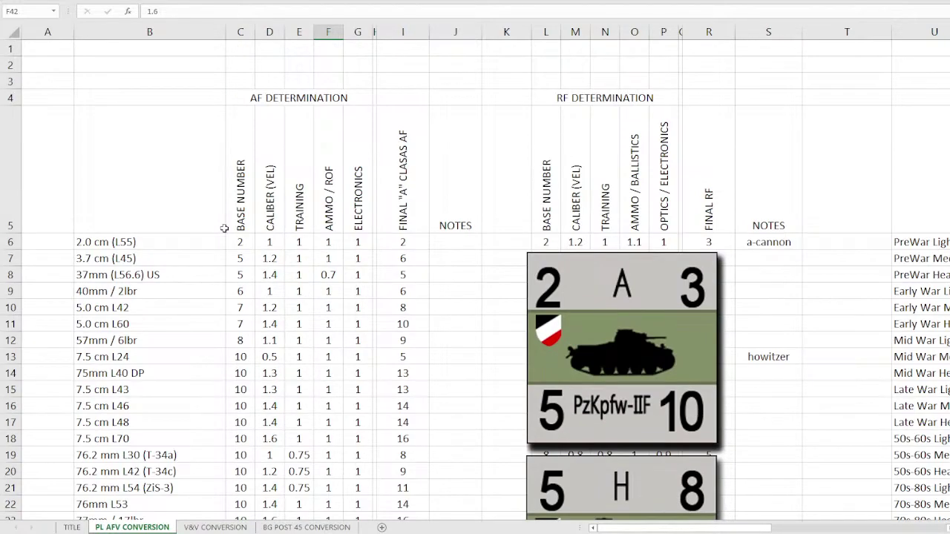
scroll(223, 229, down, 7)
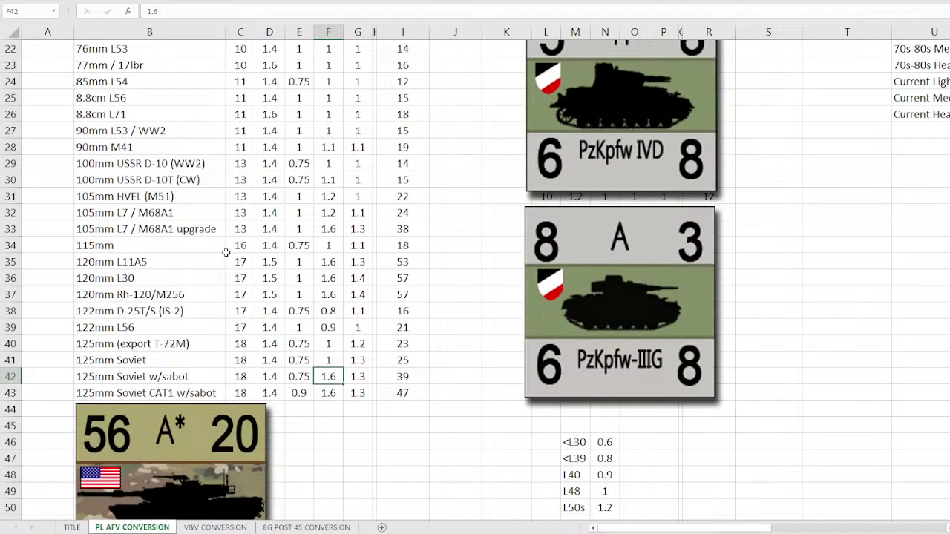
scroll(226, 252, down, 1)
Shift the M1A2C Abrams counter a few rows down, leaving a gap below the gun table
click(249, 416)
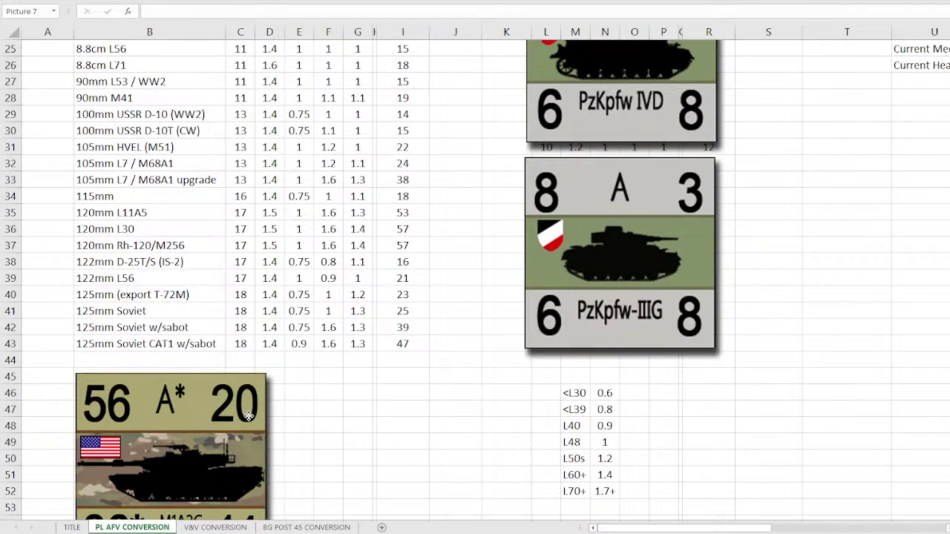
scroll(249, 415, down, 1)
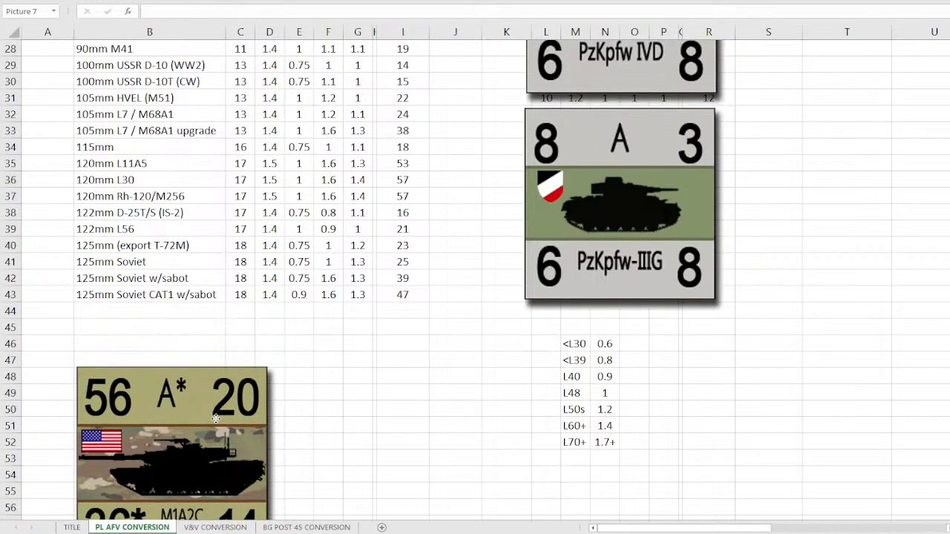
drag(215, 418, 213, 420)
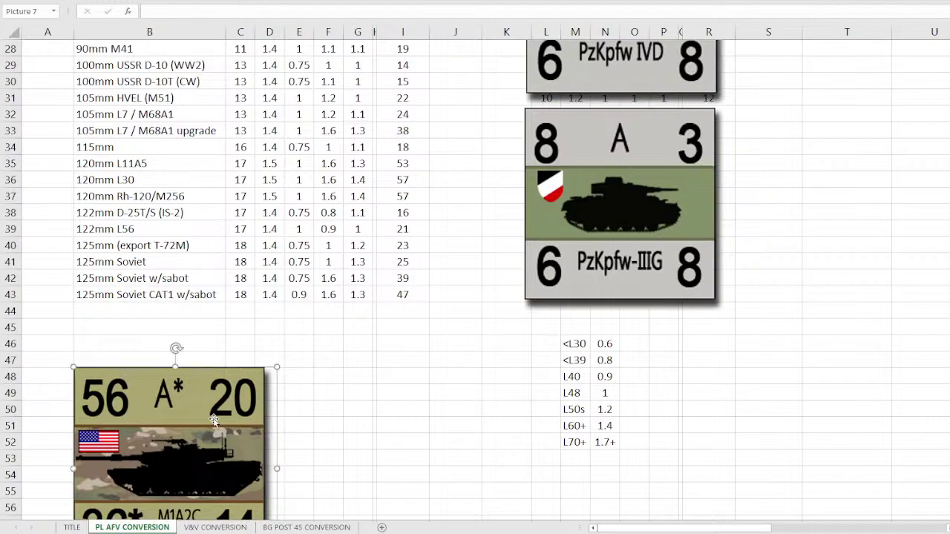
click(400, 372)
Highlight the 125mm Soviet and 125mm Soviet w/sabot rows, and the modifiers from the 115mm to the 125mm Soviet CAT1 w/sabot
click(156, 261)
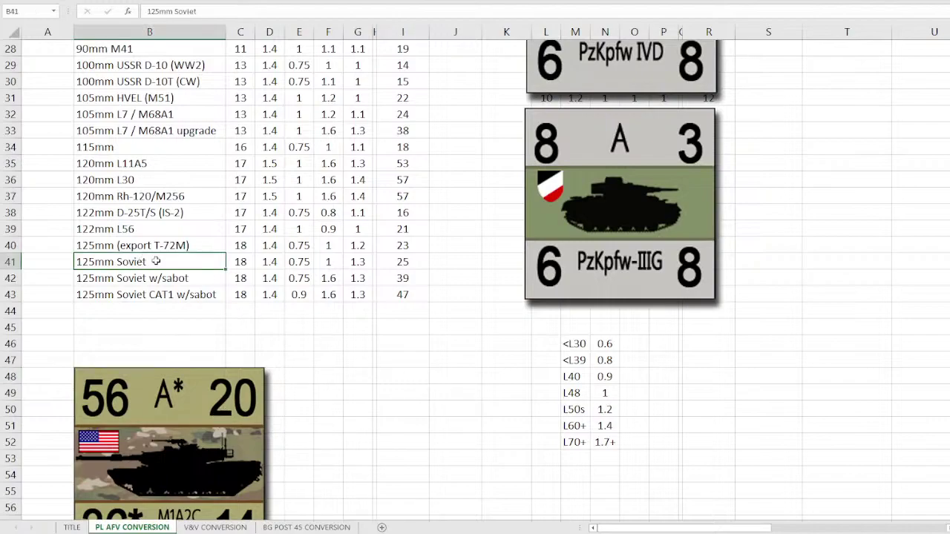
drag(156, 262, 395, 277)
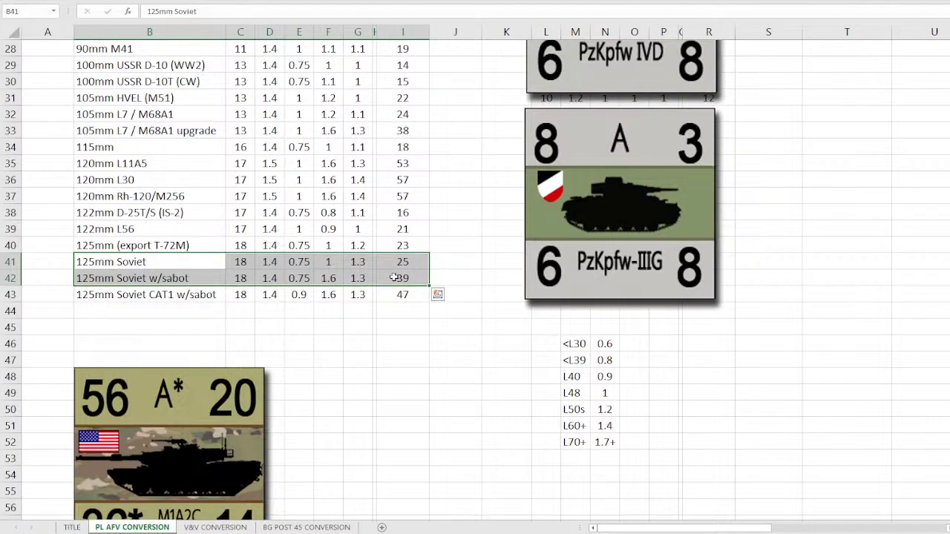
click(391, 354)
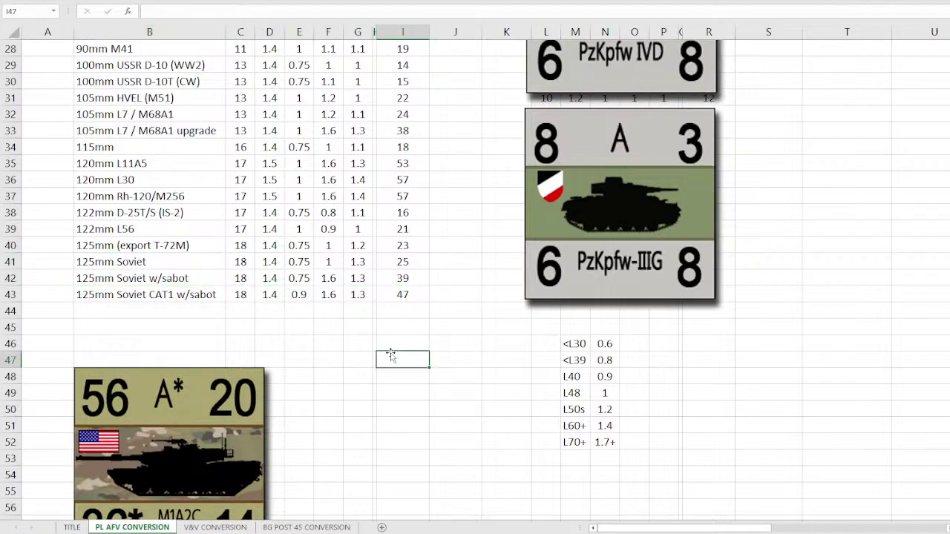
click(268, 292)
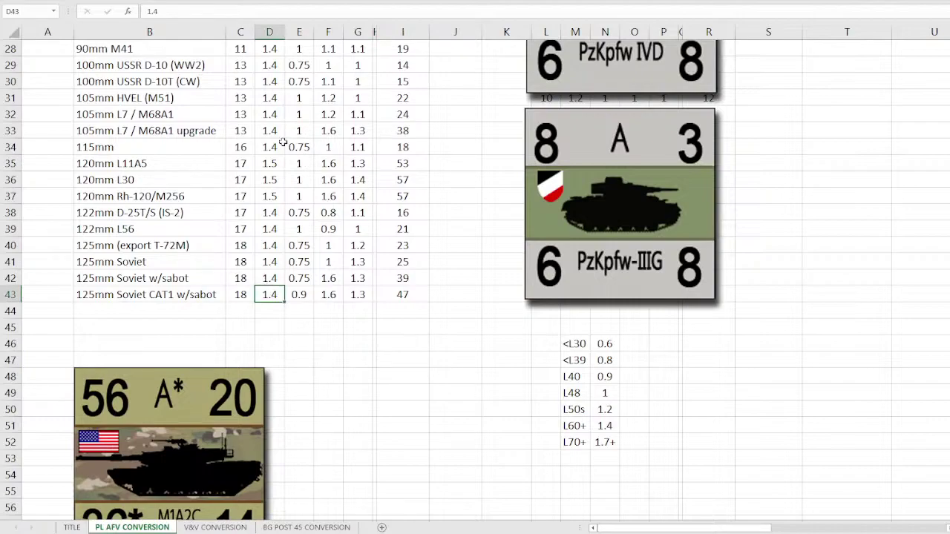
drag(268, 149, 358, 293)
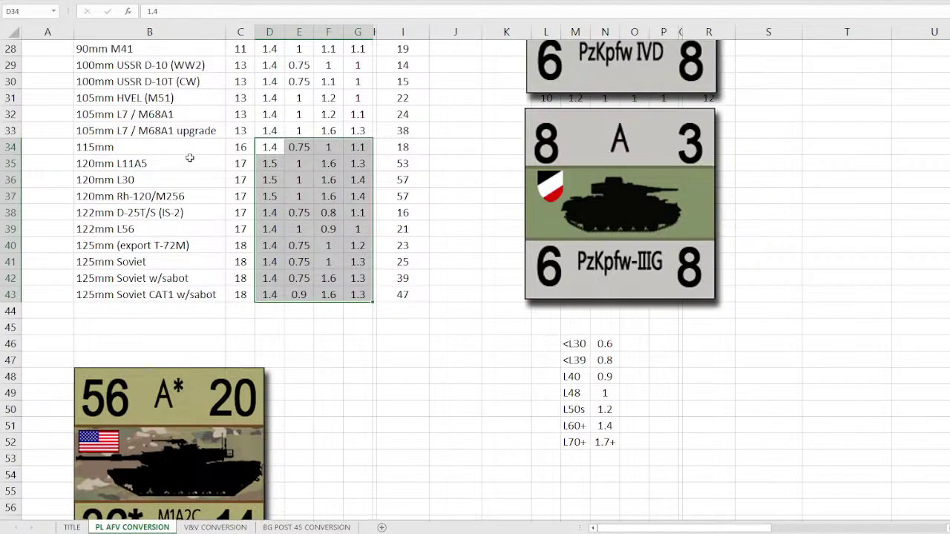
Step through the base number and modifiers of the 125mm export T-72M, and the modifiers and final AF of the 125mm Soviet w/sabot
click(240, 243)
click(268, 246)
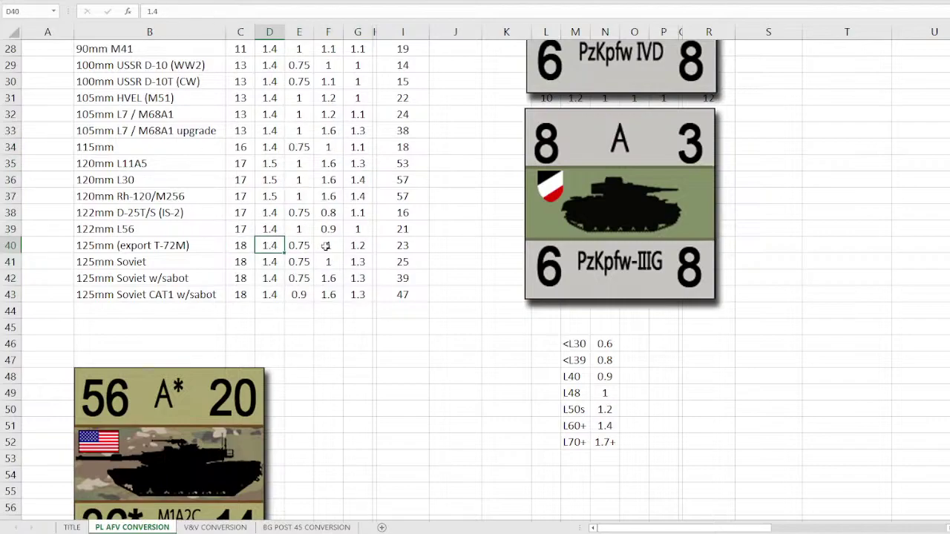
click(349, 248)
click(346, 279)
click(336, 279)
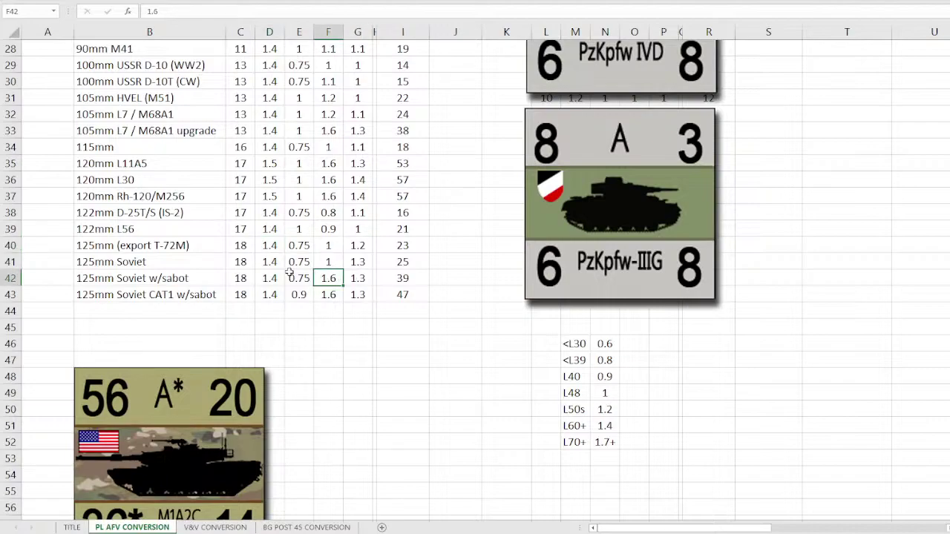
click(271, 278)
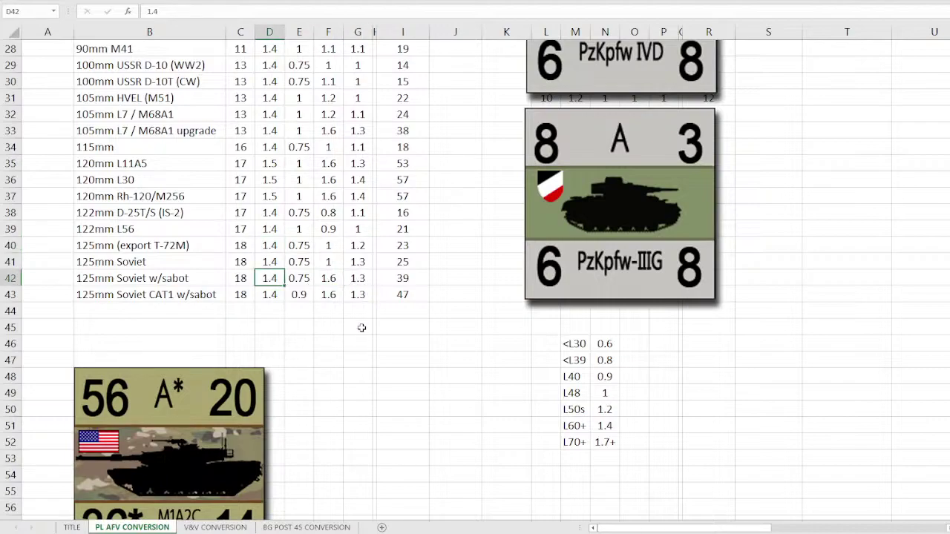
click(400, 285)
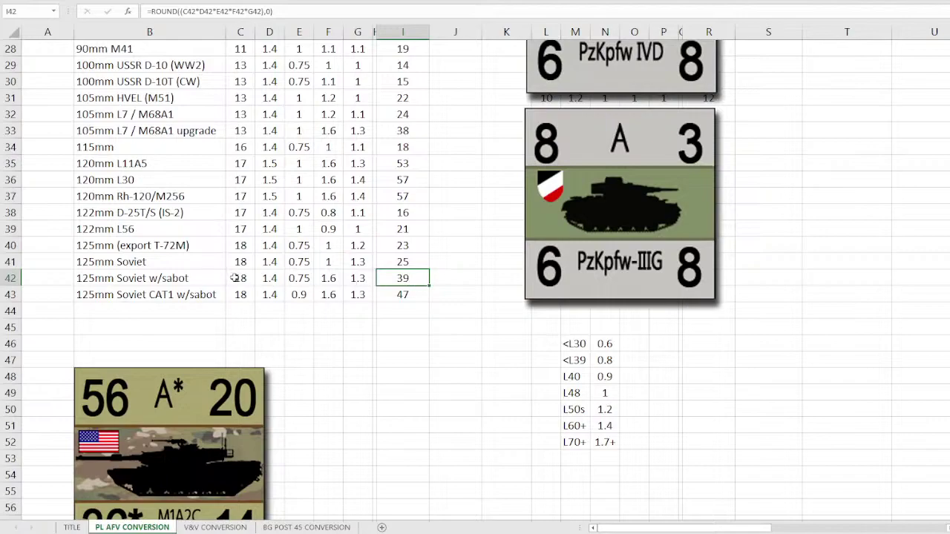
click(290, 280)
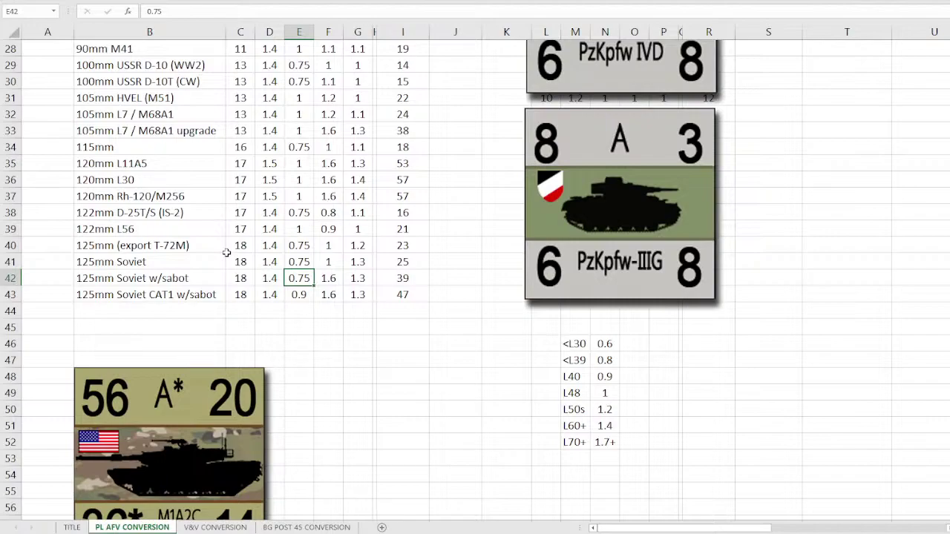
Trace the 120mm Rh-120/M256 from base number through modifiers to final AF, bringing the Abrams counter beneath the modifier columns for comparison
click(245, 197)
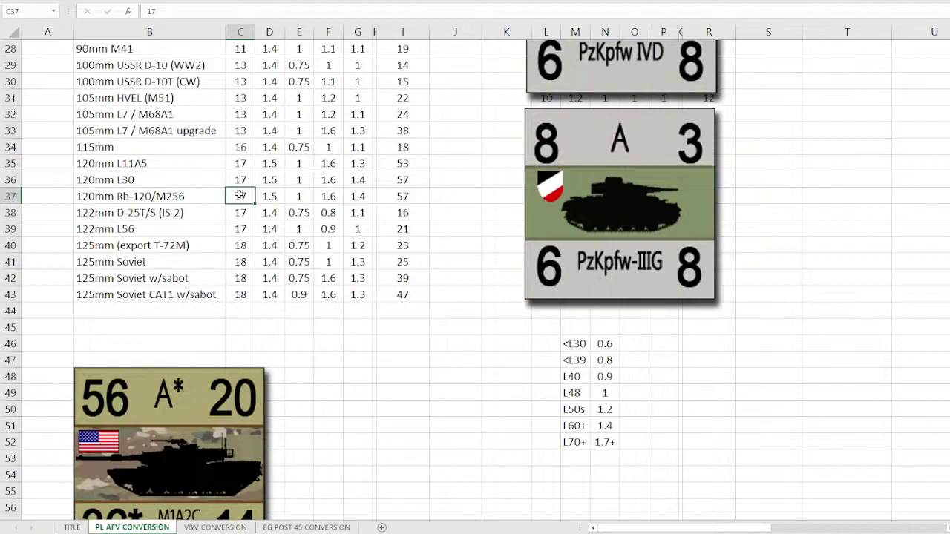
drag(266, 197, 360, 198)
click(412, 198)
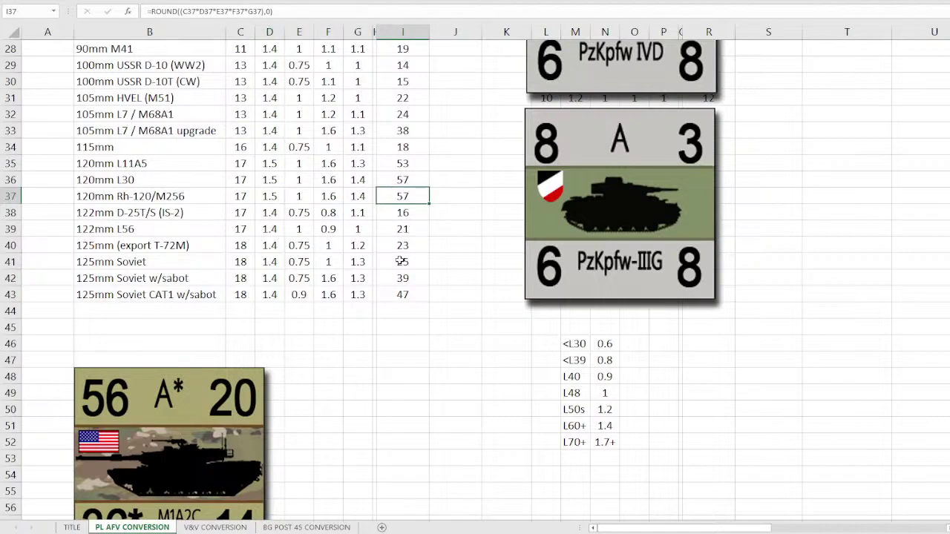
drag(196, 386, 322, 336)
click(402, 194)
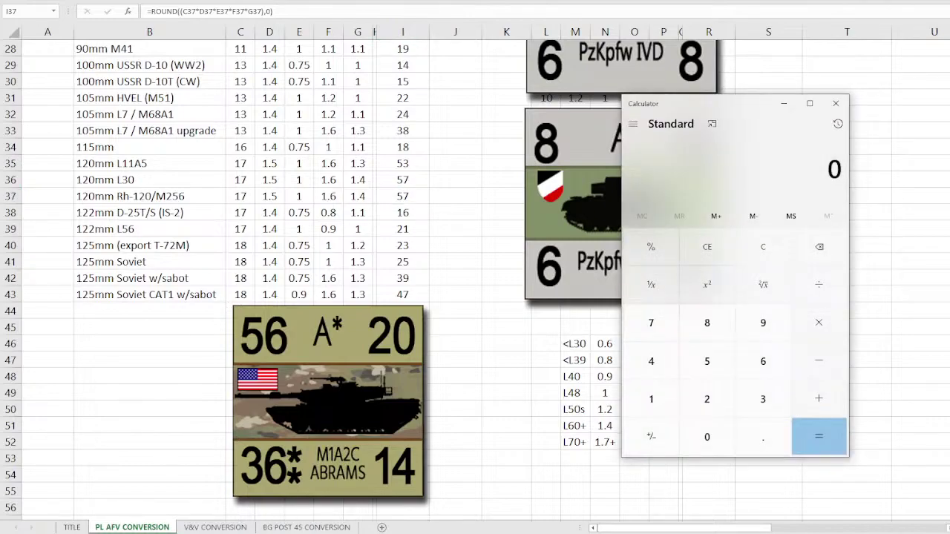
Switch to Calculator, multiply 17 by 3, and return to the conversion sheet
text(17*3)
key(Return)
click(730, 124)
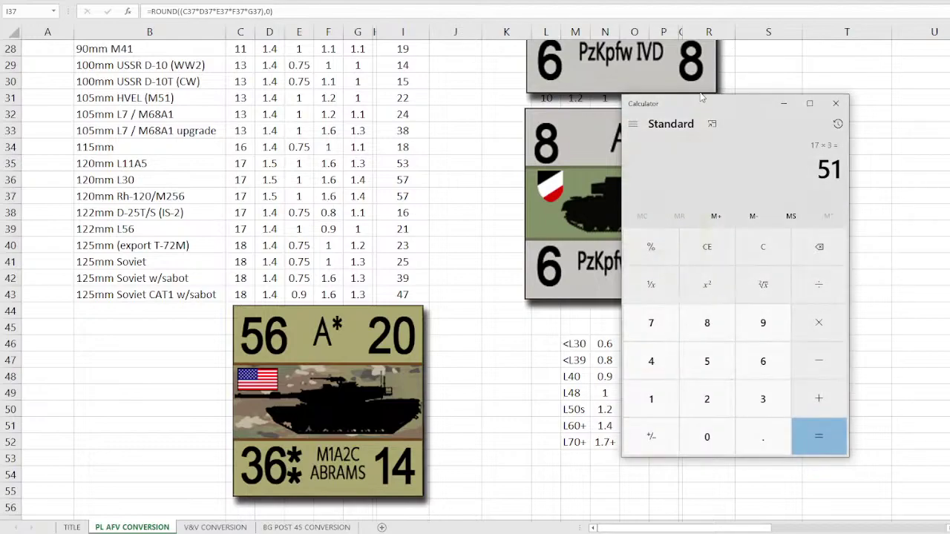
click(790, 105)
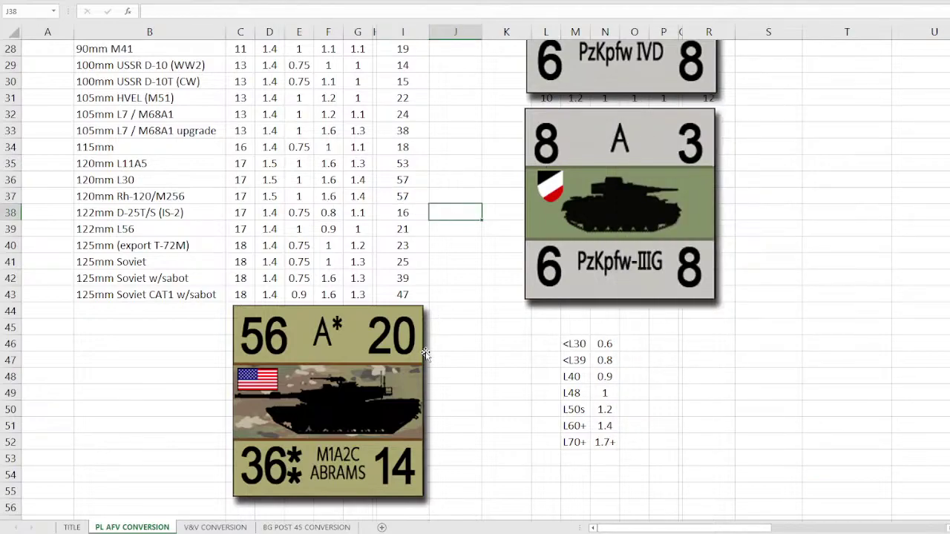
Move the M1A2C Abrams counter back beneath the gun name column, directly below the 125mm Soviet CAT1 w/sabot row
drag(391, 354, 239, 351)
click(343, 374)
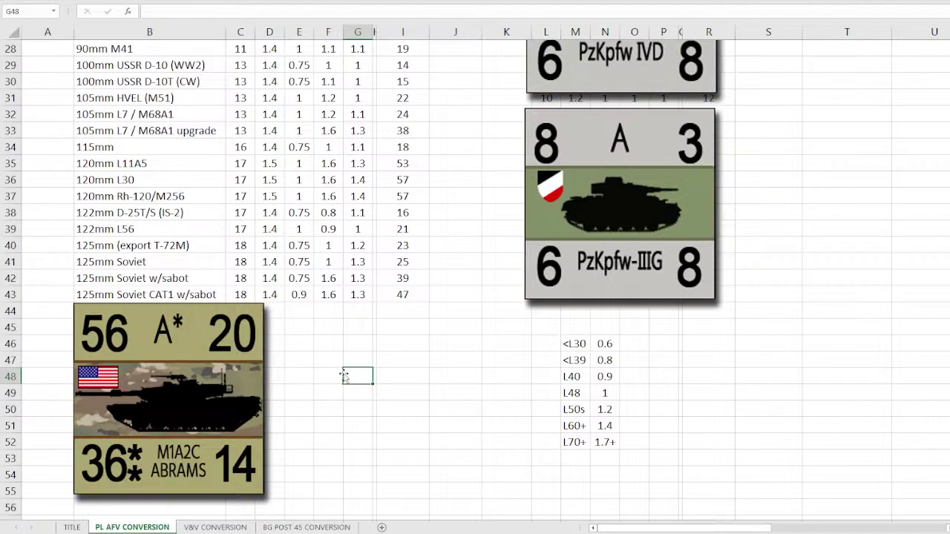
click(238, 326)
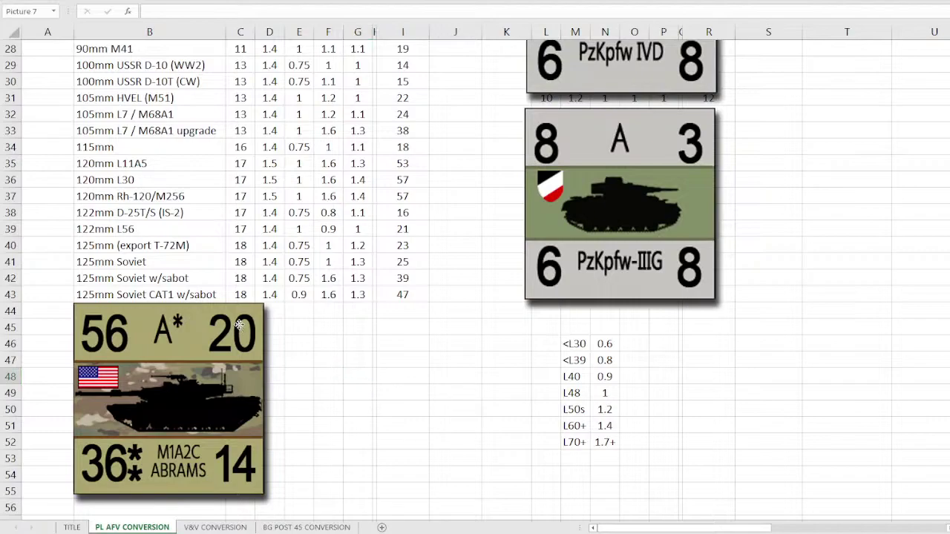
Review the AF table from the 3.7 cm (L45) to the 125mm Soviet CAT1 w/sabot, highlighting successive blocks of gun rows
scroll(256, 320, up, 9)
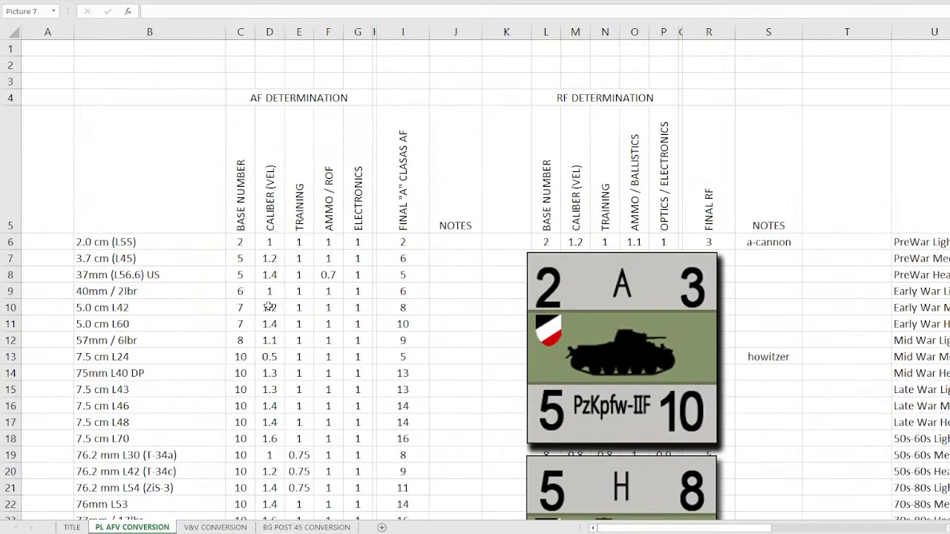
drag(119, 260, 252, 377)
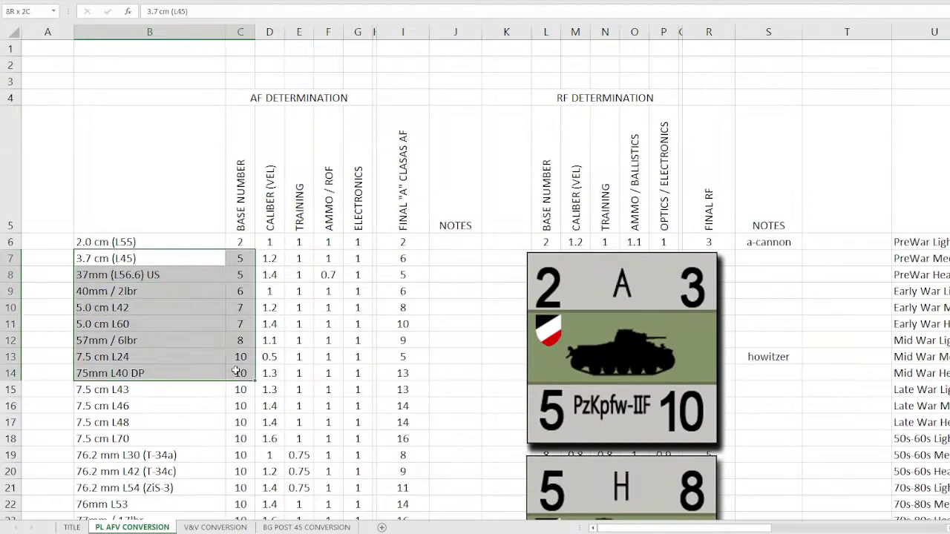
scroll(324, 386, down, 2)
scroll(323, 386, down, 2)
drag(133, 263, 412, 450)
scroll(414, 449, down, 5)
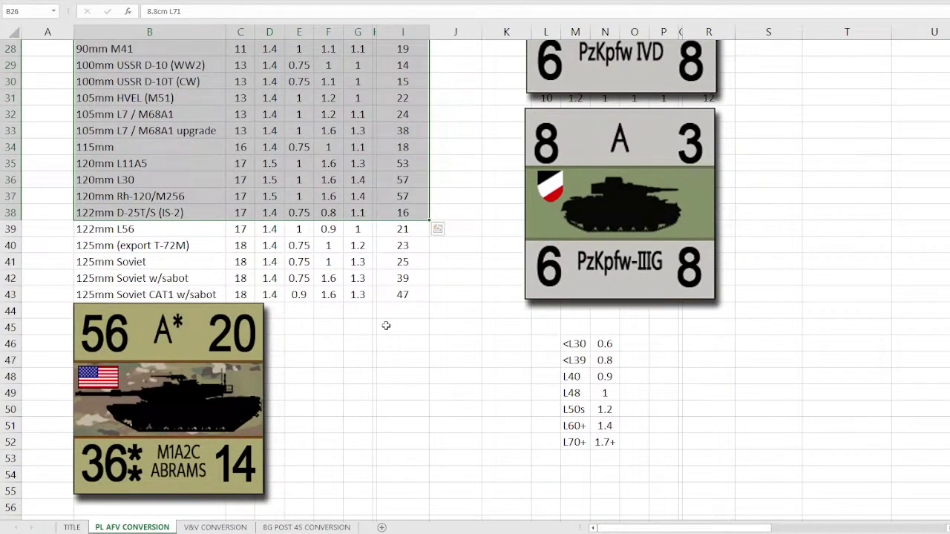
drag(401, 295, 158, 131)
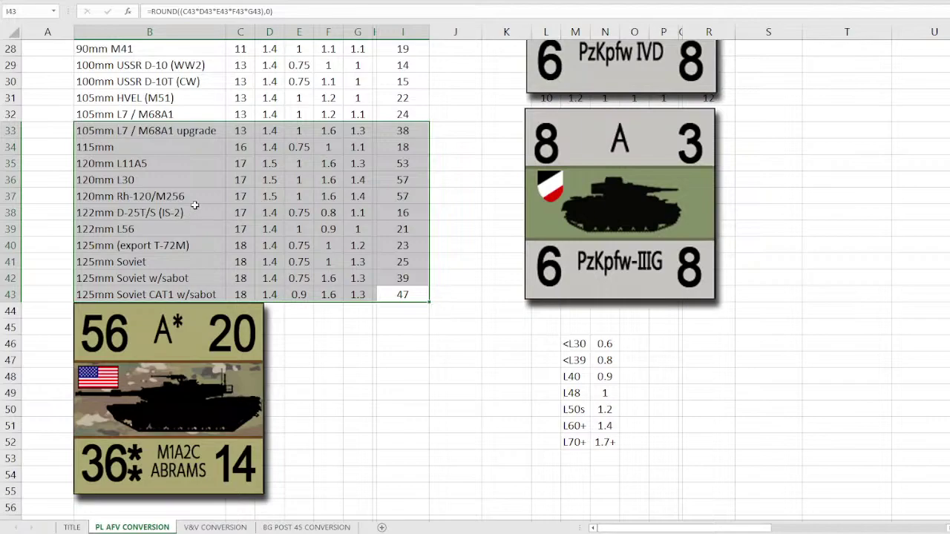
click(328, 326)
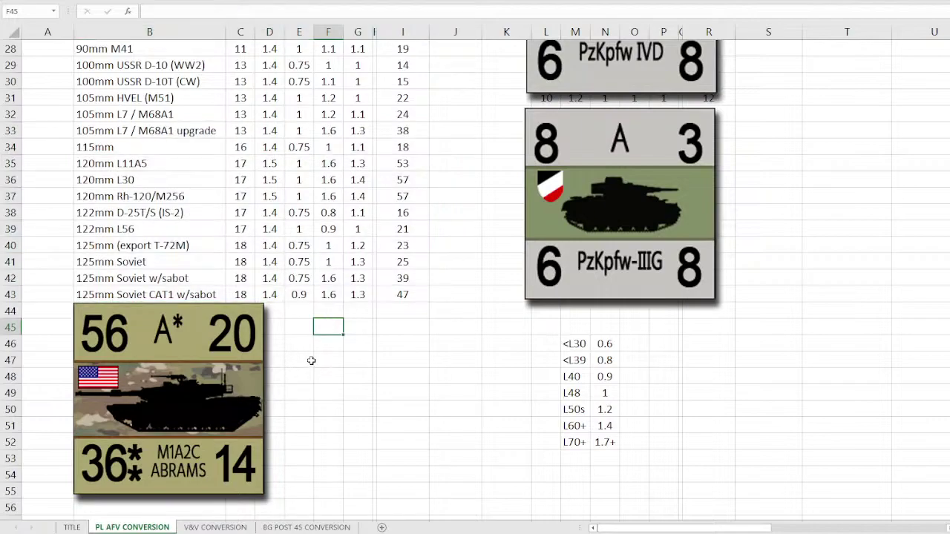
Compare the AF modifier headings with the RF headings, ending on the RF Caliber (Vel) heading
scroll(392, 301, up, 4)
scroll(356, 322, up, 5)
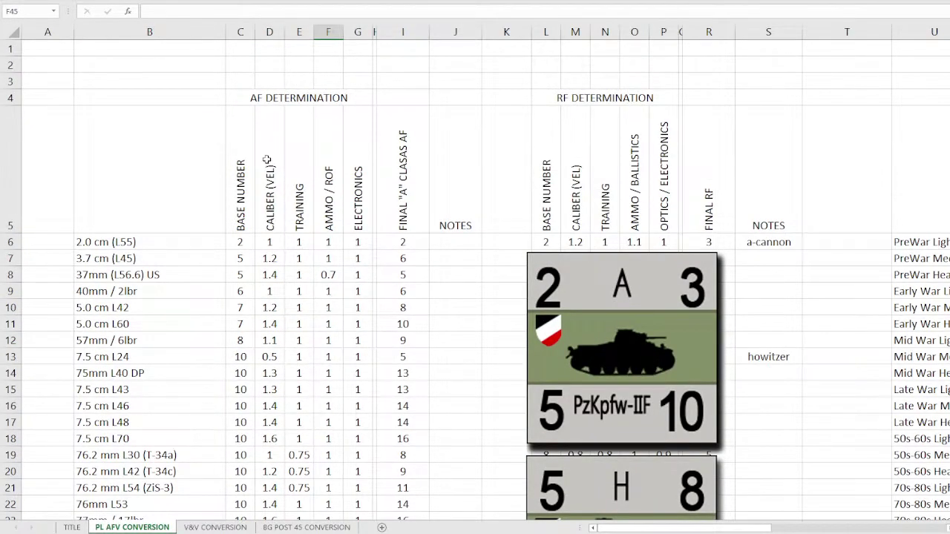
click(355, 179)
click(588, 191)
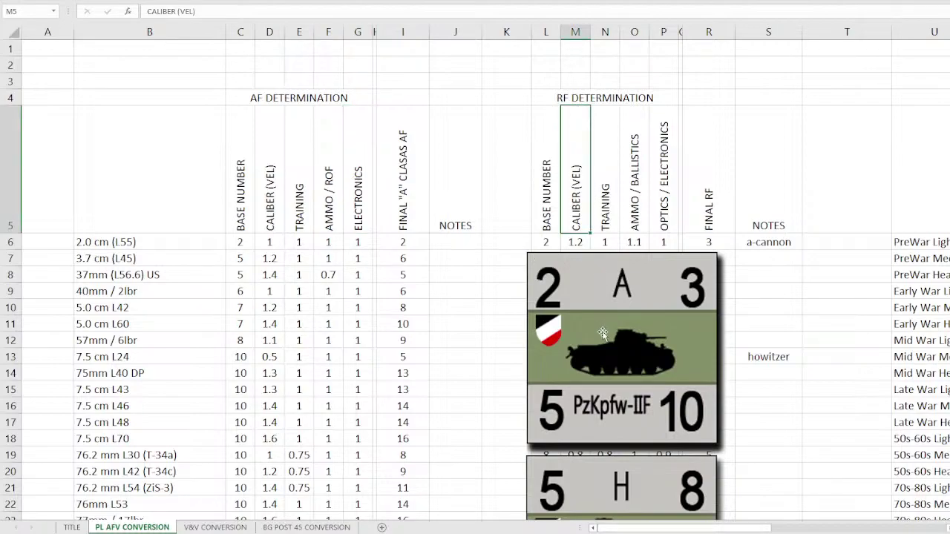
Move the PzKpfw-IIF, PzKpfw IVD and PzKpfw-IIIG counters off the RF table and over the AF columns
drag(616, 338, 411, 322)
scroll(581, 488, down, 3)
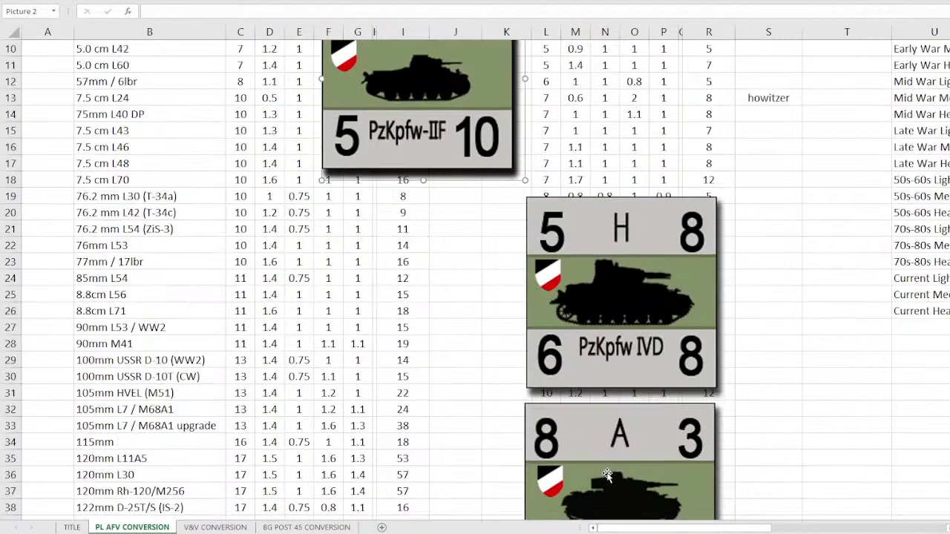
drag(615, 335, 411, 333)
drag(631, 460, 428, 461)
scroll(630, 340, up, 3)
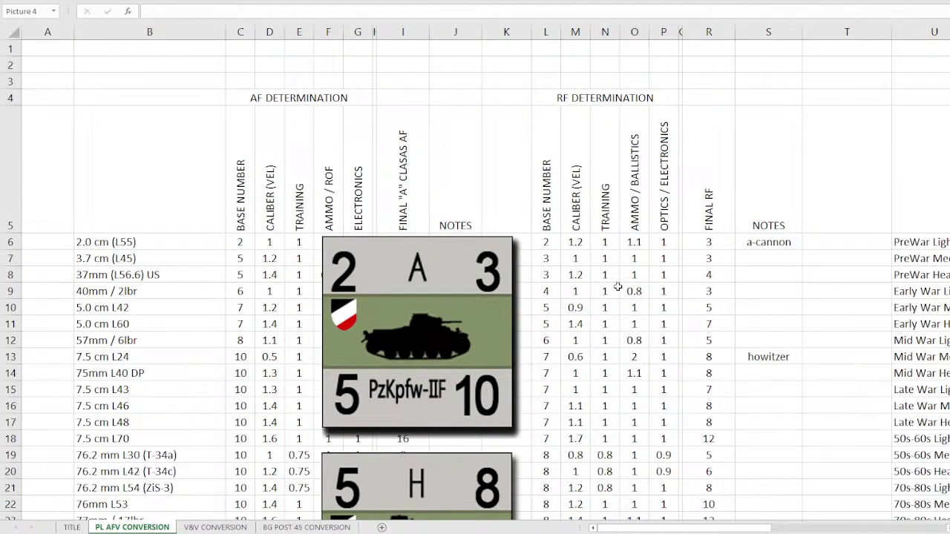
Inspect the RF Training and Ammo / Ballistics headings, plus the ammo modifiers of the 40mm / 2lbr and 57mm / 6lbr
click(607, 229)
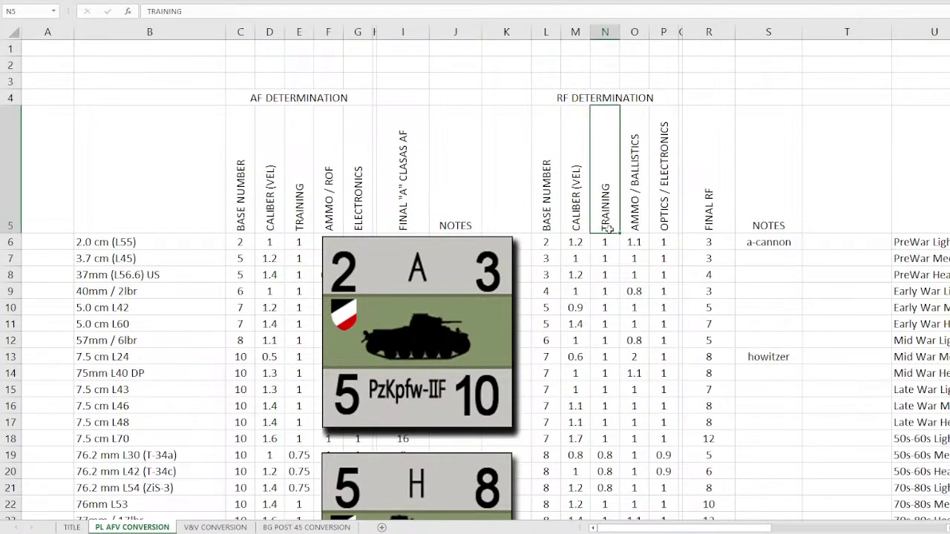
click(631, 215)
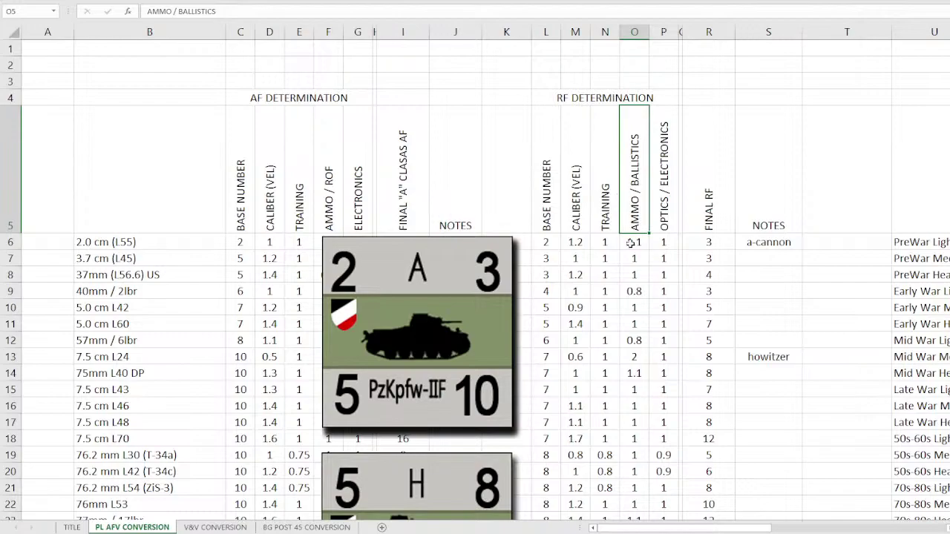
click(636, 292)
click(639, 340)
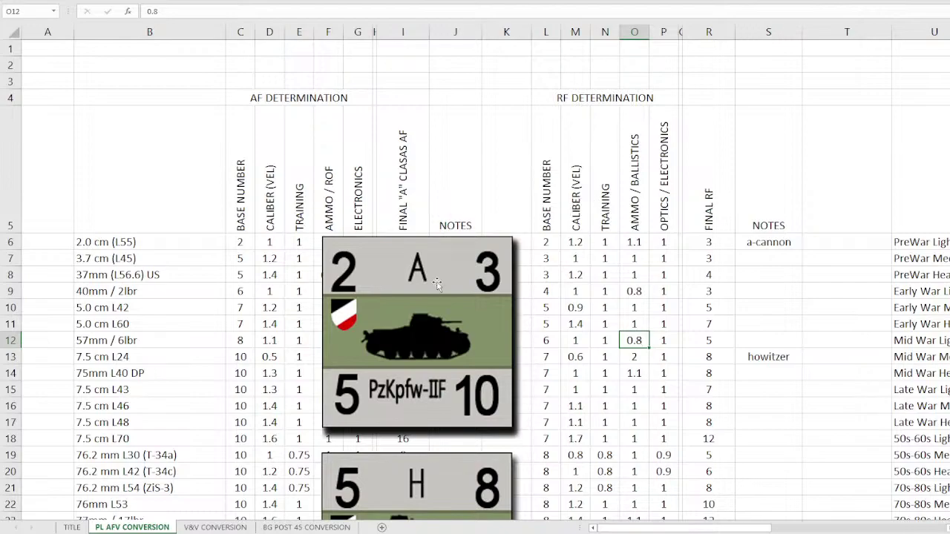
Shift the PzKpfw-IIF and PzKpfw IVD counters over so both start at the AF Caliber (Vel) column
drag(424, 308, 357, 306)
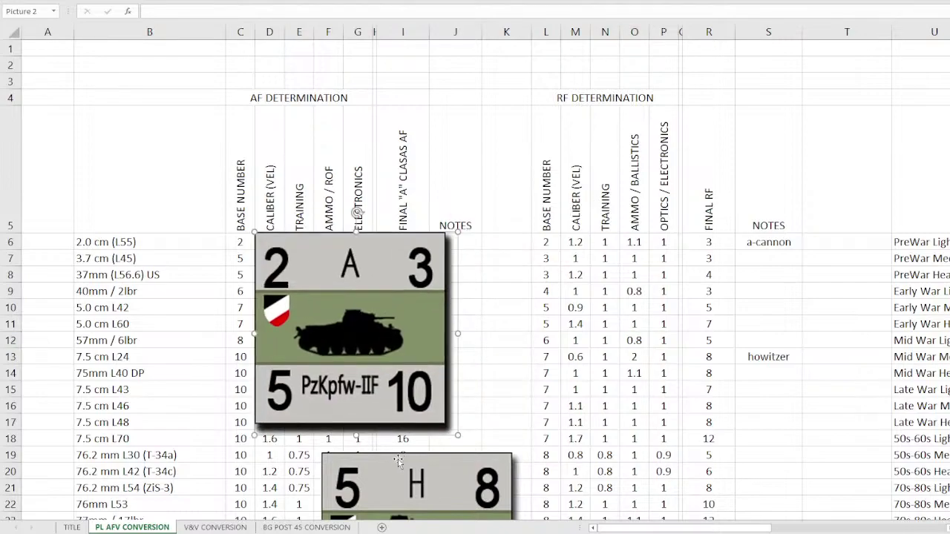
drag(395, 465, 330, 446)
click(681, 356)
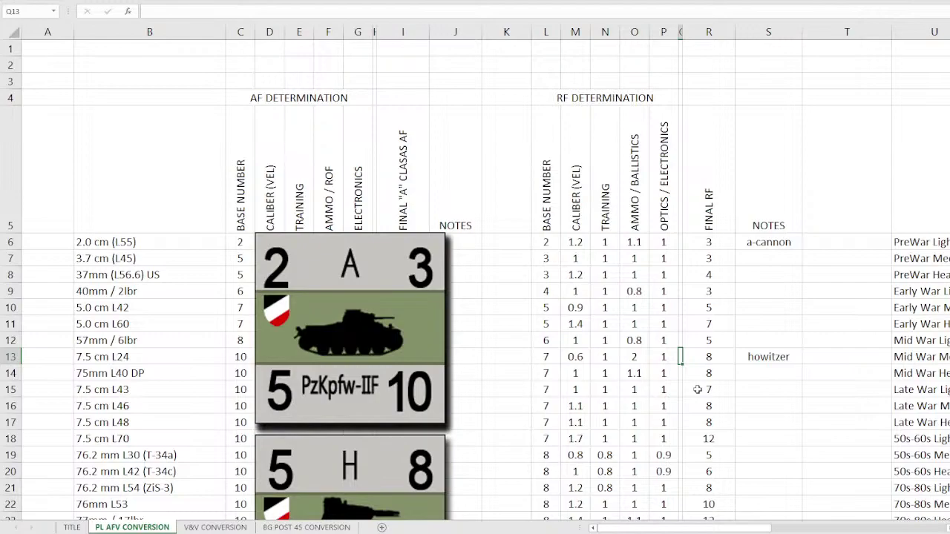
Examine the RF Optics / Electronics modifiers down the gun list, highlighting them from the 2.0 cm (L55) to the 76.2 mm L42
scroll(612, 304, down, 1)
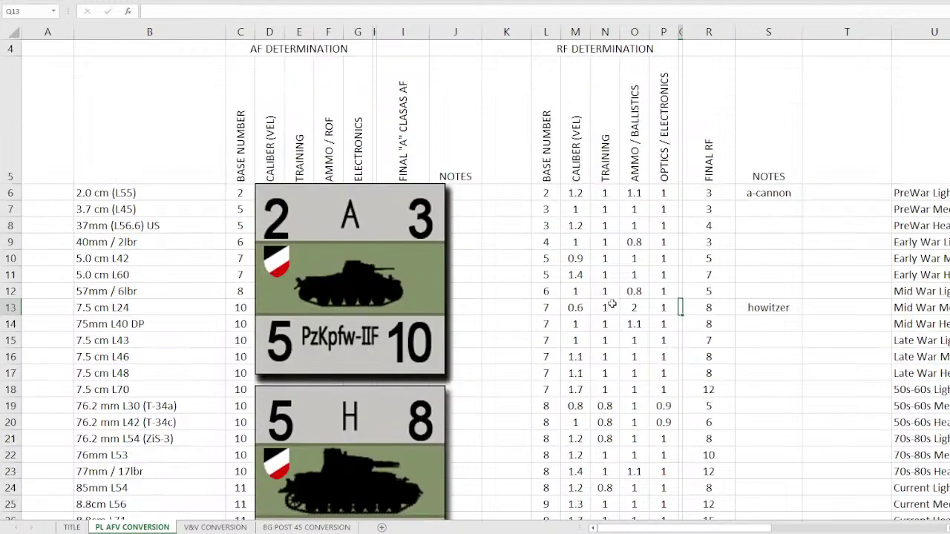
scroll(611, 305, down, 3)
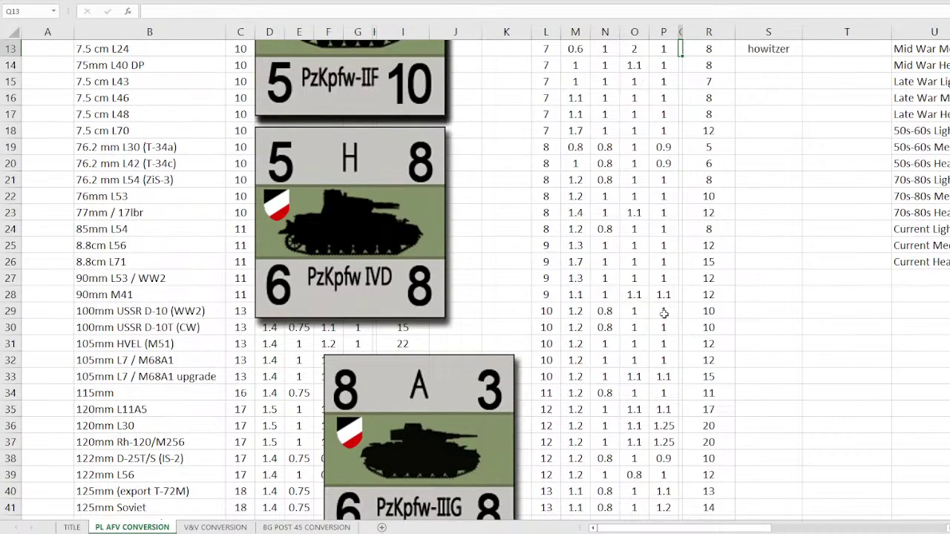
scroll(663, 313, up, 4)
click(661, 242)
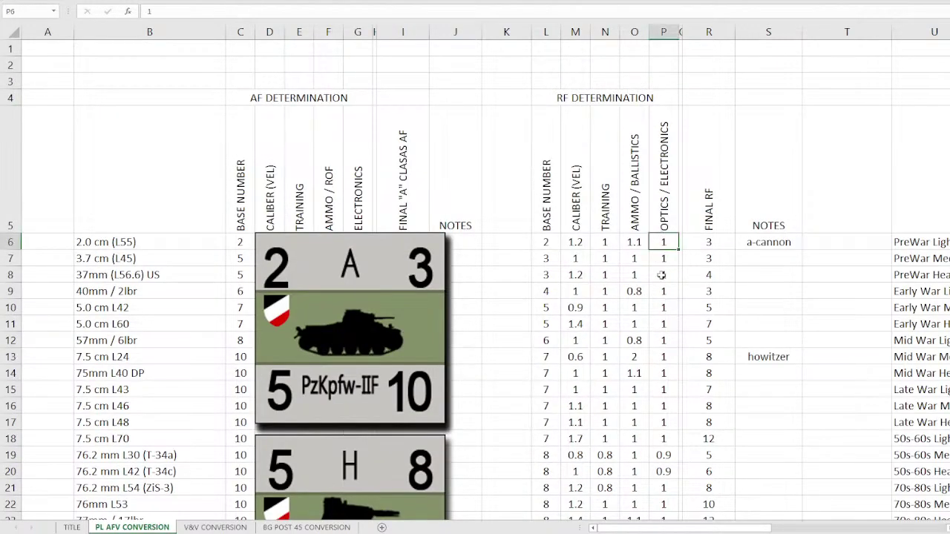
drag(661, 275, 656, 471)
scroll(581, 264, down, 2)
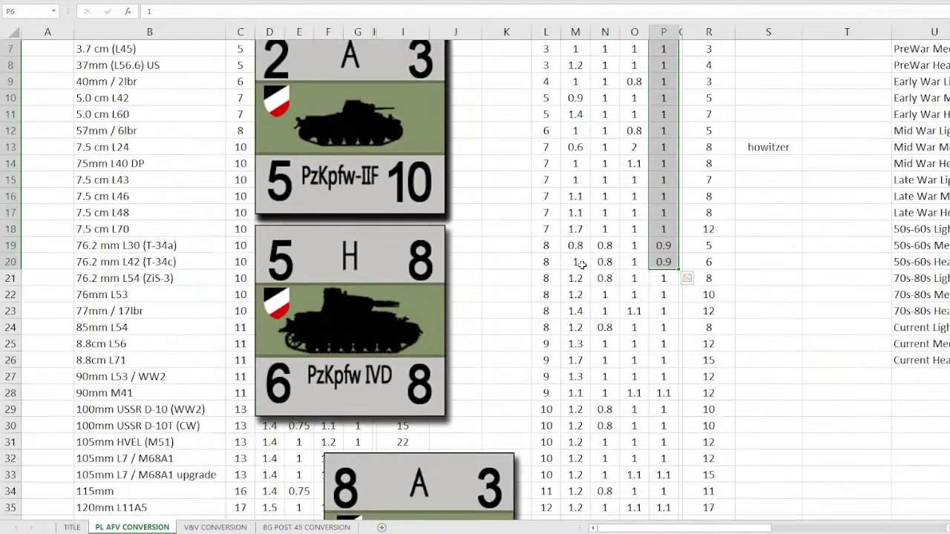
scroll(636, 230, down, 1)
click(636, 230)
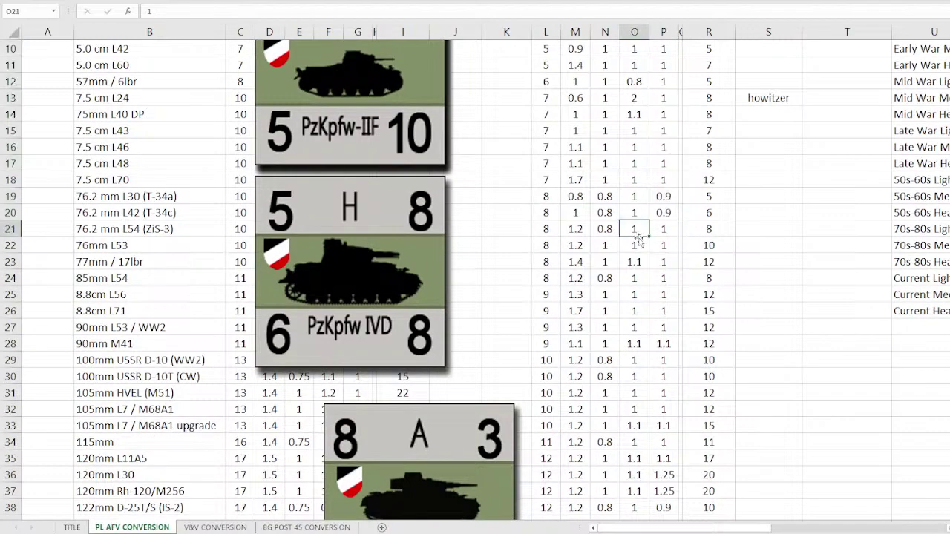
scroll(644, 253, down, 1)
scroll(644, 253, down, 1)
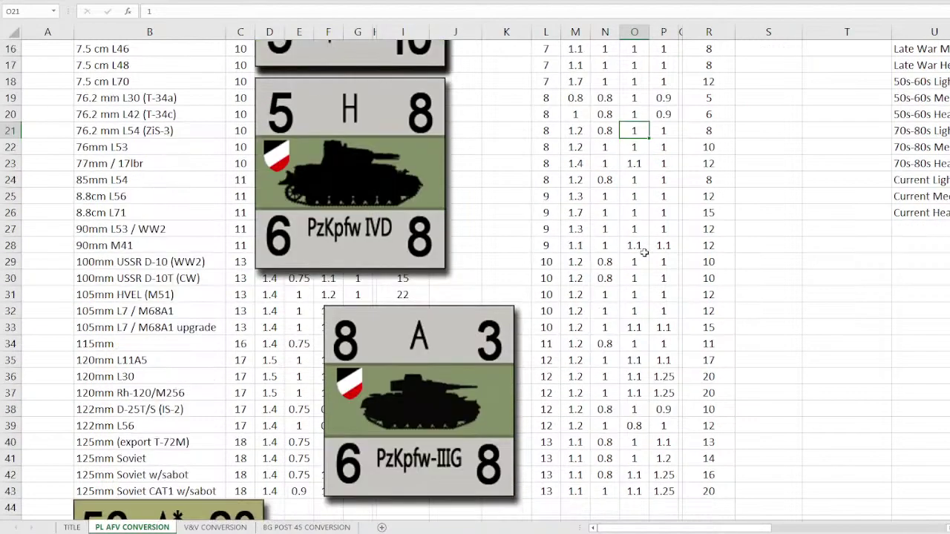
scroll(643, 253, up, 2)
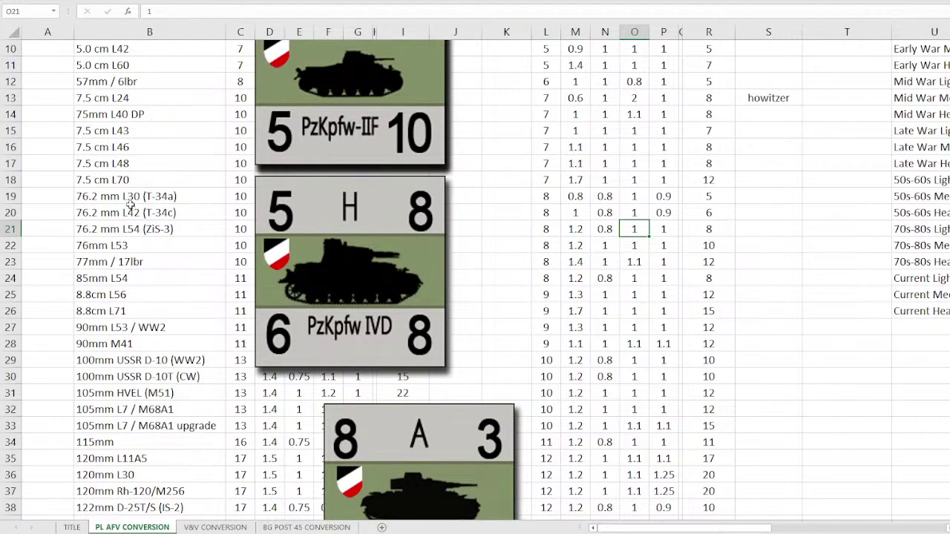
Highlight the two T-34 gun rows and check their RF optics modifiers, as well as that of the 90mm M41
drag(131, 197, 655, 212)
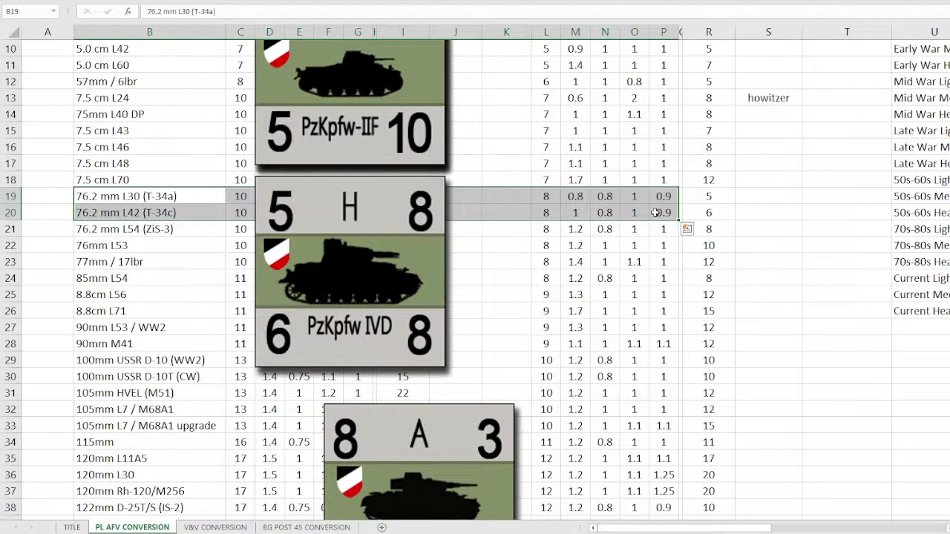
click(665, 194)
click(666, 212)
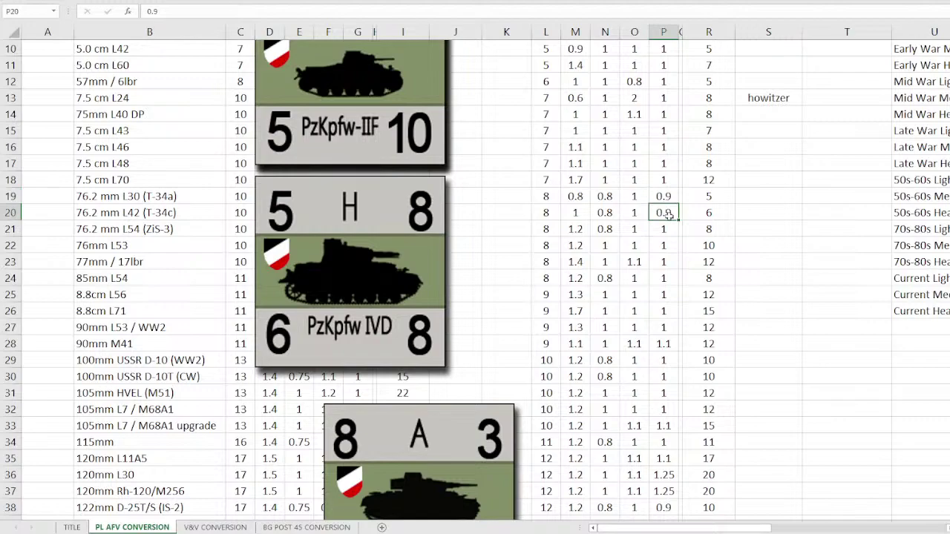
scroll(676, 339, down, 1)
click(668, 293)
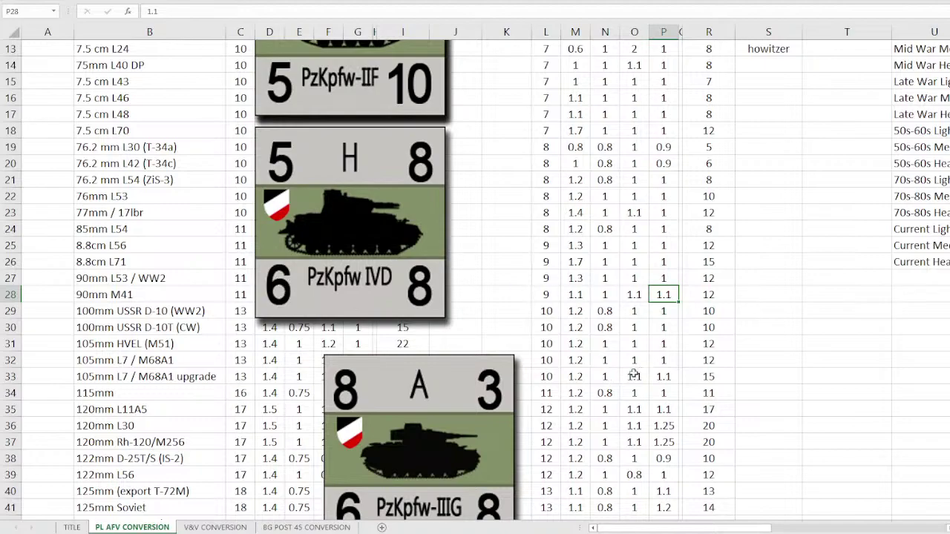
Review the RF optics modifiers from the 105mm L7 / M68A1 upgrade to the 122mm L56, and single out the 122mm D-25T/S (IS-2) row
drag(663, 376, 662, 475)
scroll(659, 471, down, 2)
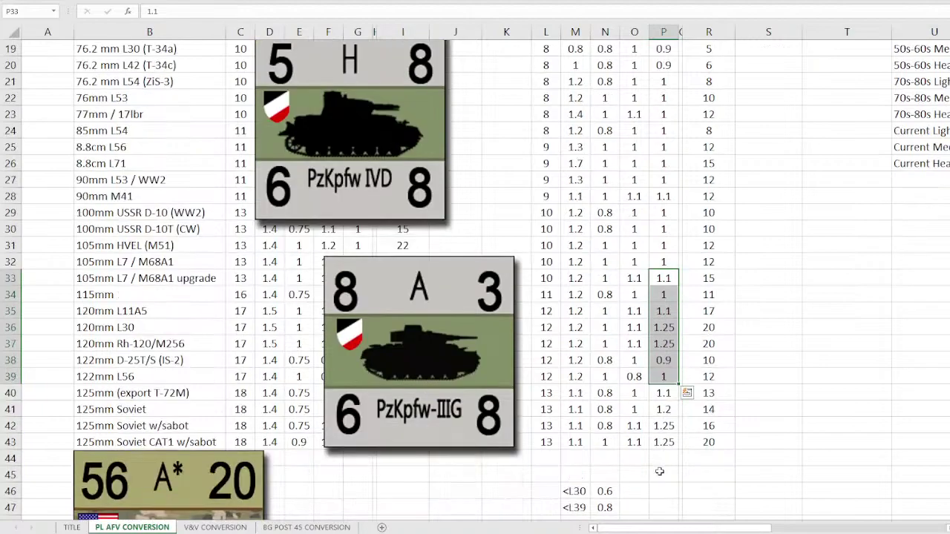
click(657, 422)
click(661, 362)
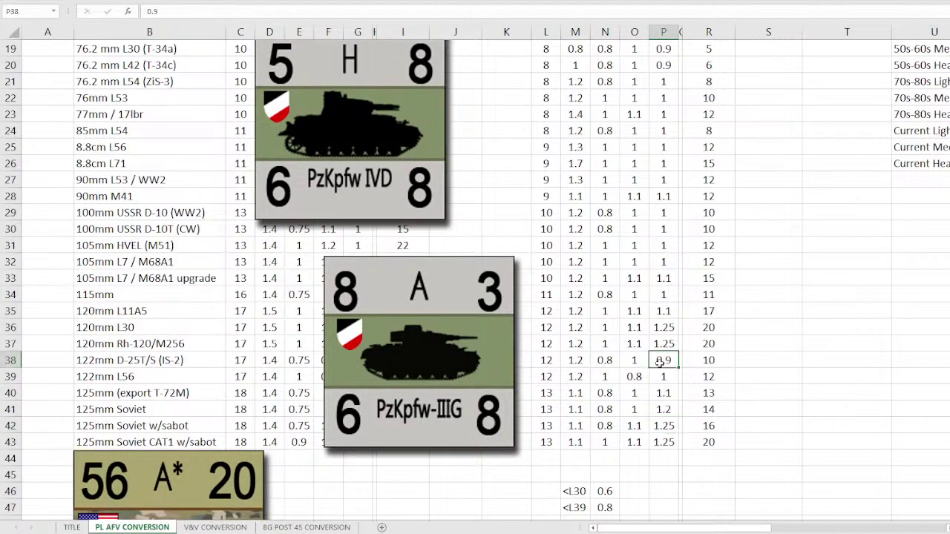
click(10, 361)
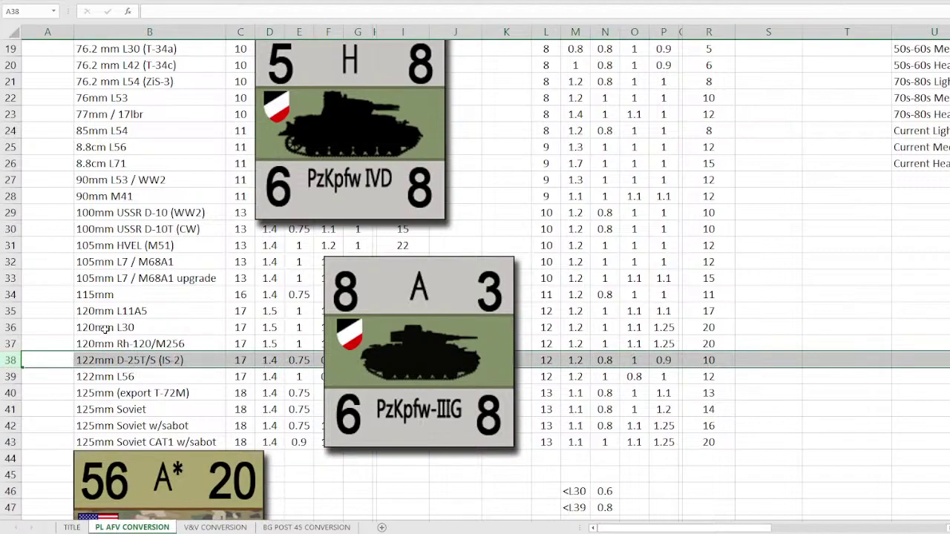
Correct the gun name 122mm L56 to 128mm L56
click(82, 376)
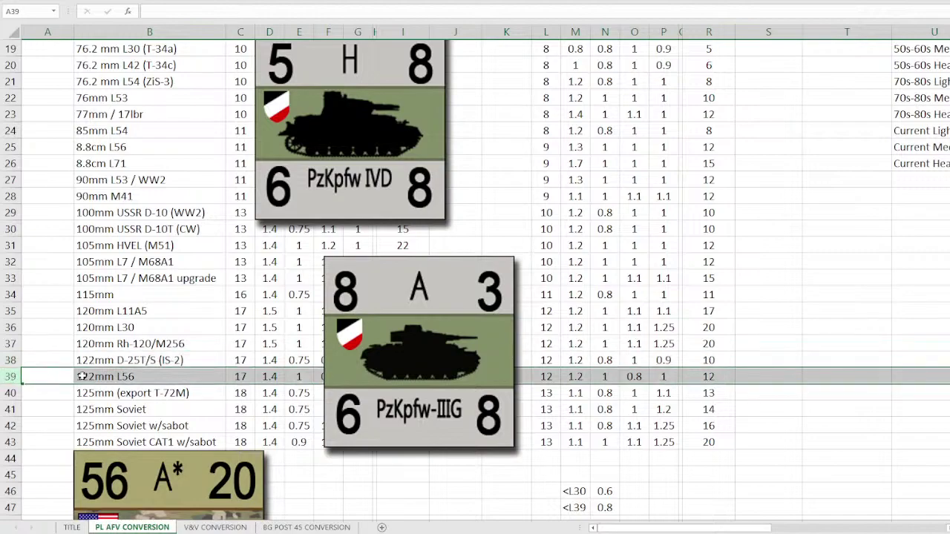
double_click(83, 376)
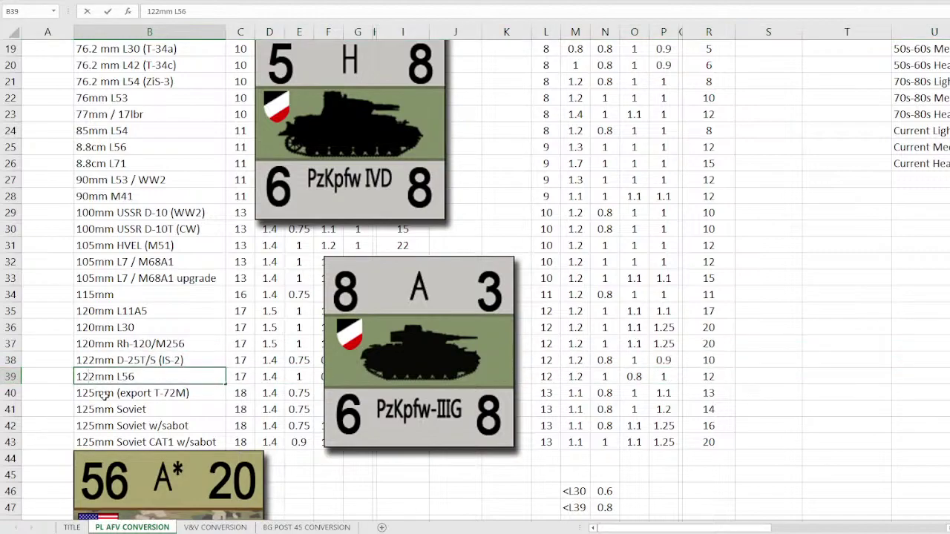
key(Delete)
text(8)
click(103, 395)
click(113, 347)
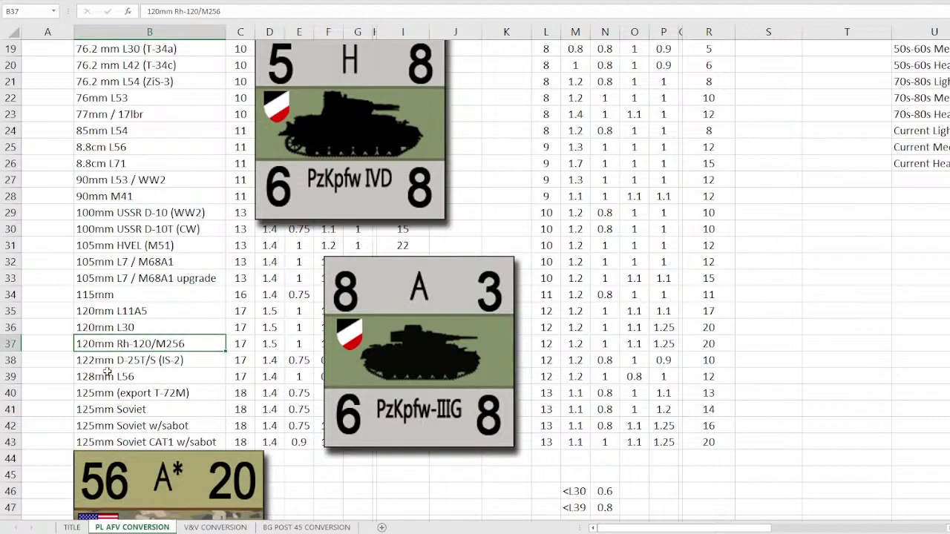
click(107, 372)
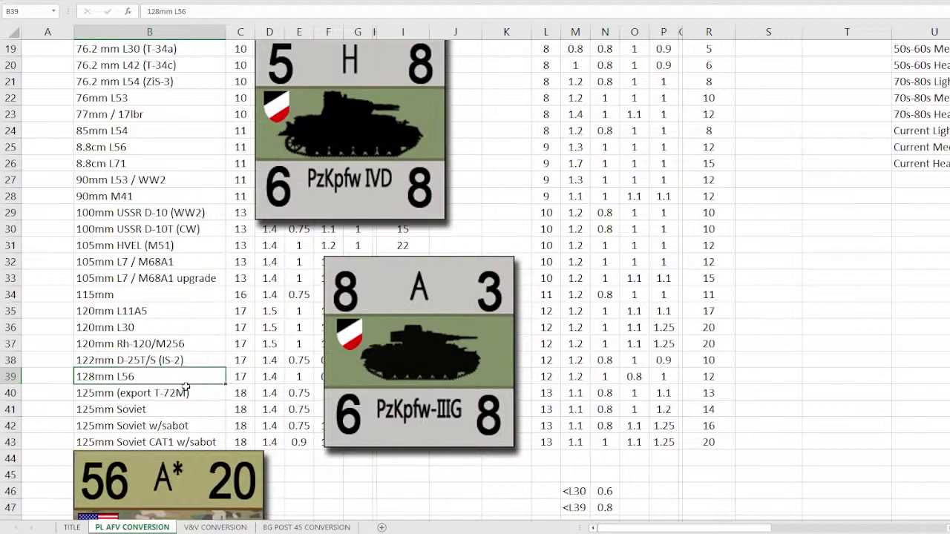
Check the 115mm gun's Final RF formula and highlight the RF base numbers from the 77mm / 17lbr to the 105mm L7 / M68A1
click(93, 392)
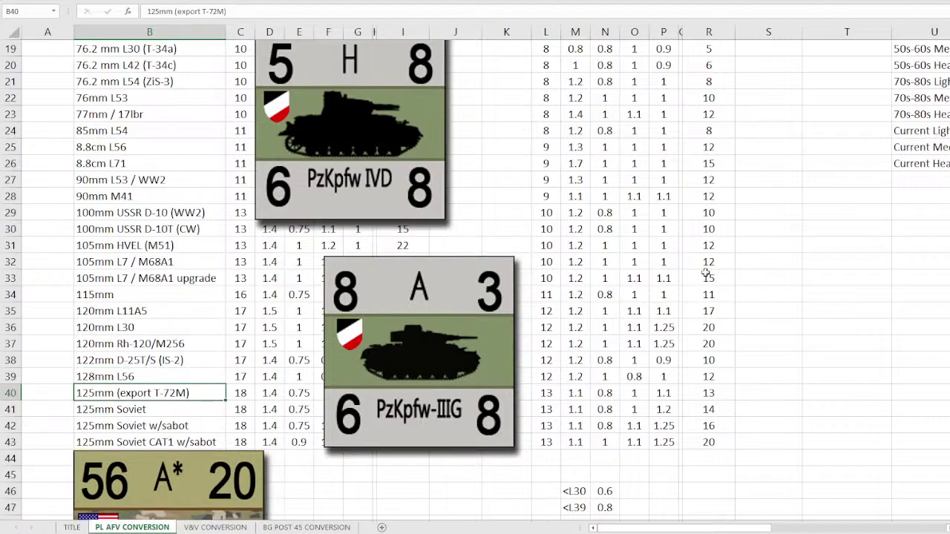
click(703, 296)
scroll(716, 358, up, 6)
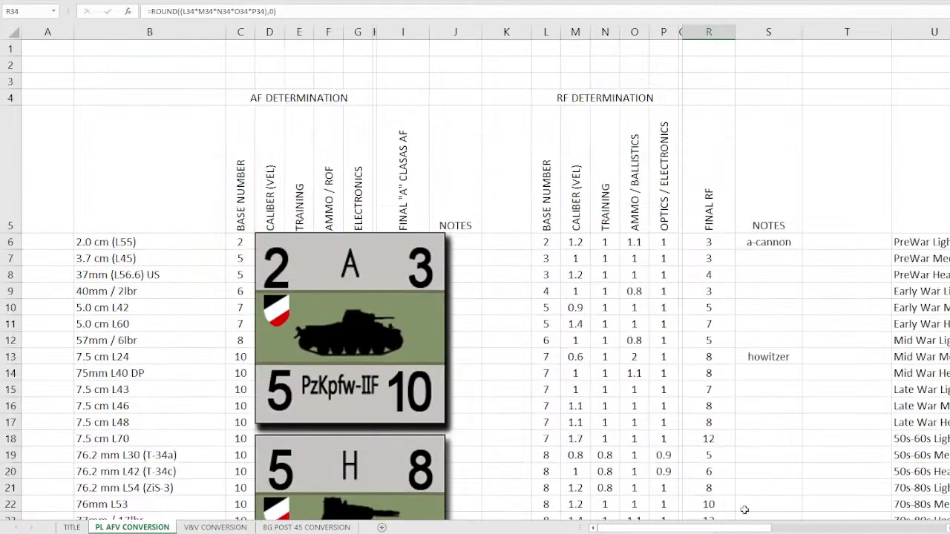
drag(731, 529, 731, 530)
scroll(572, 271, down, 7)
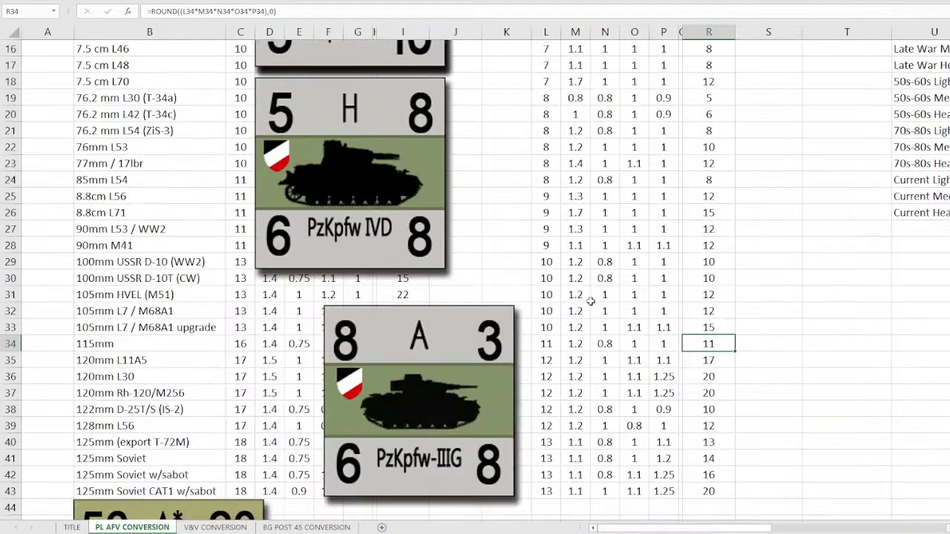
drag(545, 65, 548, 207)
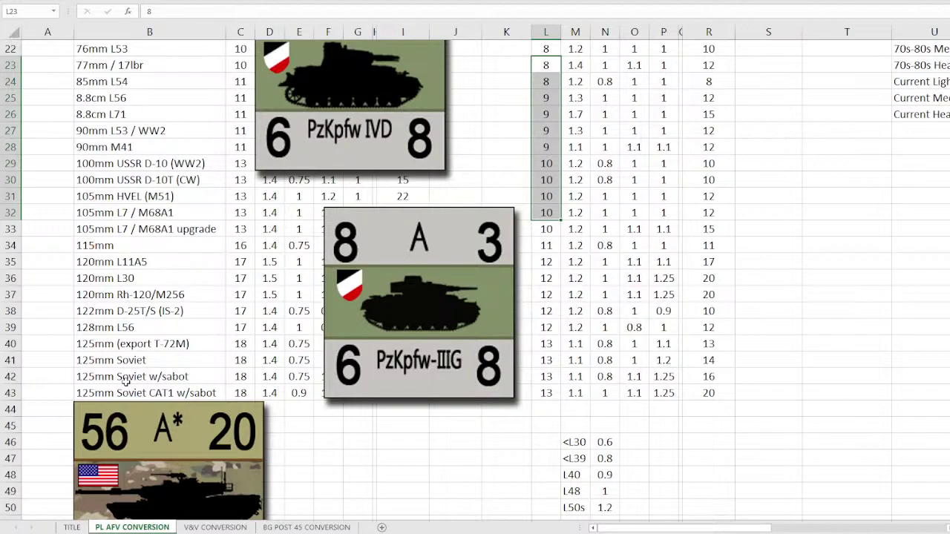
Highlight the RF modifiers from the 2.0 cm (L55) to the 76mm L53, and the Final RF values from the 75mm L40 DP to the 105mm HVEL (M51)
scroll(415, 274, up, 7)
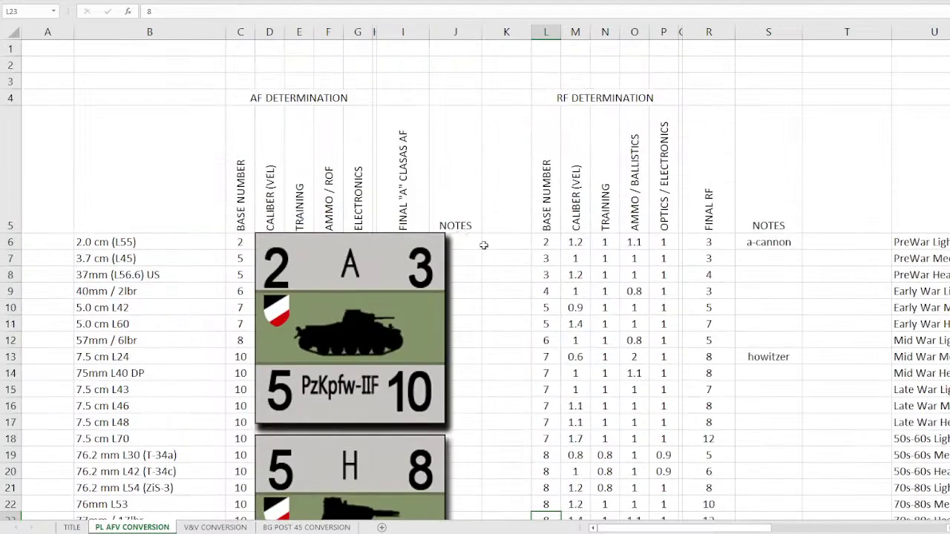
drag(570, 245, 663, 505)
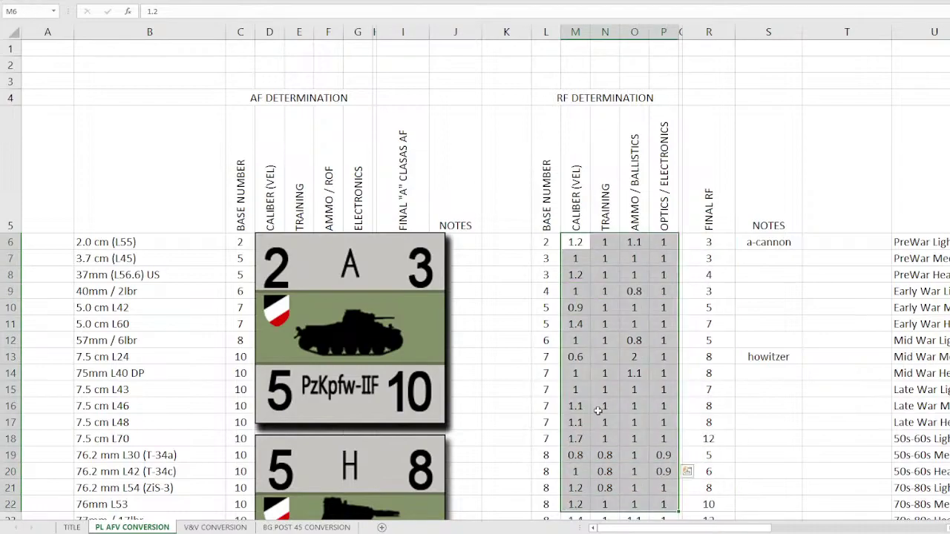
scroll(597, 411, down, 4)
drag(708, 66, 705, 346)
scroll(700, 335, up, 2)
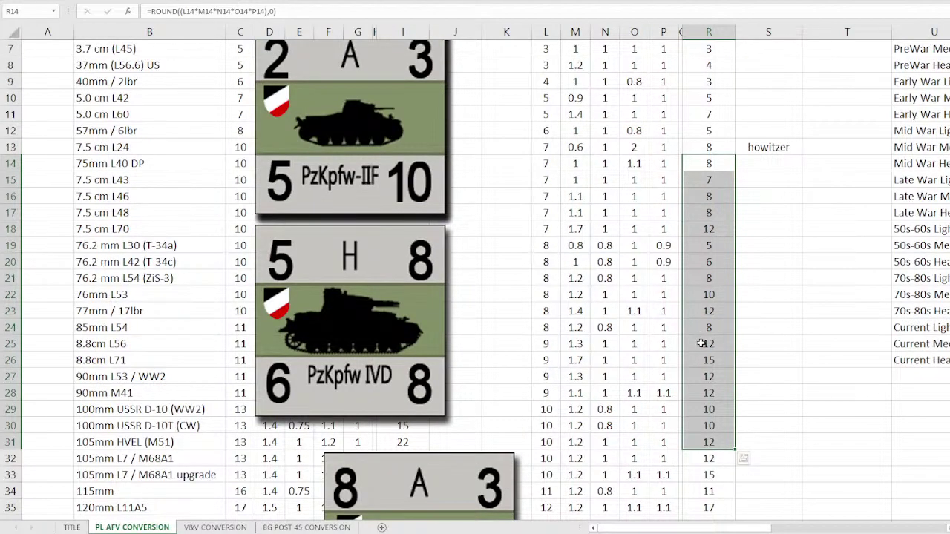
scroll(700, 344, up, 2)
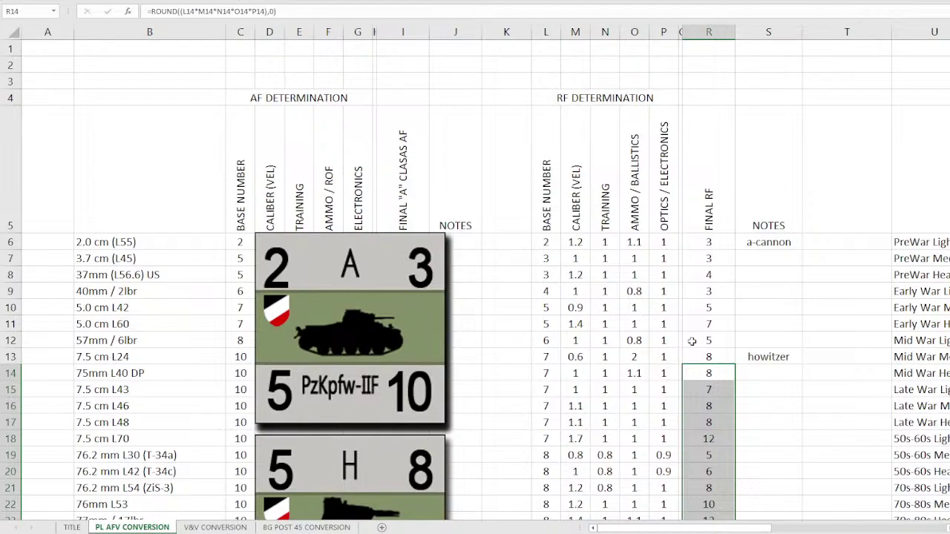
Highlight the Final RF values from the 2.0 cm (L55) to the 8.8cm L56
click(602, 306)
scroll(607, 307, down, 1)
drag(713, 190, 689, 445)
scroll(688, 445, down, 1)
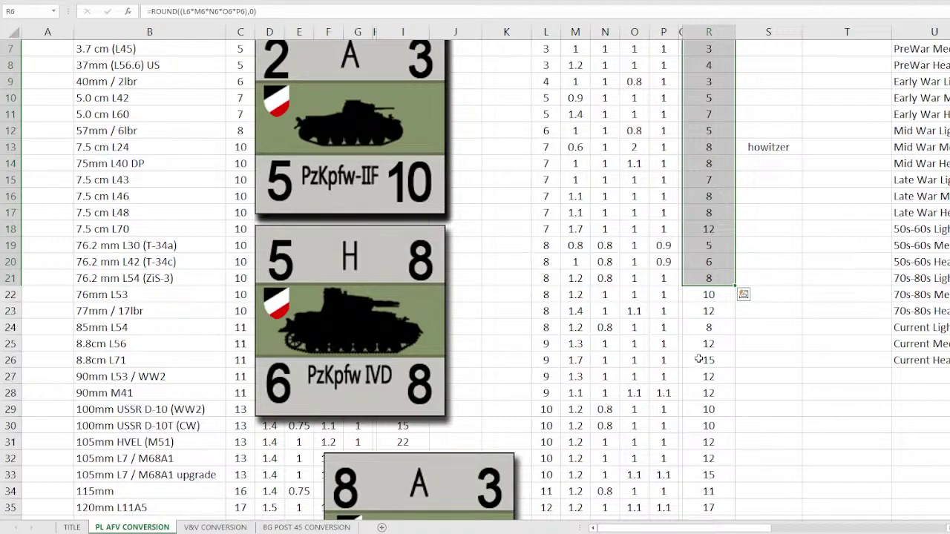
drag(697, 343, 663, 37)
drag(703, 153, 707, 196)
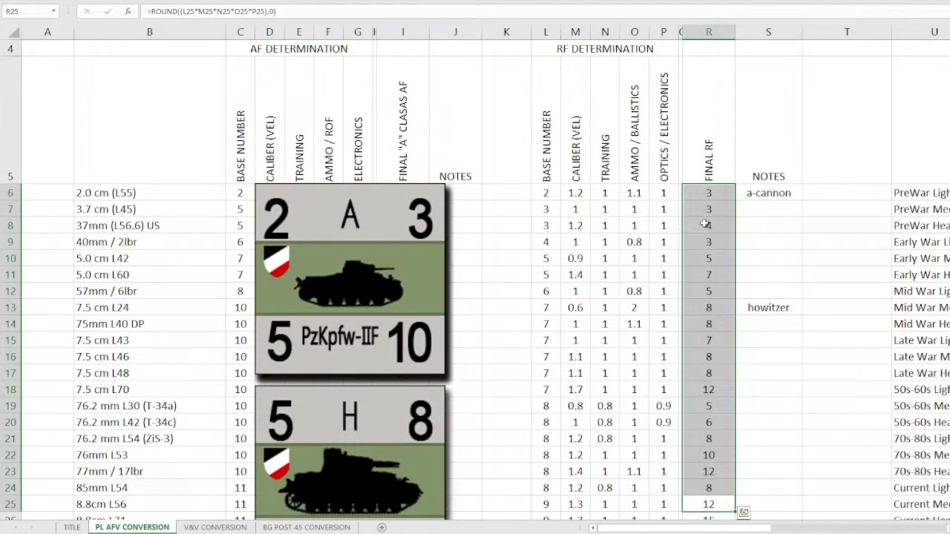
scroll(704, 229, down, 1)
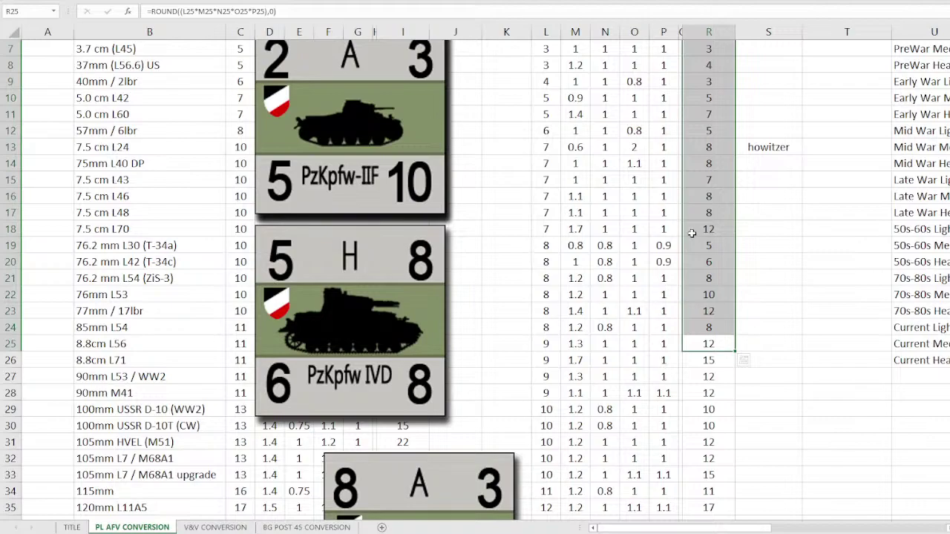
Check the Final RF formulas of the 128mm L56 and 120mm L30, and highlight the three 120mm gun rows
scroll(690, 234, down, 3)
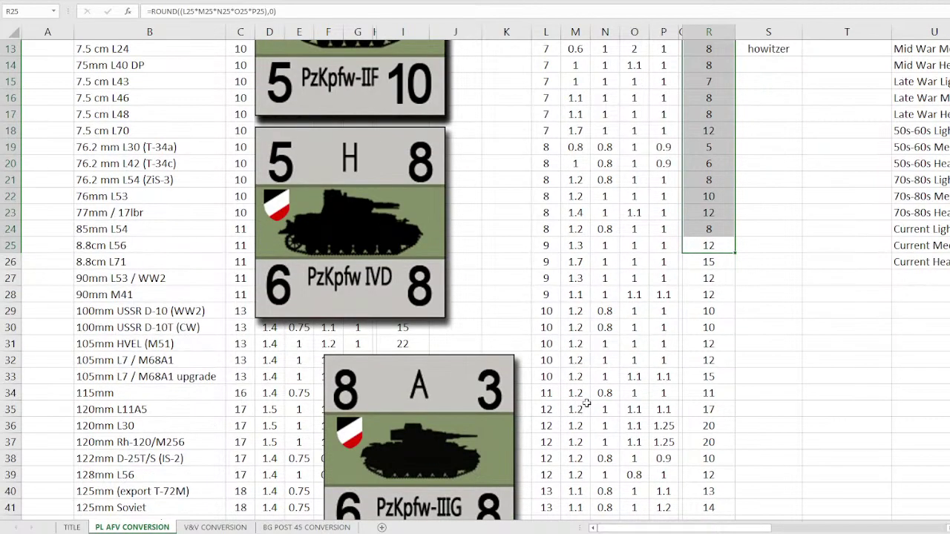
scroll(606, 397, down, 1)
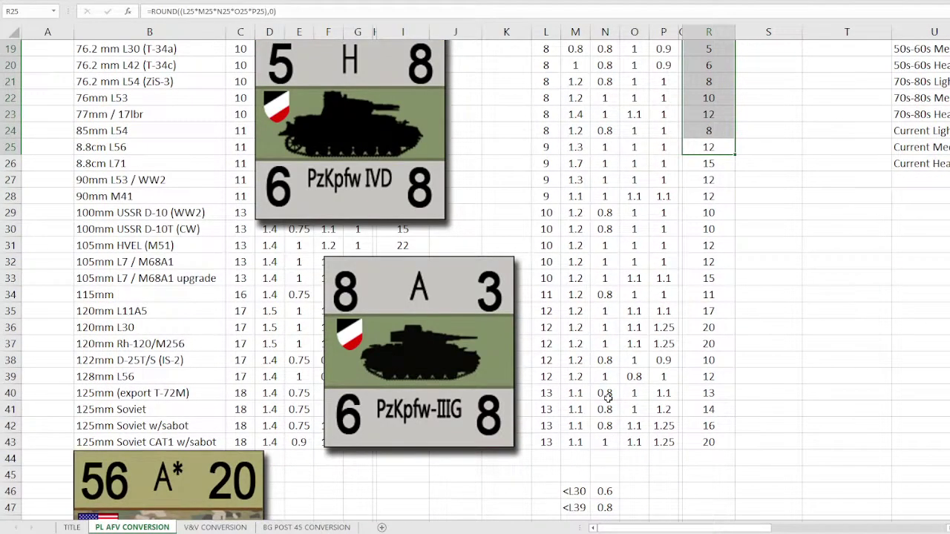
click(689, 371)
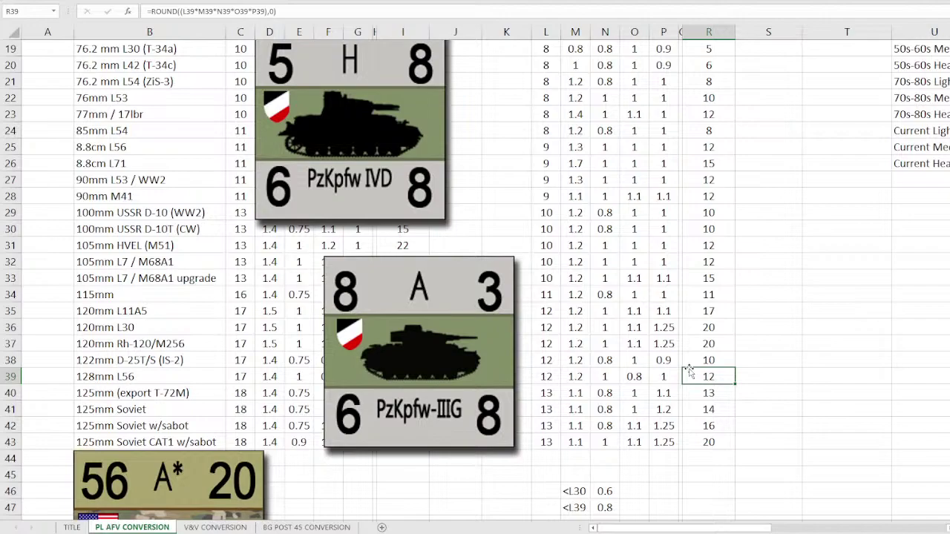
click(707, 327)
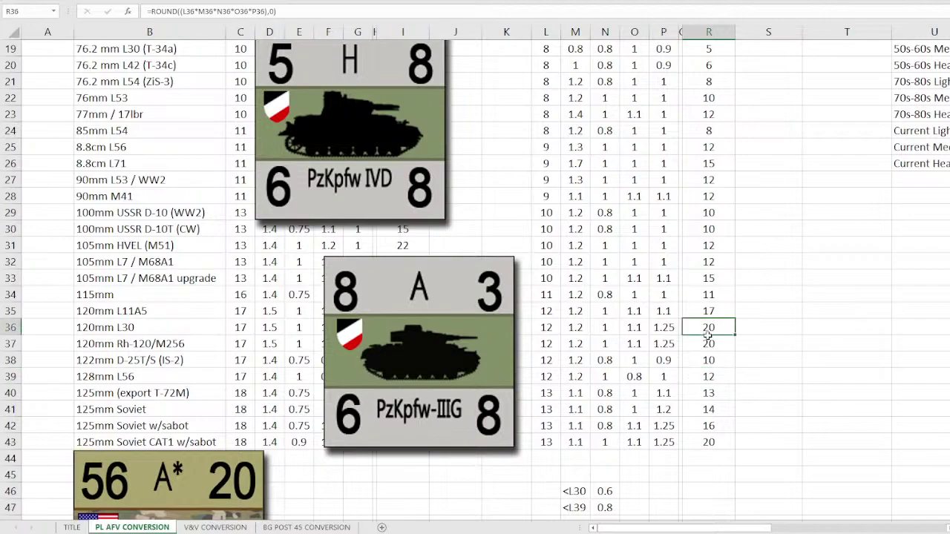
drag(708, 336, 139, 344)
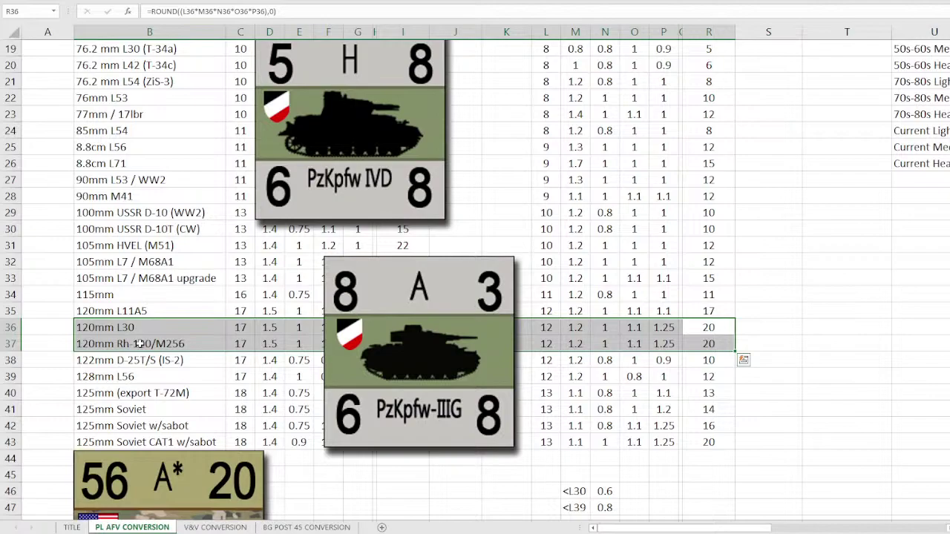
click(101, 311)
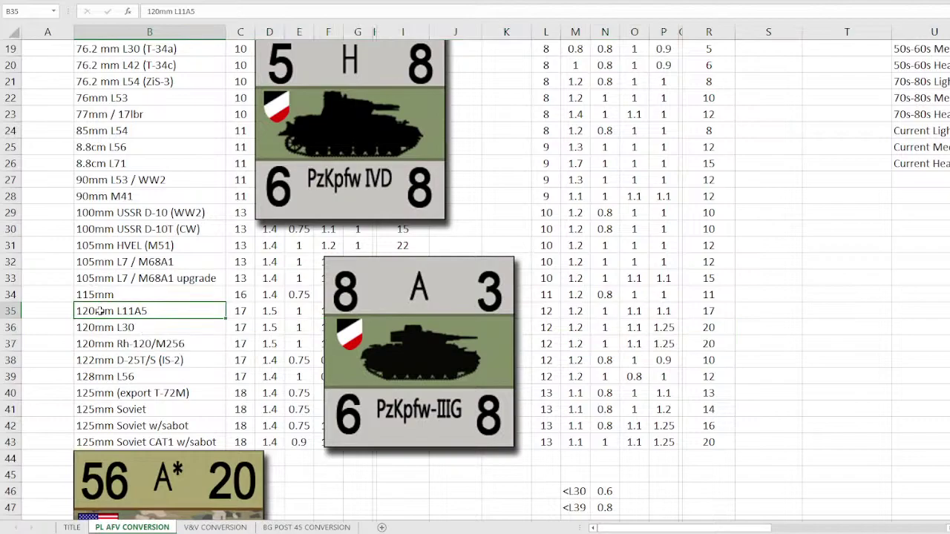
drag(100, 311, 704, 346)
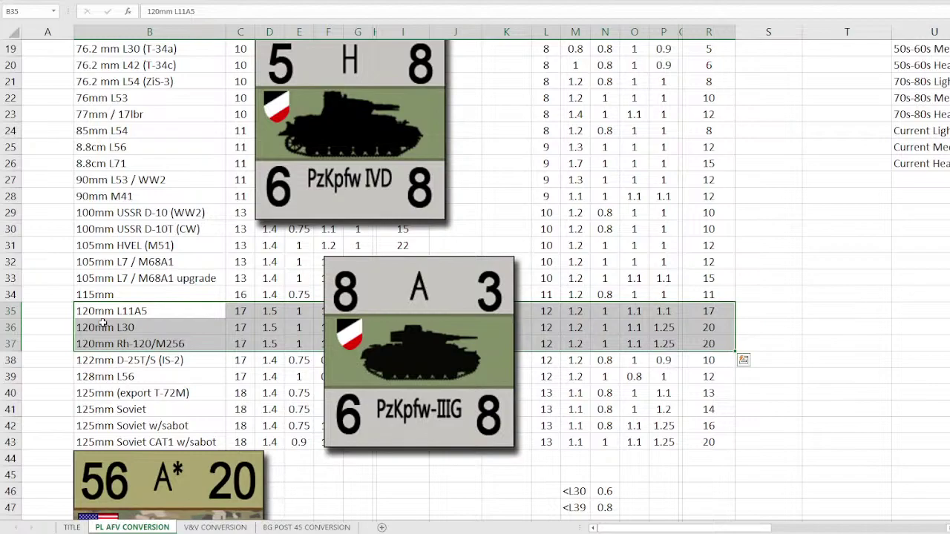
click(651, 272)
Delete the PzKpfw IVD and PzKpfw-IIIG counter pictures covering the AF table
scroll(630, 272, up, 6)
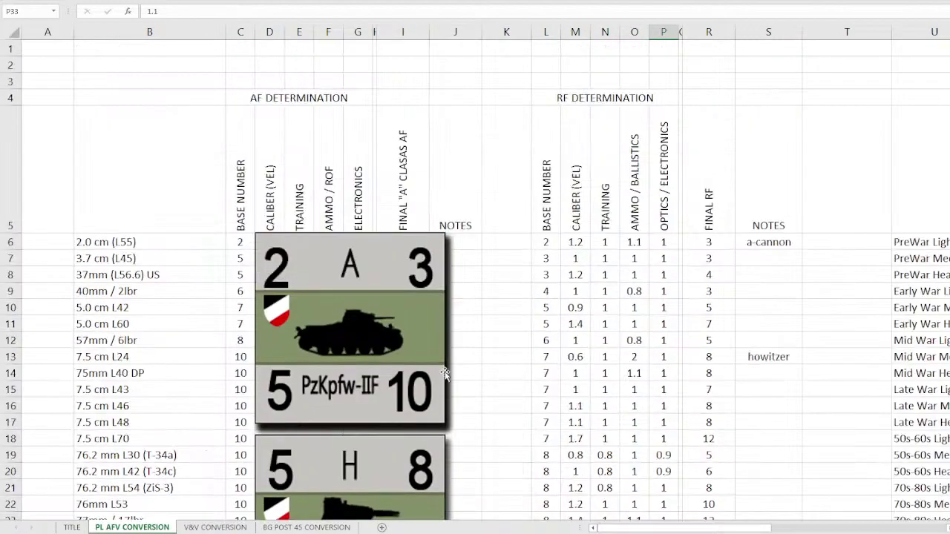
scroll(445, 373, down, 1)
click(364, 411)
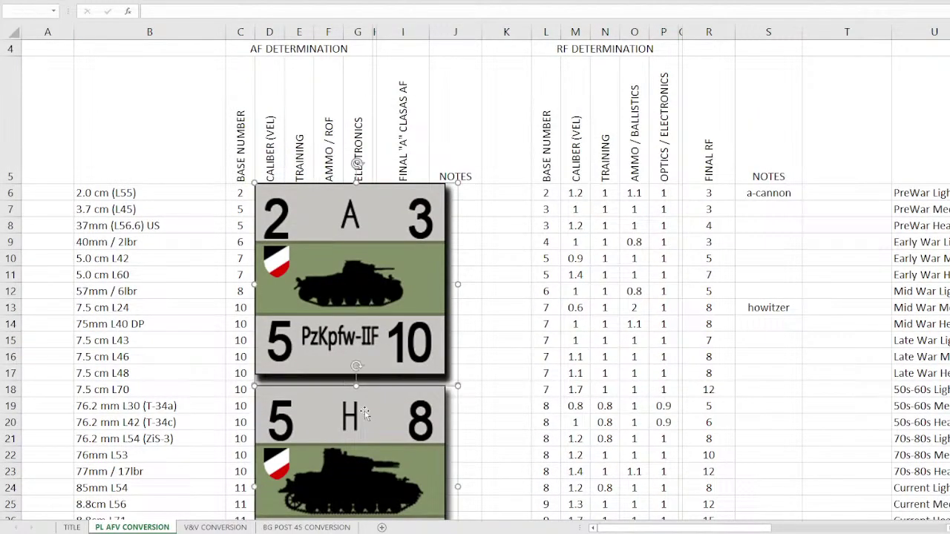
scroll(364, 410, down, 5)
scroll(483, 254, up, 3)
click(490, 234)
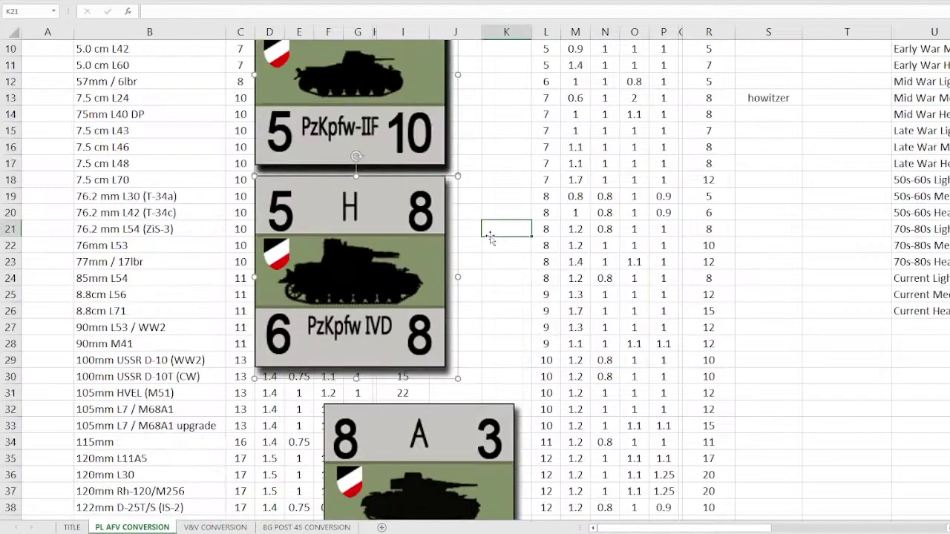
click(413, 254)
ctrl+click(429, 438)
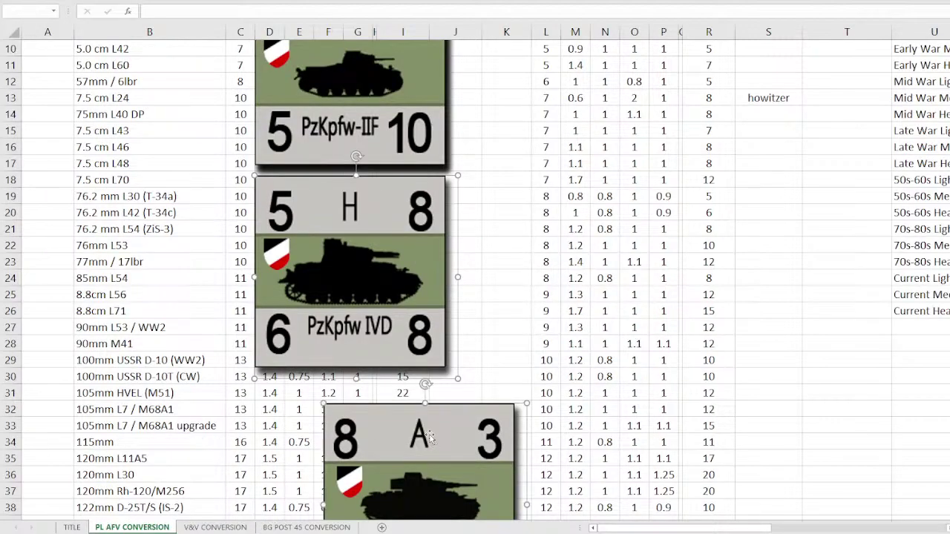
key(Delete)
Move the PzKpfw-IIF counter below the gun table, beside the M1A2C Abrams counter with a slight gap
drag(362, 126, 364, 386)
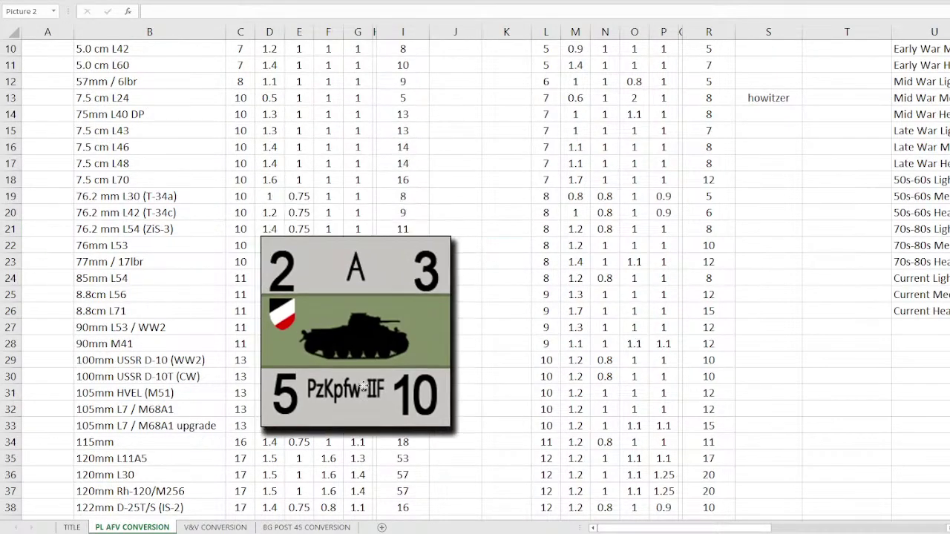
scroll(363, 386, down, 6)
drag(324, 115, 326, 417)
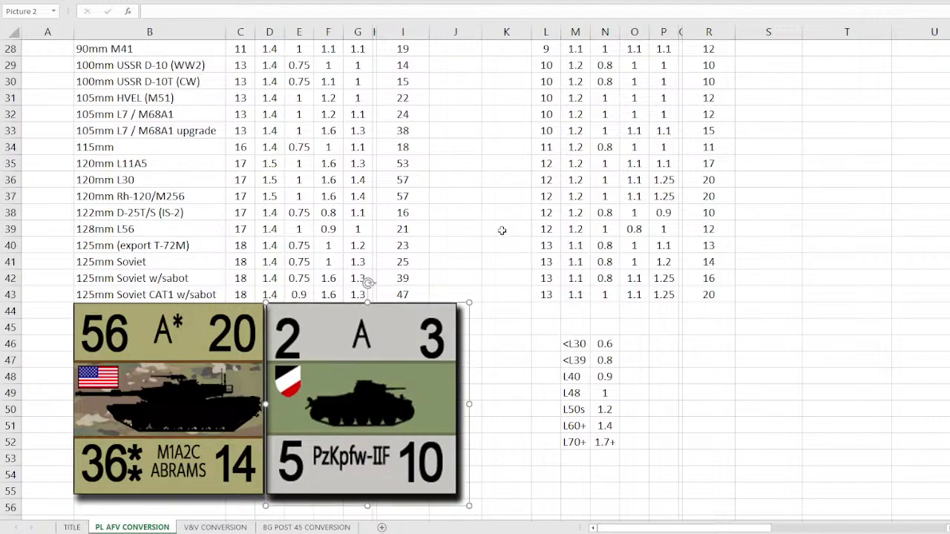
click(458, 225)
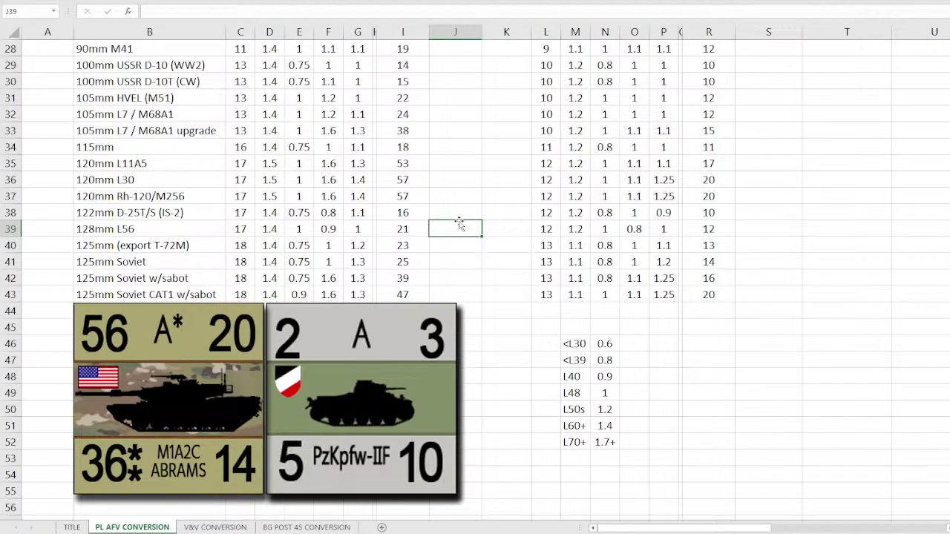
drag(393, 331, 398, 332)
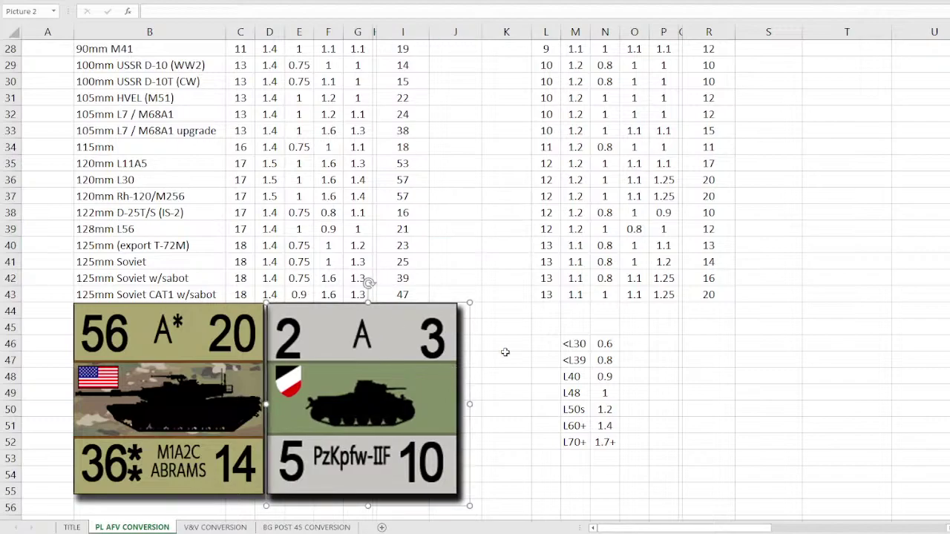
click(503, 256)
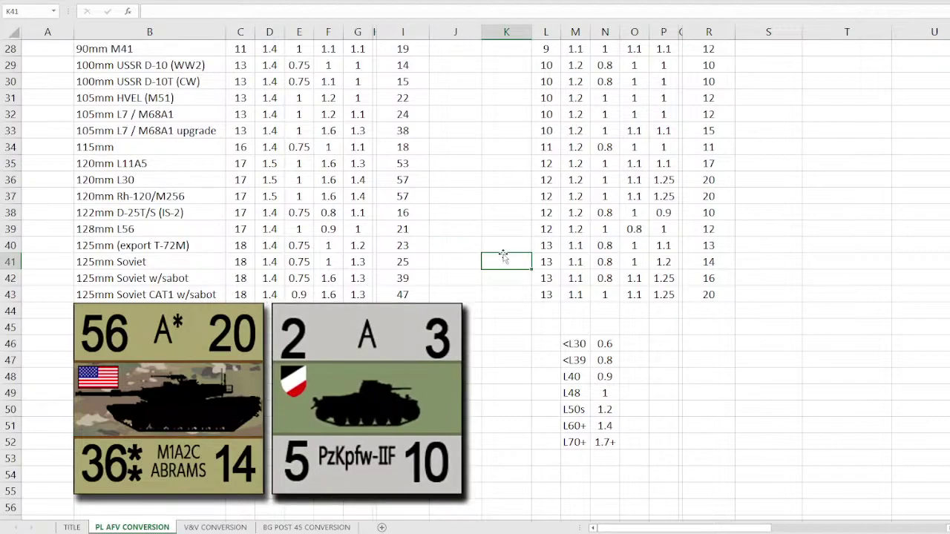
Highlight the RF Caliber (Vel) and Optics / Electronics columns together, from their headings to the 5.0 cm L42 row
scroll(508, 259, up, 2)
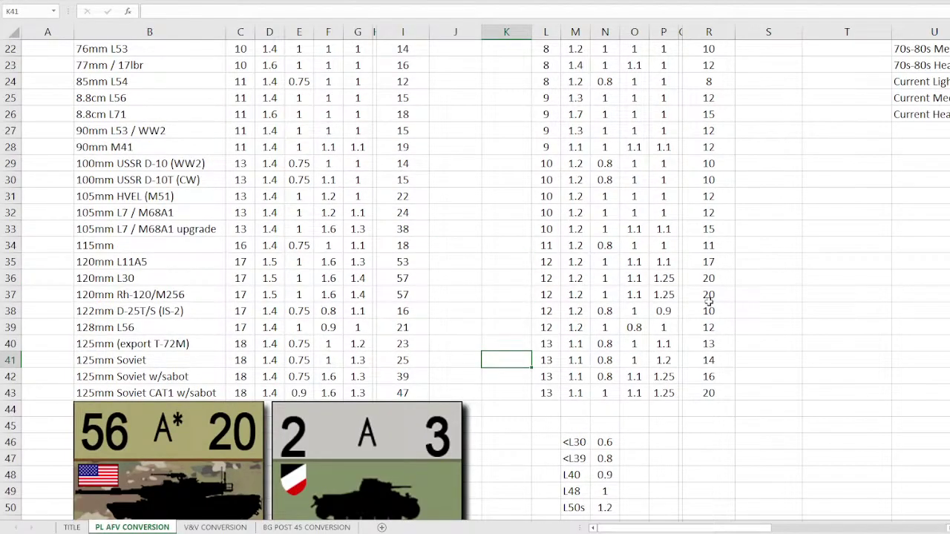
scroll(708, 300, up, 7)
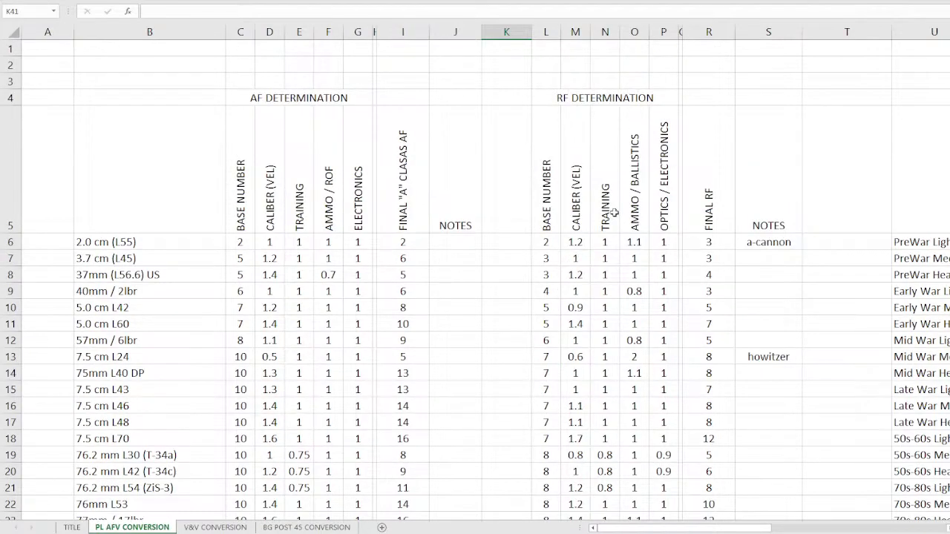
click(585, 210)
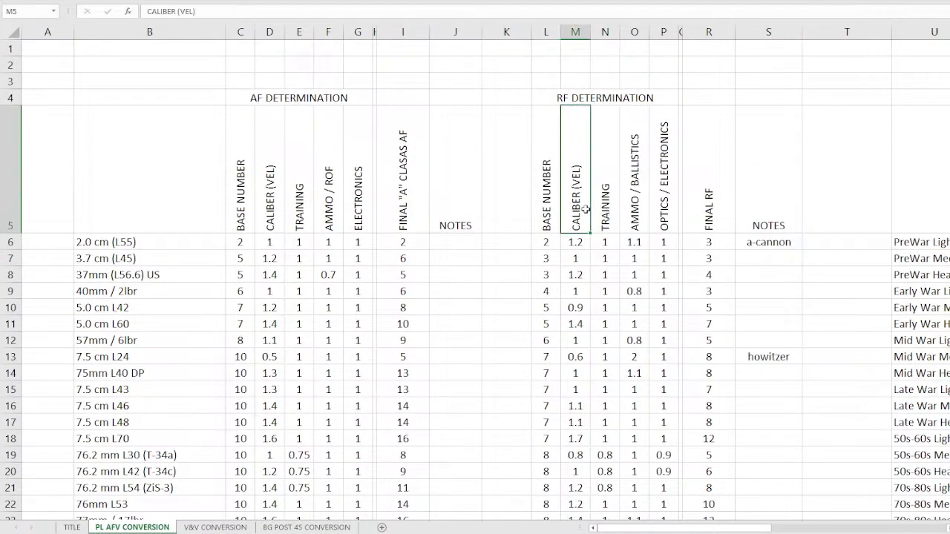
drag(586, 210, 579, 307)
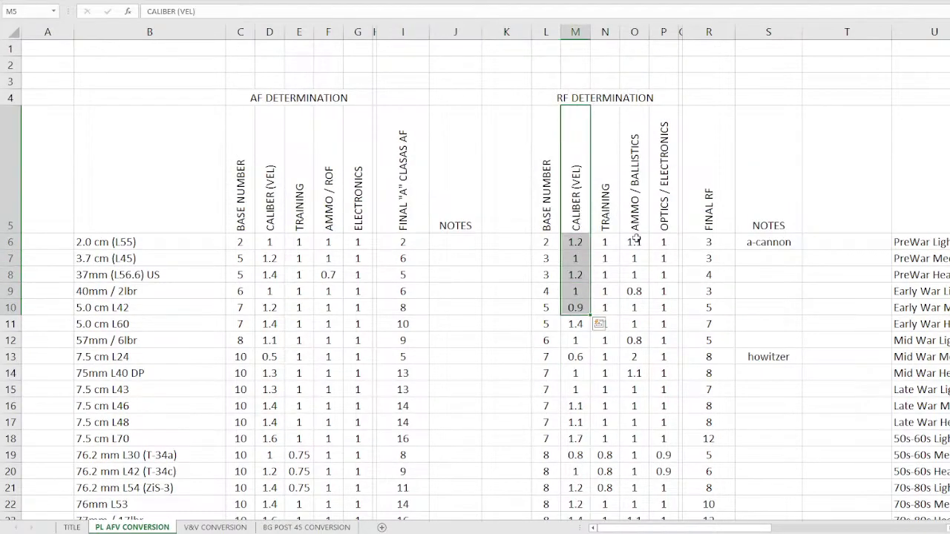
drag(662, 225, 662, 306)
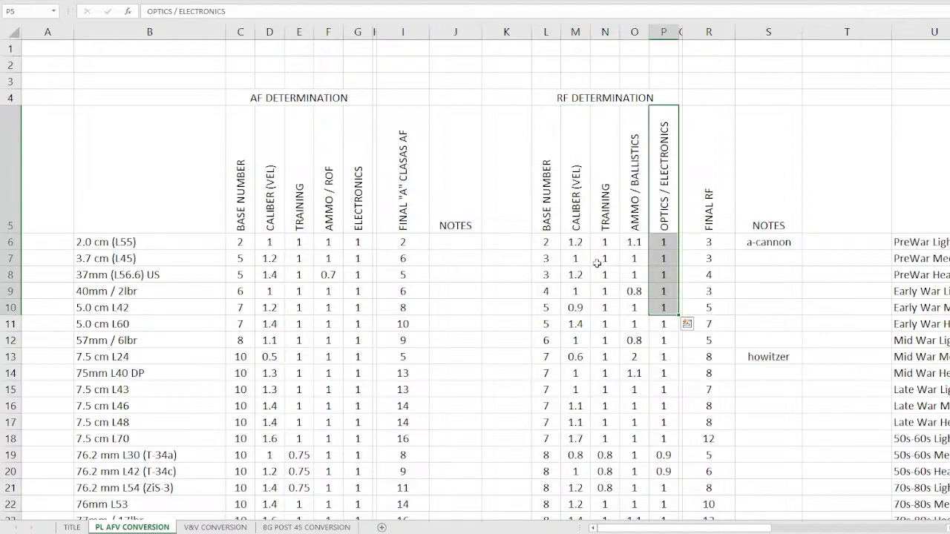
drag(581, 221, 578, 304)
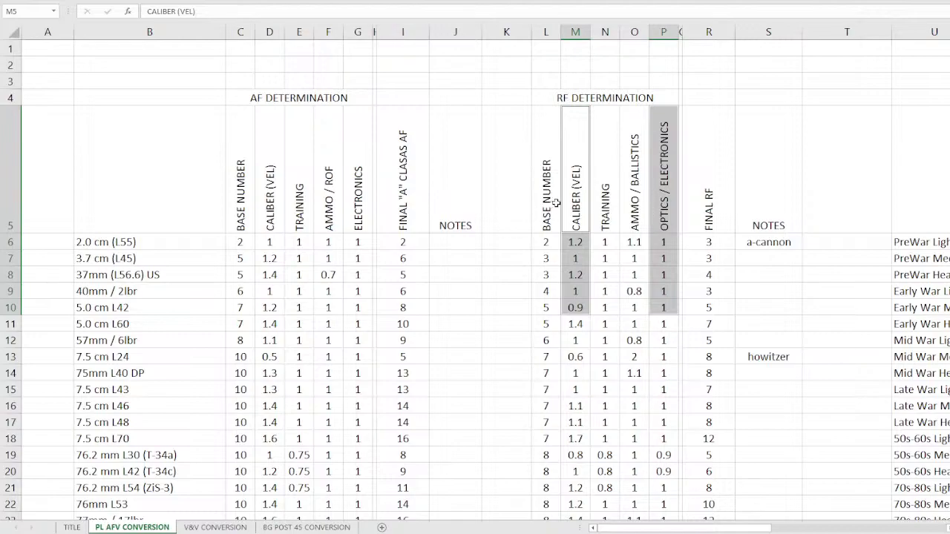
Highlight the RF caliber modifiers from the 2.0 cm (L55) to the 7.5 cm L70, and single out the Caliber (Vel) heading
click(578, 199)
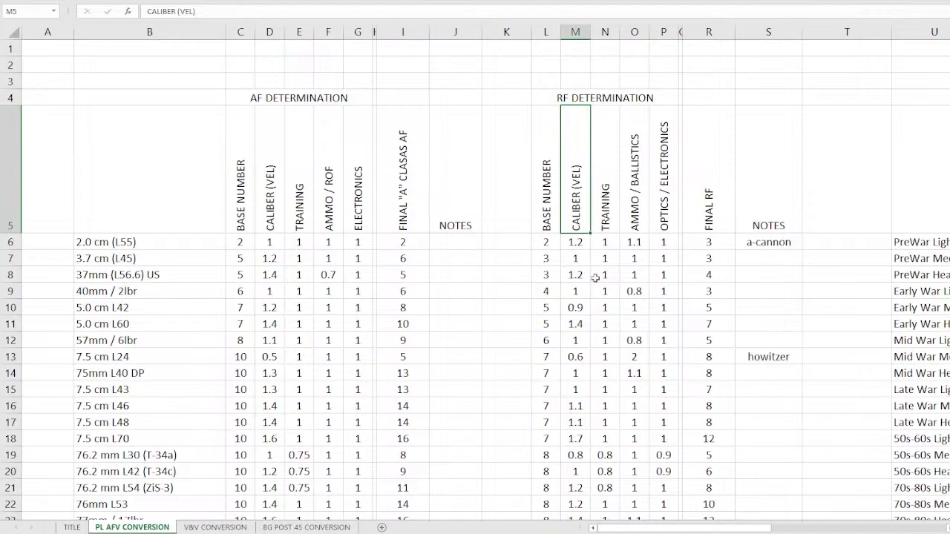
drag(575, 247, 581, 440)
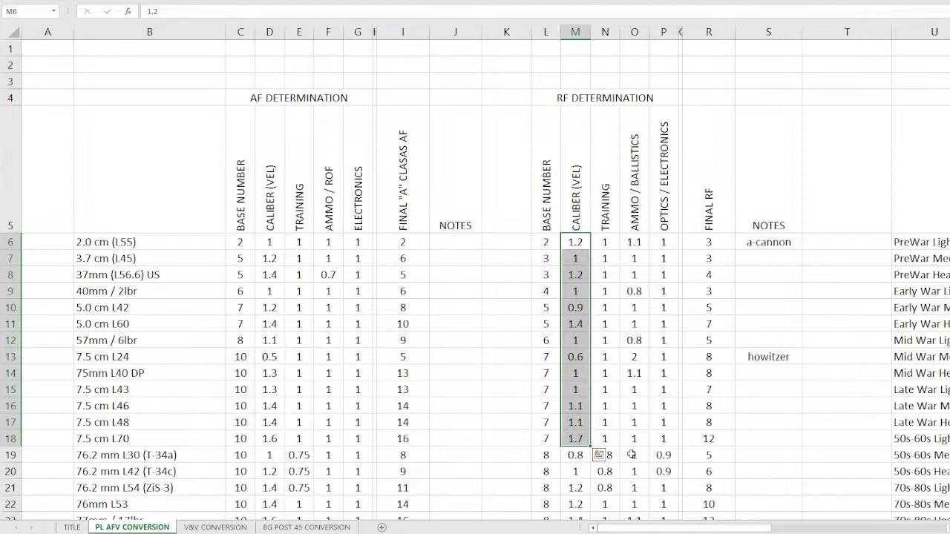
click(571, 197)
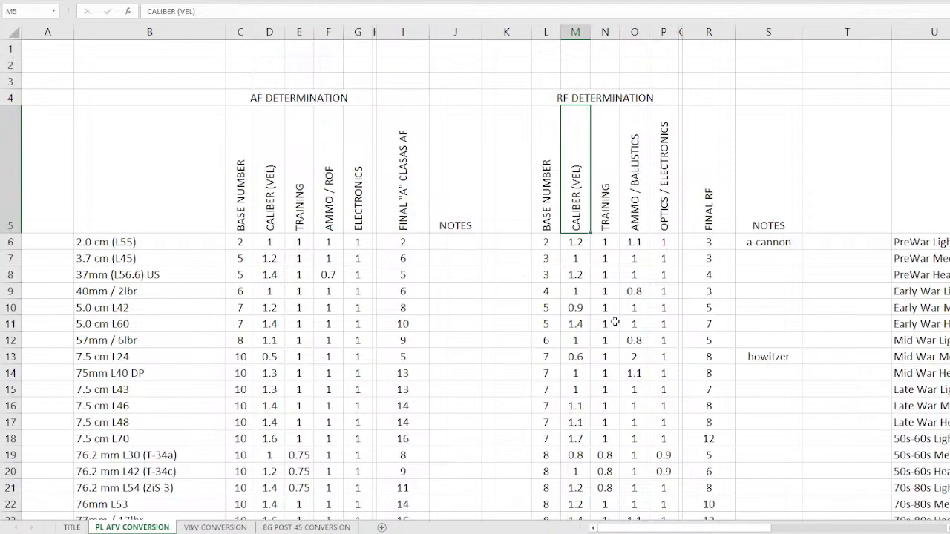
Review the RF caliber modifiers of the larger guns, and highlight the 8.8cm L71 row through its RF training modifier
scroll(615, 322, down, 5)
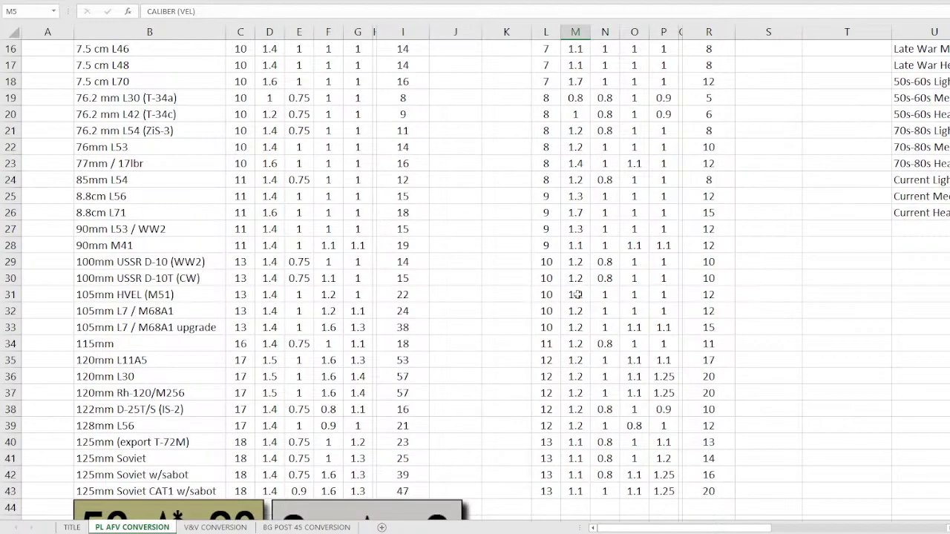
drag(575, 213, 575, 409)
click(137, 213)
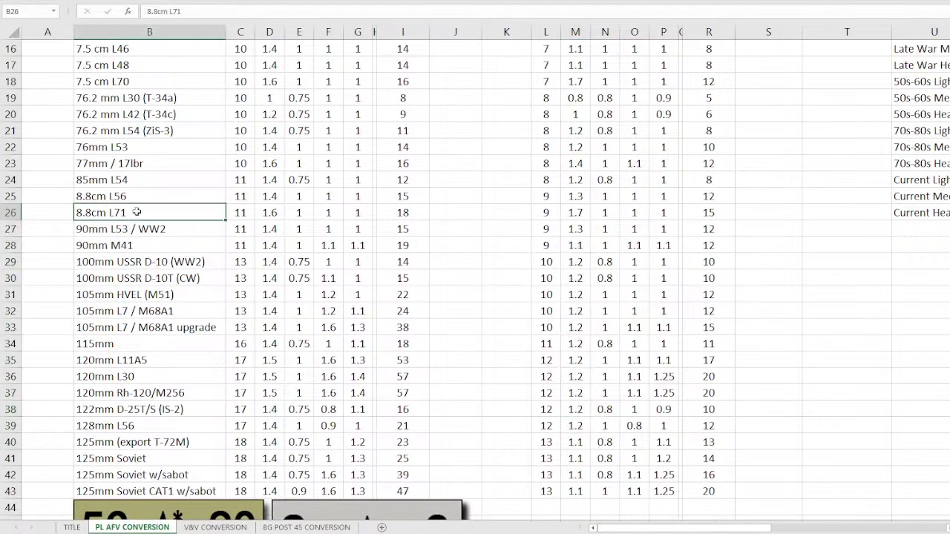
drag(137, 213, 595, 213)
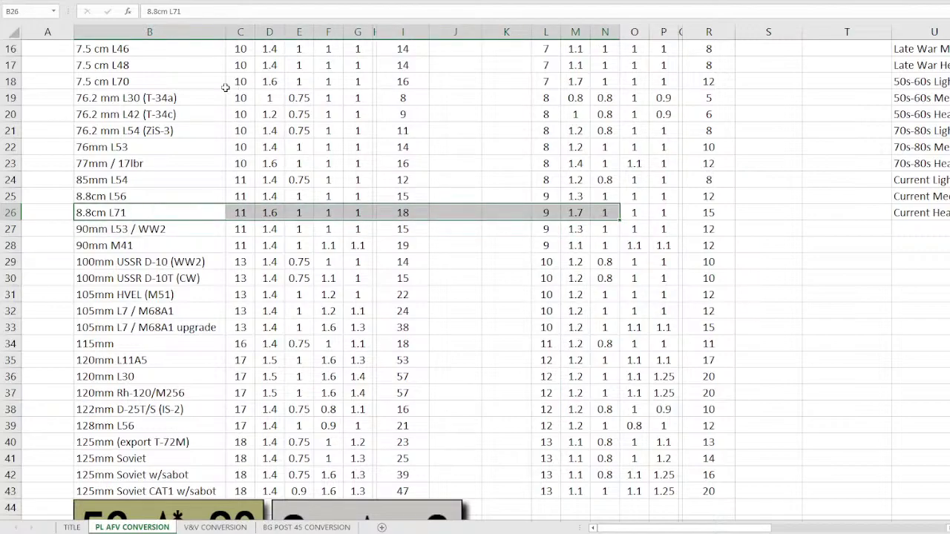
Highlight the 7.5 cm L70 row through column N together with the 8.8cm L71 row, and single out the 8.8cm L71 name
drag(200, 82, 601, 87)
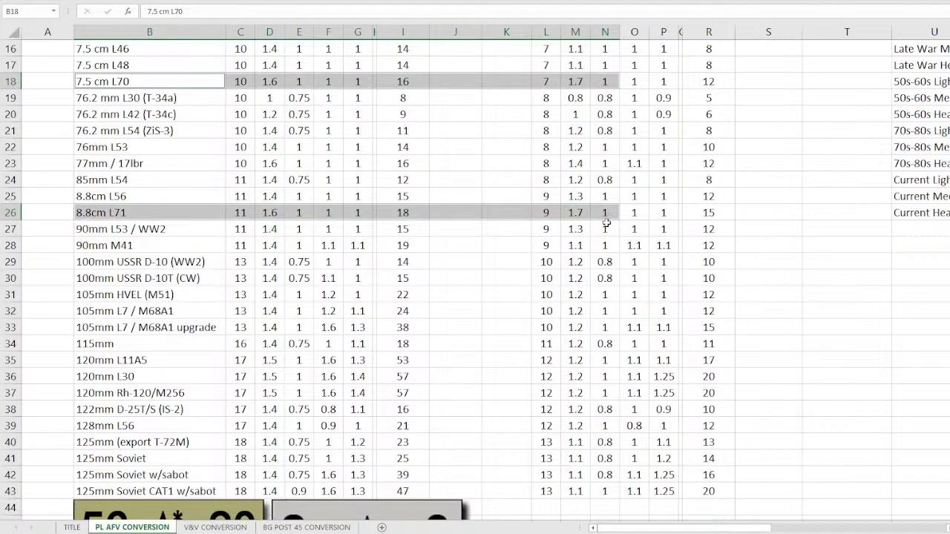
click(152, 191)
click(118, 213)
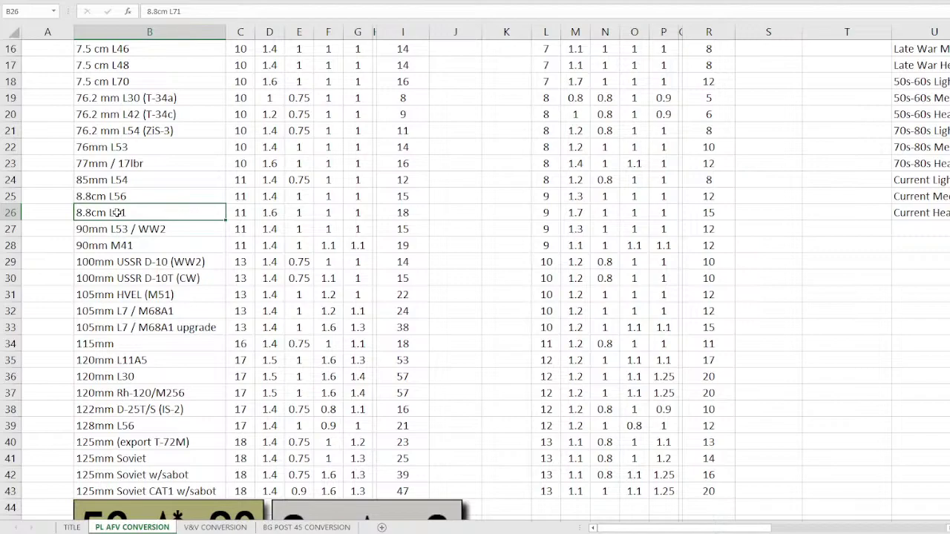
Enter PzKpfw V Panther in cell B76, in the empty area well below the gun table and counters
scroll(117, 213, down, 14)
click(169, 340)
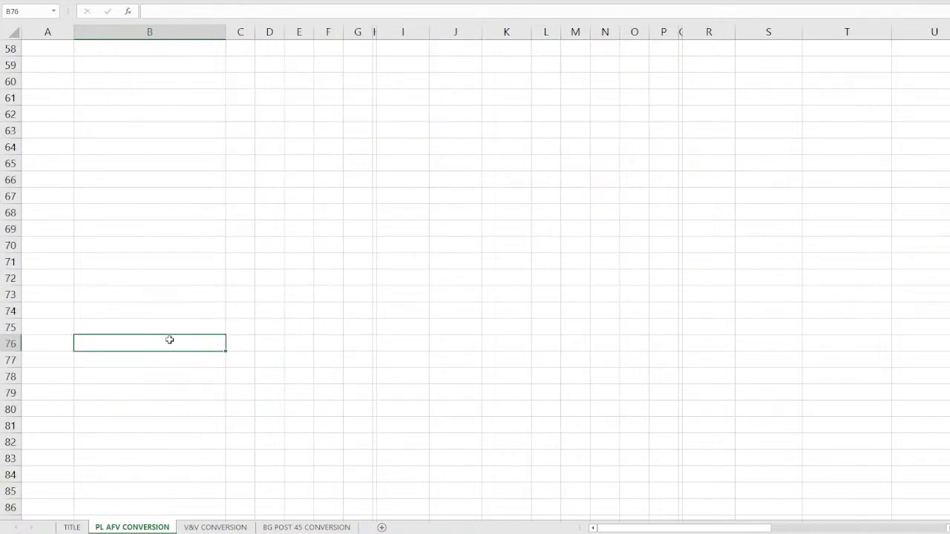
text(Pz)
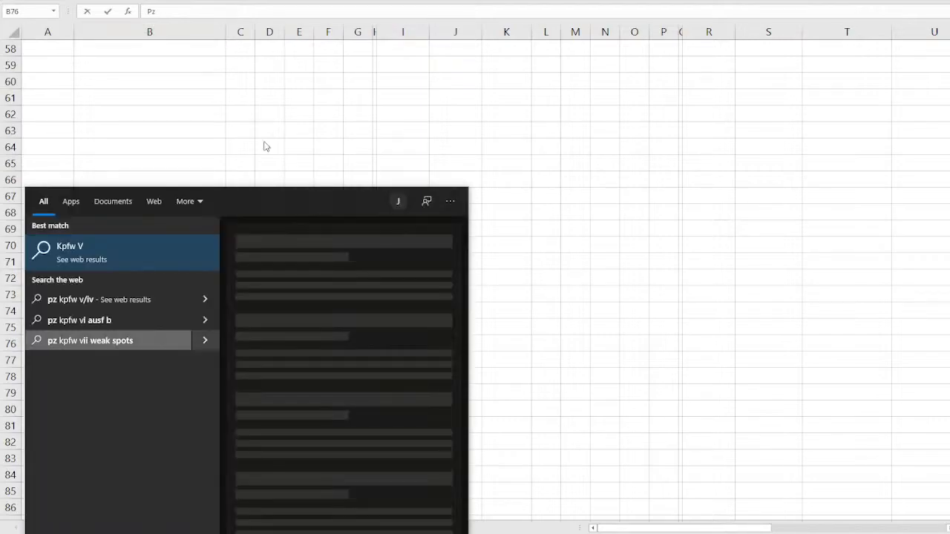
click(493, 158)
scroll(477, 188, down, 4)
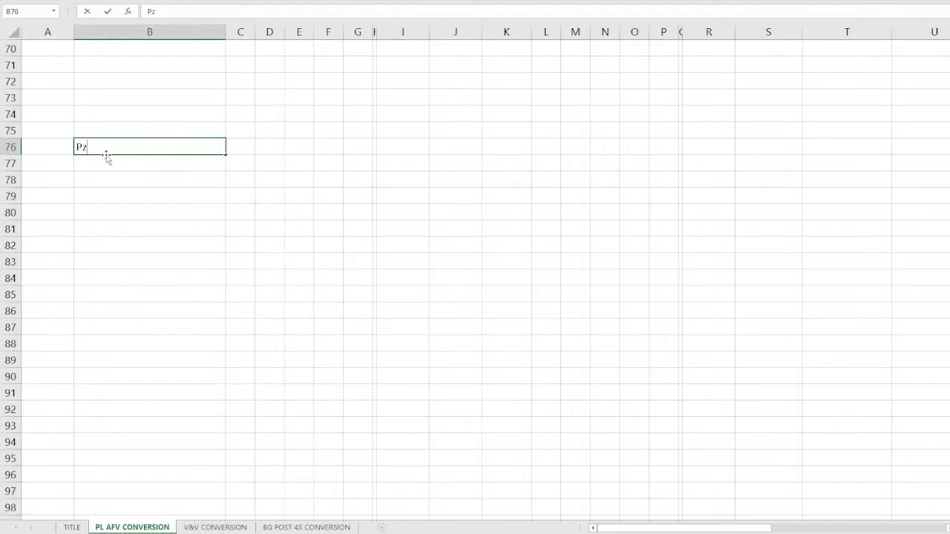
text(Kpfw V Panther)
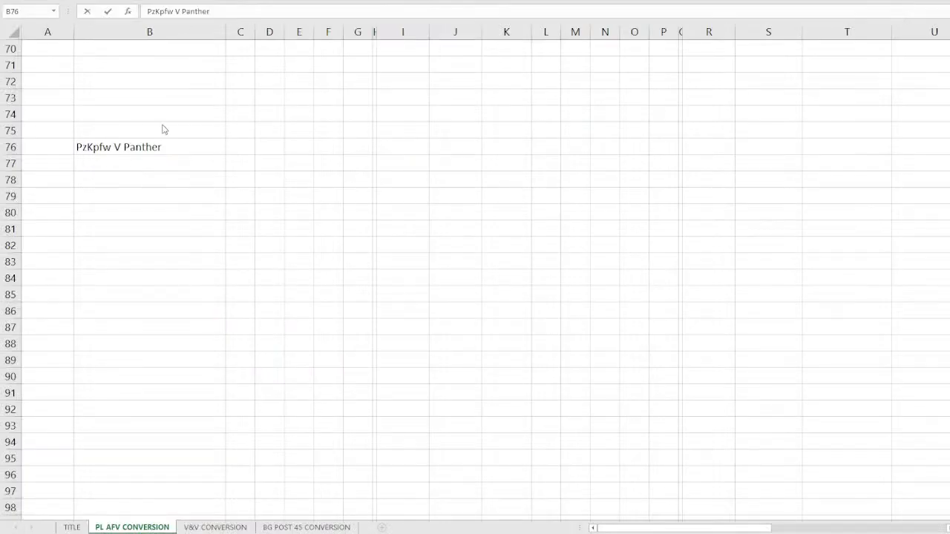
key(Return)
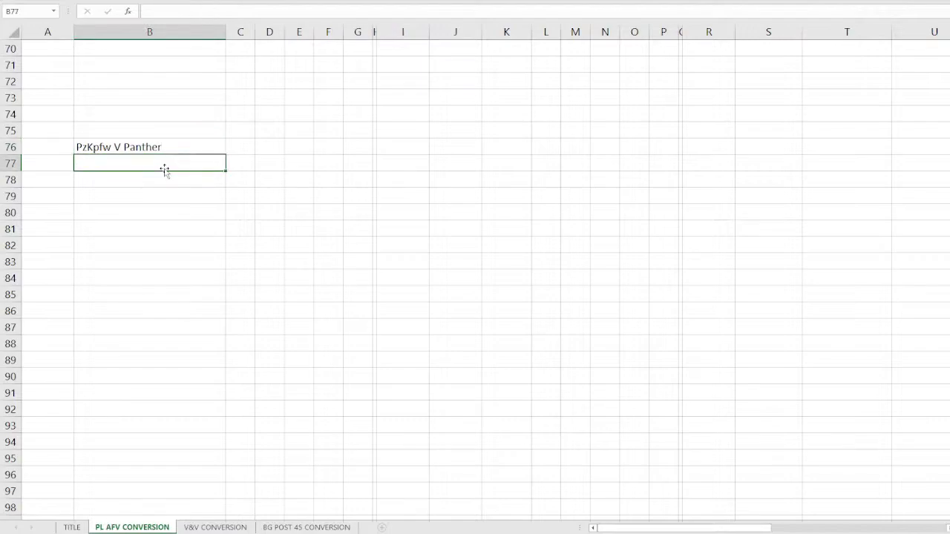
Enter PzKpfw VI Tiger I E in B77 beneath the Panther, with a plain letter E rather than a euro sign
text(PzKp)
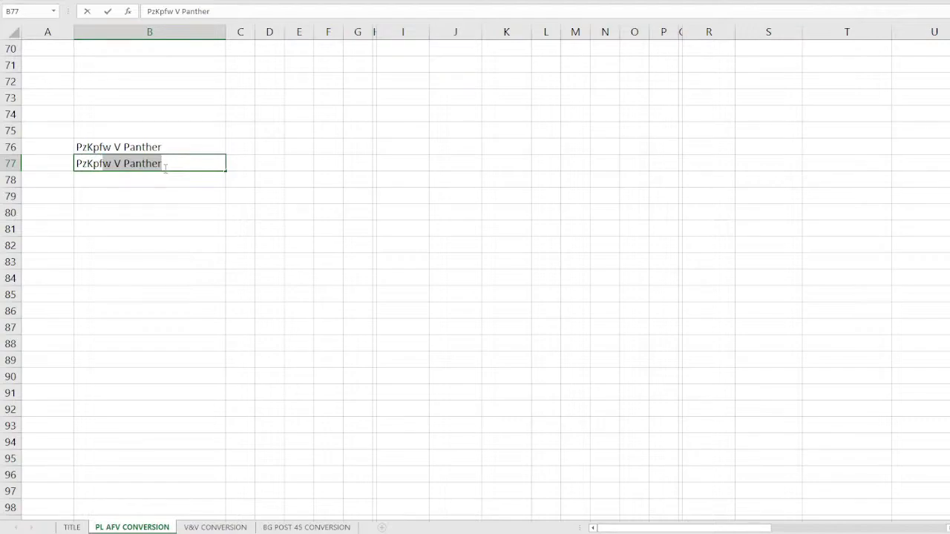
text(fw VI Tiger)
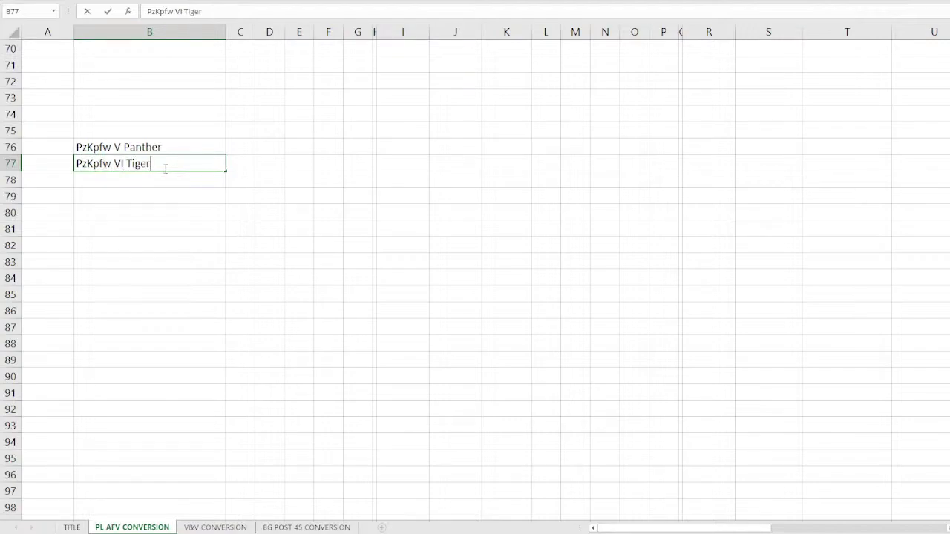
text( I (E))
key(Return)
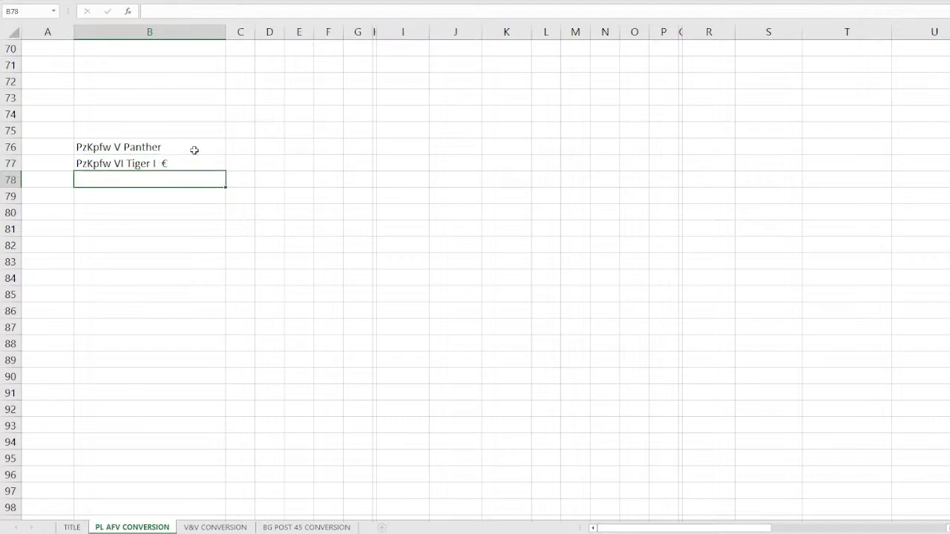
double_click(199, 163)
key(BackSpace)
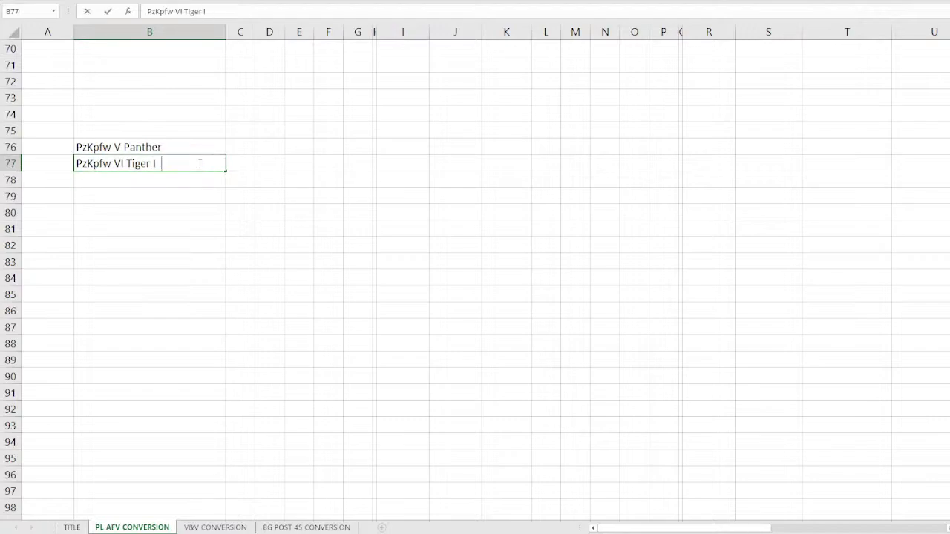
text(E)
key(Return)
Enter PzKpfw VI Tiger II in B78 as the third tank of the comparison list
text(PzKfew)
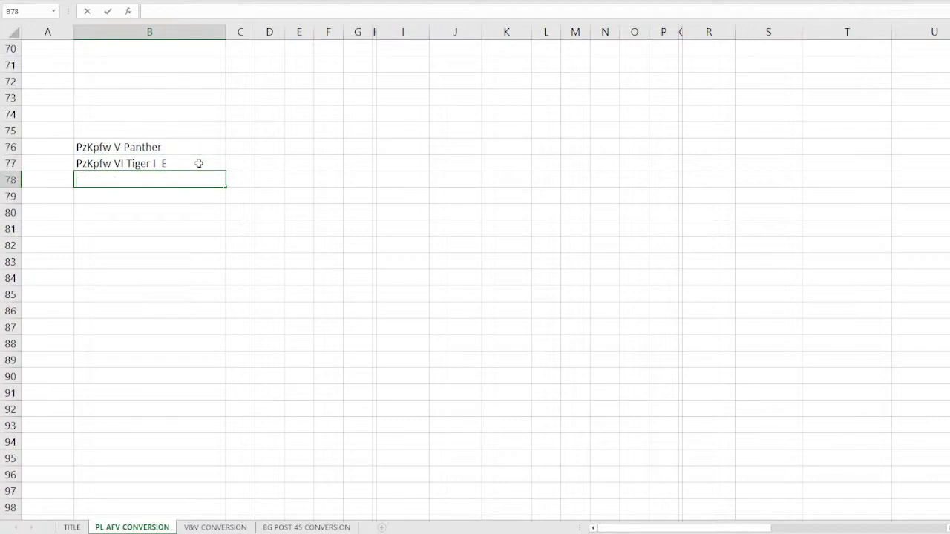
key(BackSpace)
key(BackSpace)
key(BackSpace)
text(pfw VI)
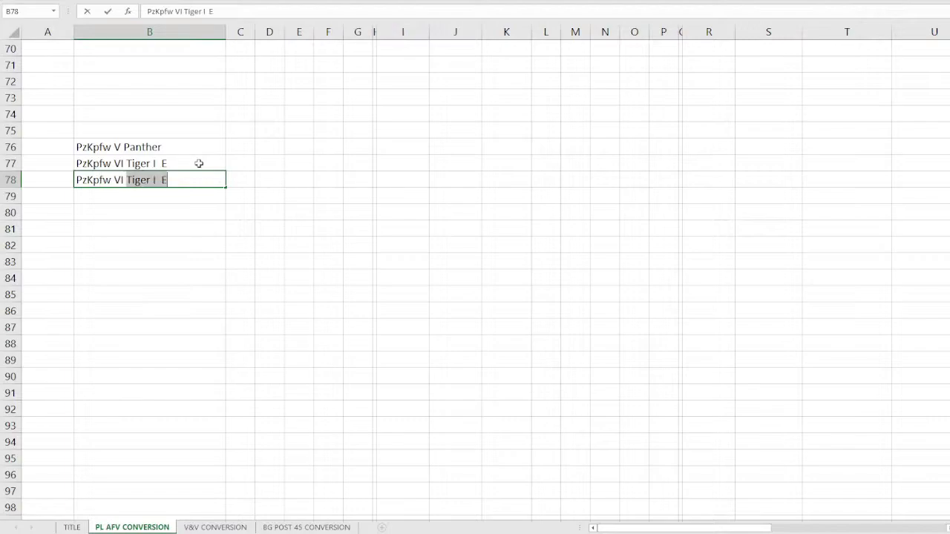
text( Tiger II)
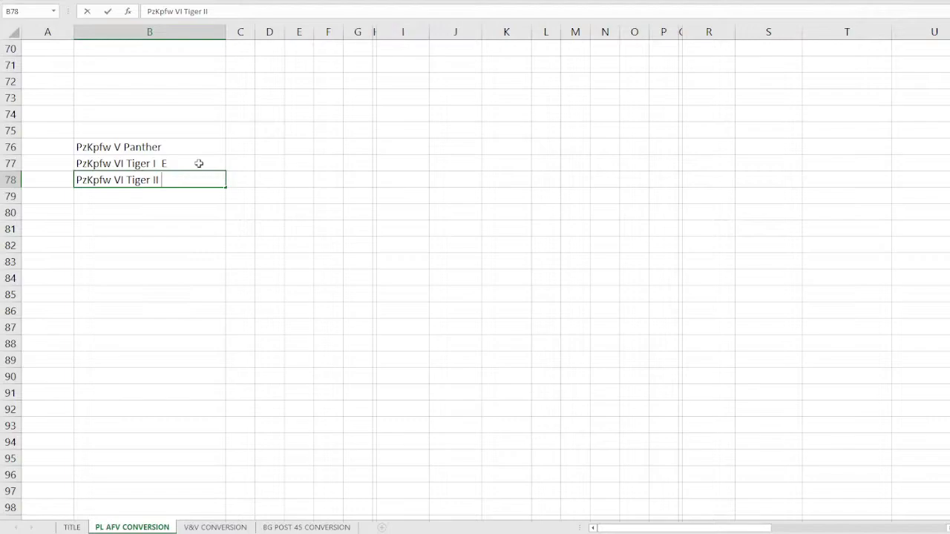
click(199, 164)
click(211, 144)
Enter the gun calibers in column C: 75mm for the Panther and 88mm for both the Tiger I and Tiger II
click(257, 141)
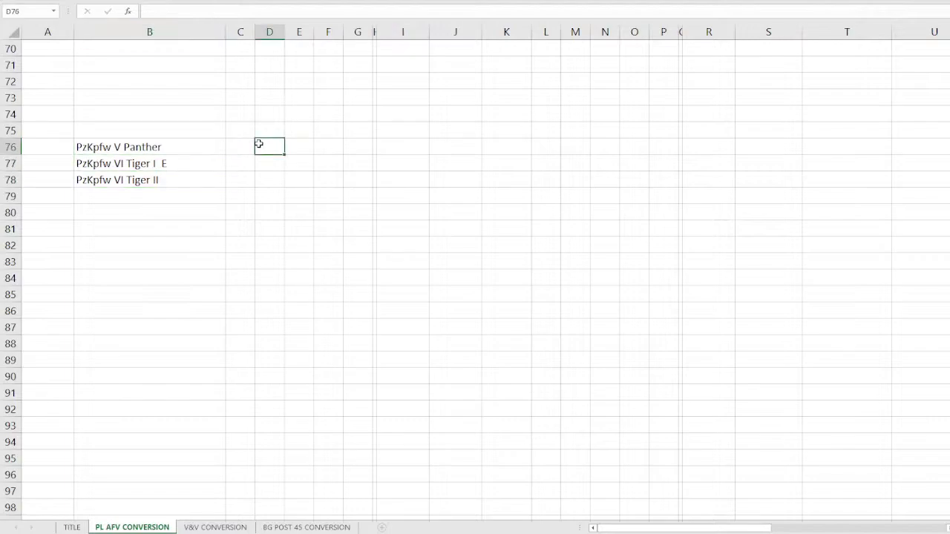
click(245, 141)
text(75mm)
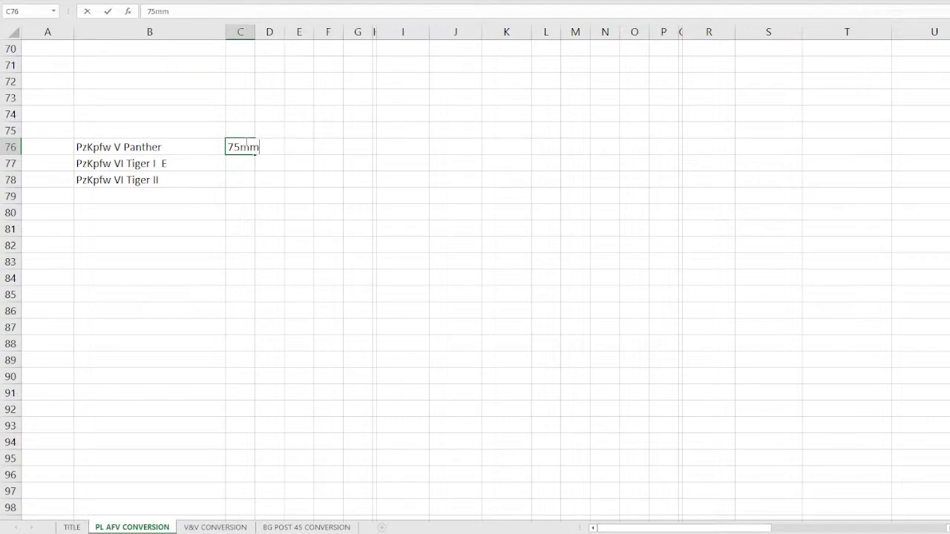
key(Return)
text(88mm)
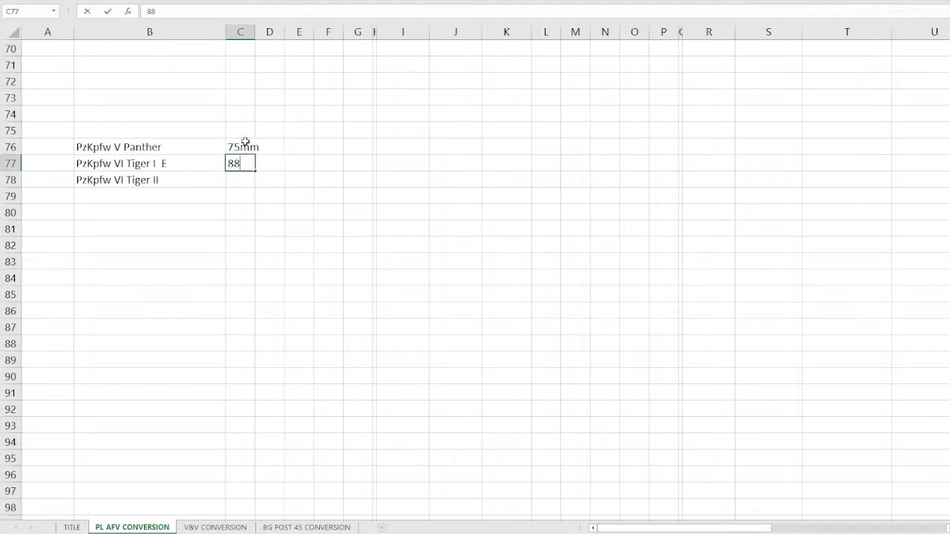
key(Return)
text(88mm)
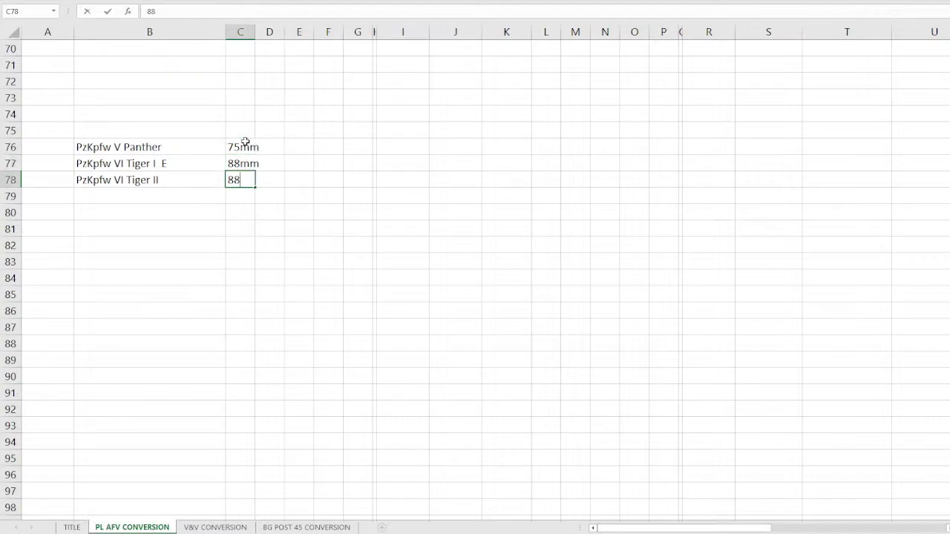
key(Return)
Enter 16 as the Panther's gun value in cell E76
key(Up)
key(Up)
key(Up)
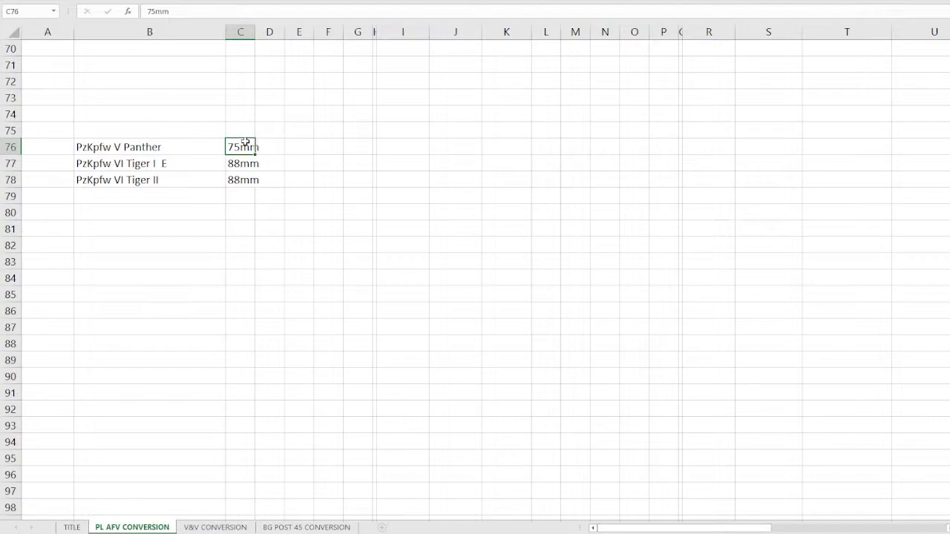
key(Right)
key(Right)
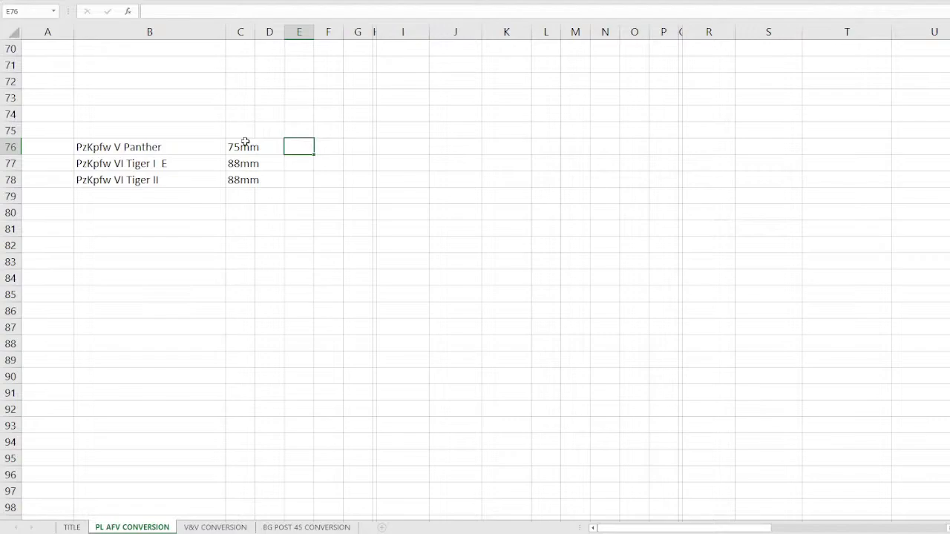
key(Down)
key(Up)
text(16)
key(Return)
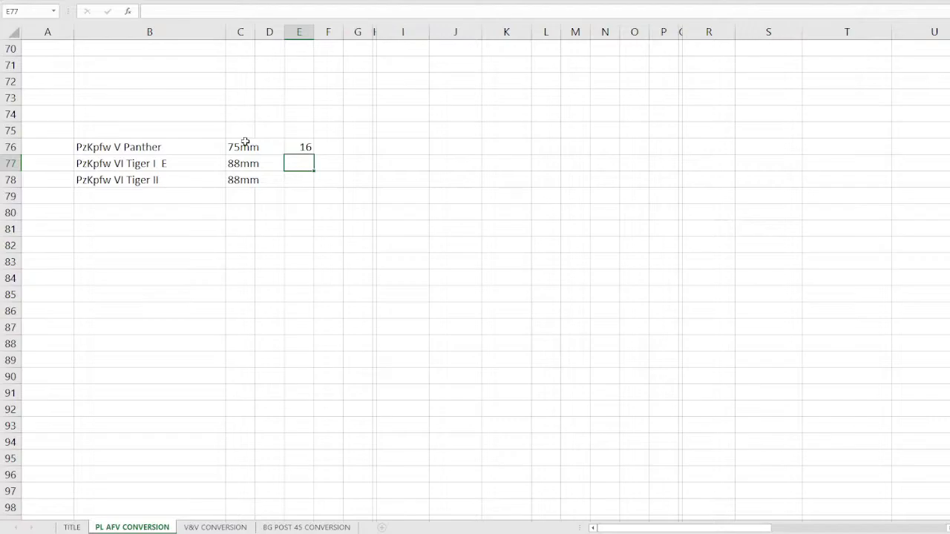
Switch to Calculator and divide 88 by 75 to compare the two gun calibers
key(alt+Tab)
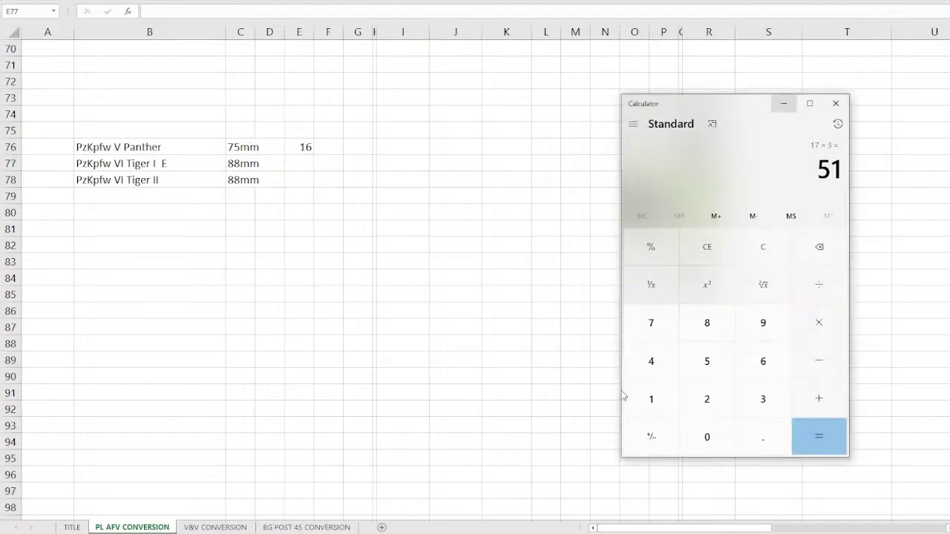
key(Escape)
key(8)
key(8)
key(slash)
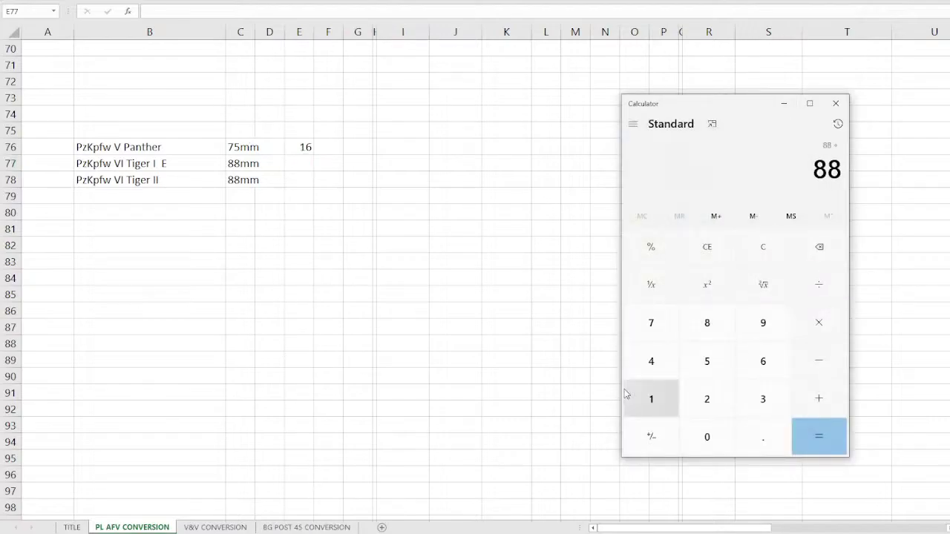
key(7)
key(8)
key(5)
key(Escape)
key(8)
key(8)
key(slash)
key(7)
key(5)
key(Return)
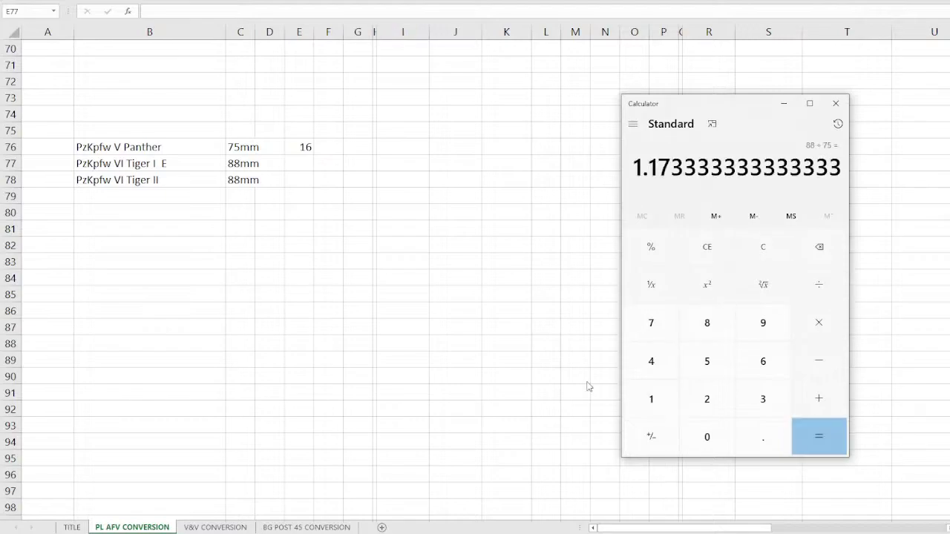
Clear the calculator and multiply 16 by 1.17 to scale the Panther's value by the caliber ratio
key(Escape)
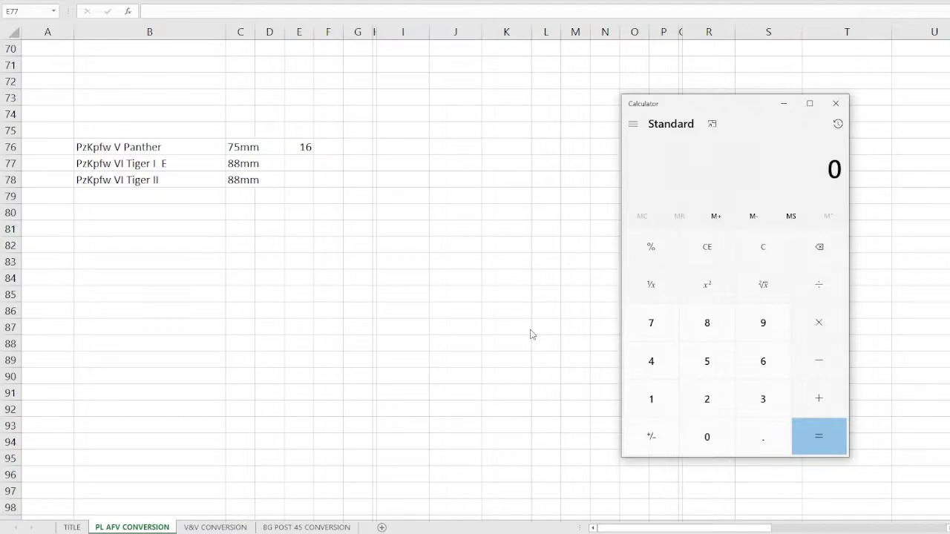
key(1)
key(6)
key(asterisk)
text(1.17)
key(Return)
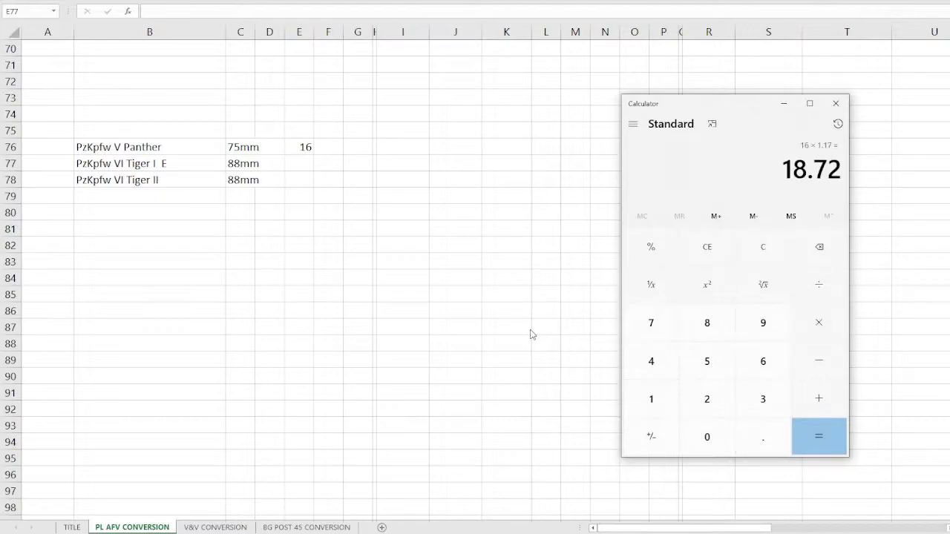
Return to the spreadsheet and enter 19 as the Tiger I's gun value in E77
click(295, 161)
text(19)
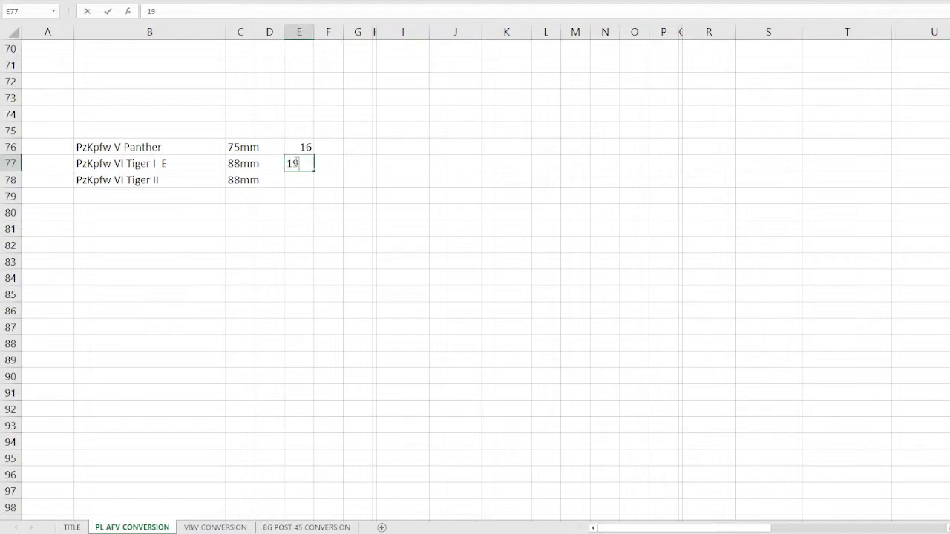
key(Return)
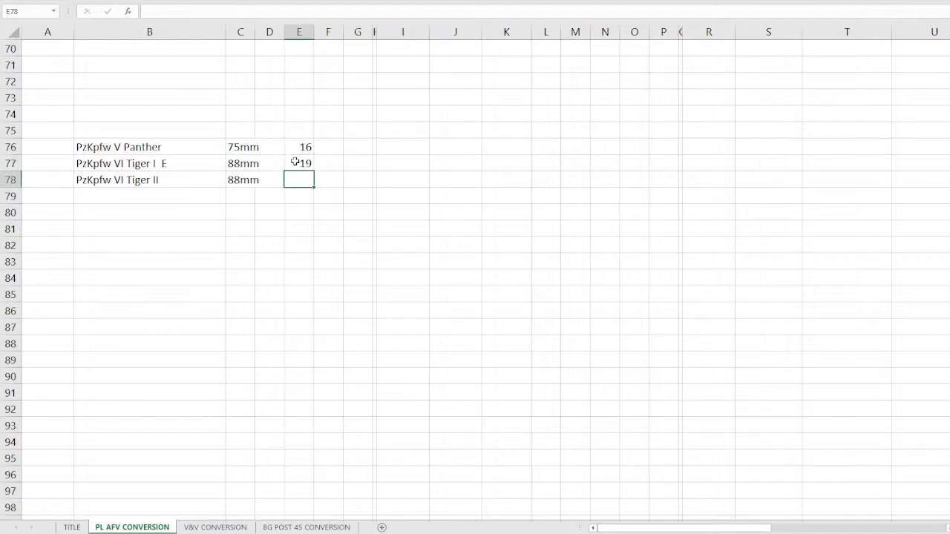
Set the Tiger I's gun value in E77 to 15
click(294, 161)
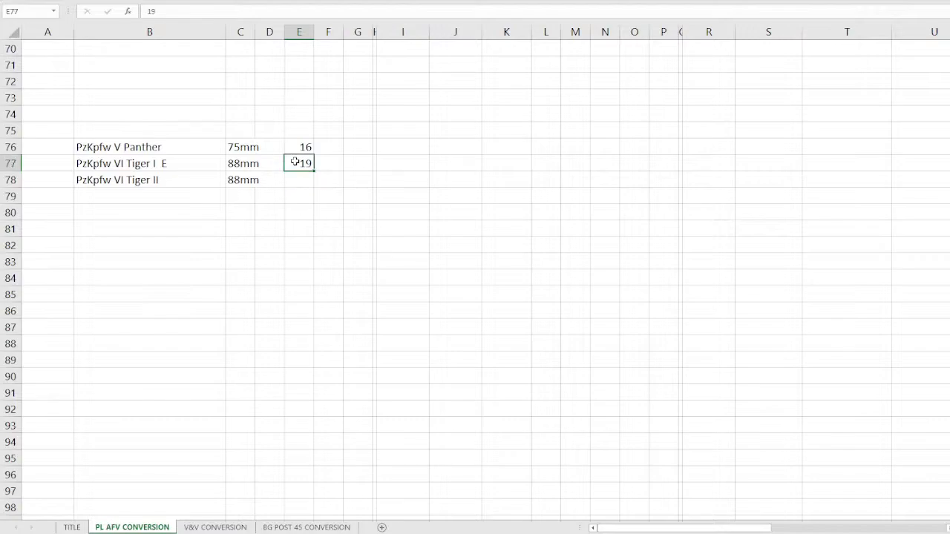
text(15)
key(Return)
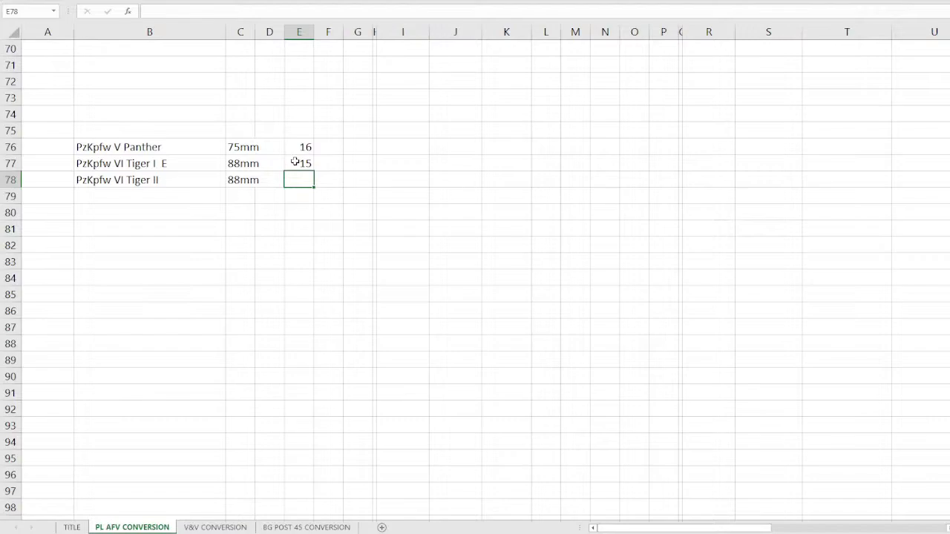
Enter the Tiger I's barrel length as L56 in cell G77
key(Up)
key(Right)
key(Right)
text(I56)
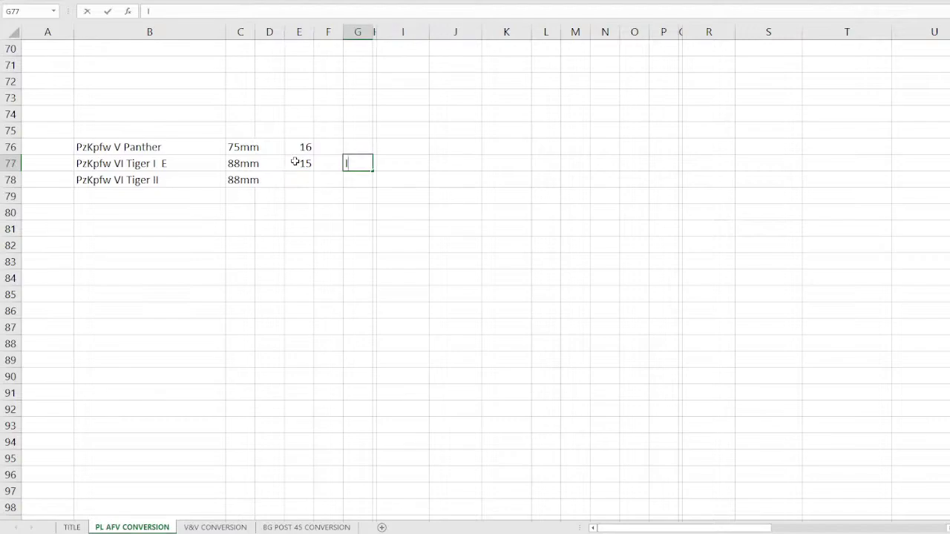
key(BackSpace)
key(BackSpace)
key(BackSpace)
text(156)
key(Return)
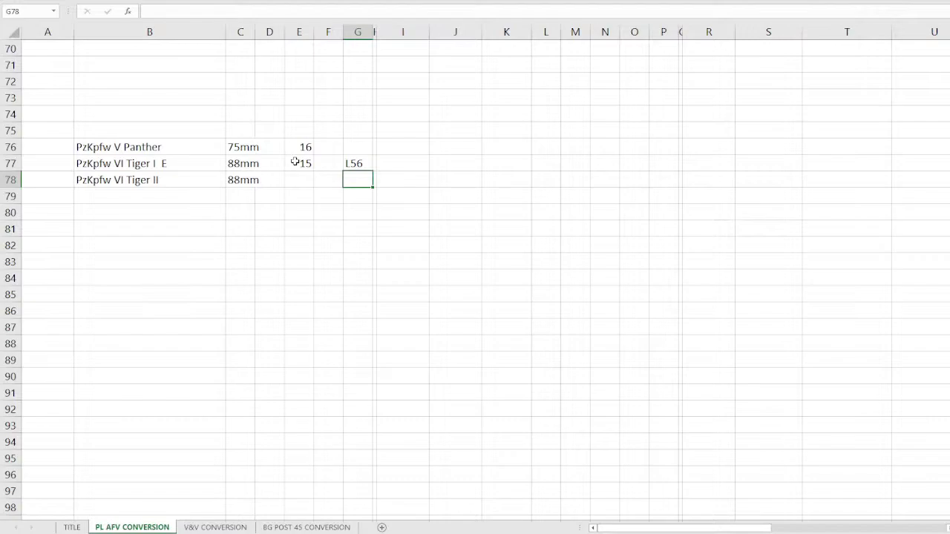
Enter the Tiger II's barrel length as L71 in cell G78, with a capital L
key(Left)
key(Left)
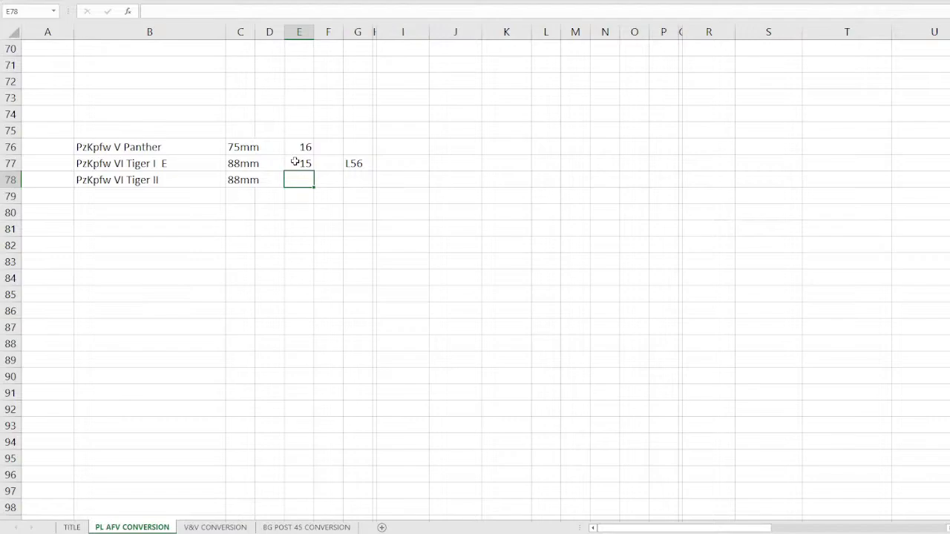
key(Right)
key(Right)
text(l7)
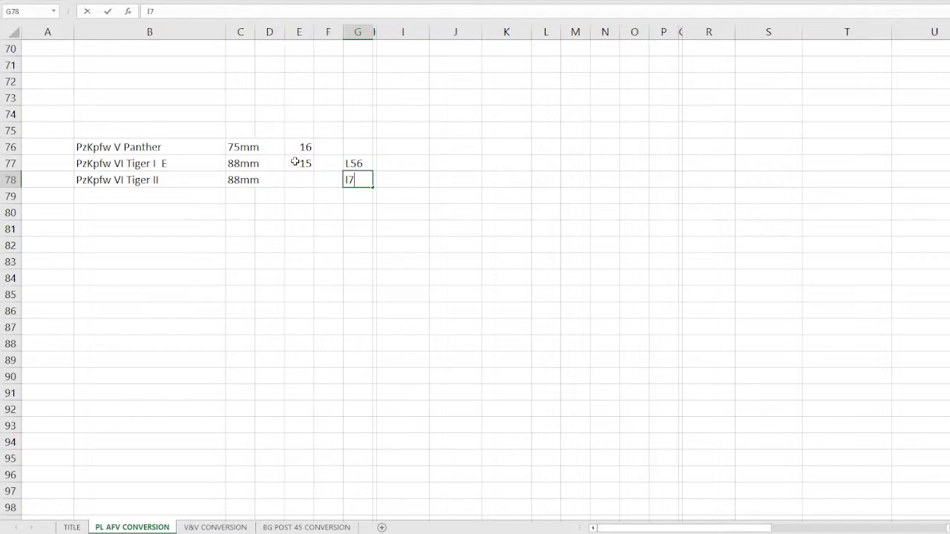
text(1)
key(Left)
key(Right)
text(L71)
key(Return)
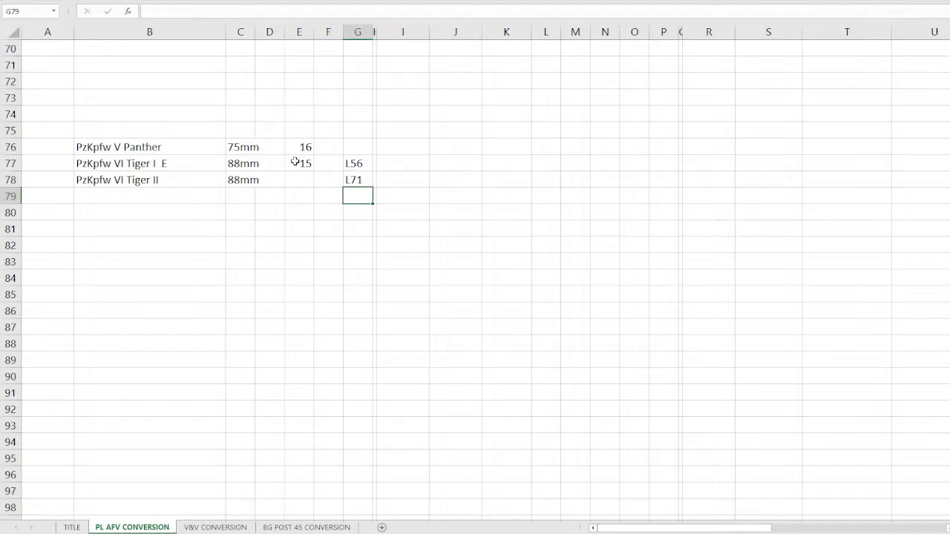
Enter the Panther's barrel length as L70 in cell G76
key(Up)
key(Up)
key(Up)
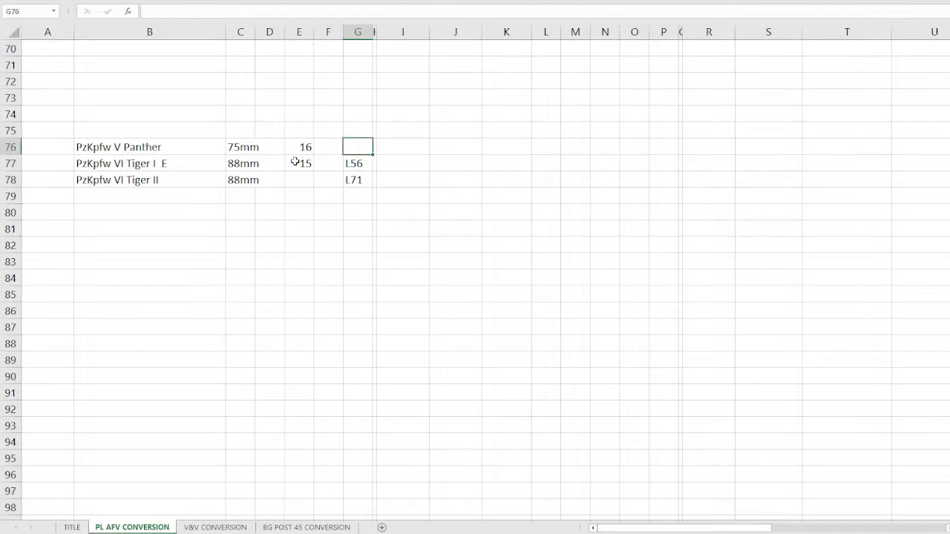
text(L70)
key(Down)
Set the Tiger II's gun value in E78 to 20
key(Down)
key(Left)
key(Left)
text(20)
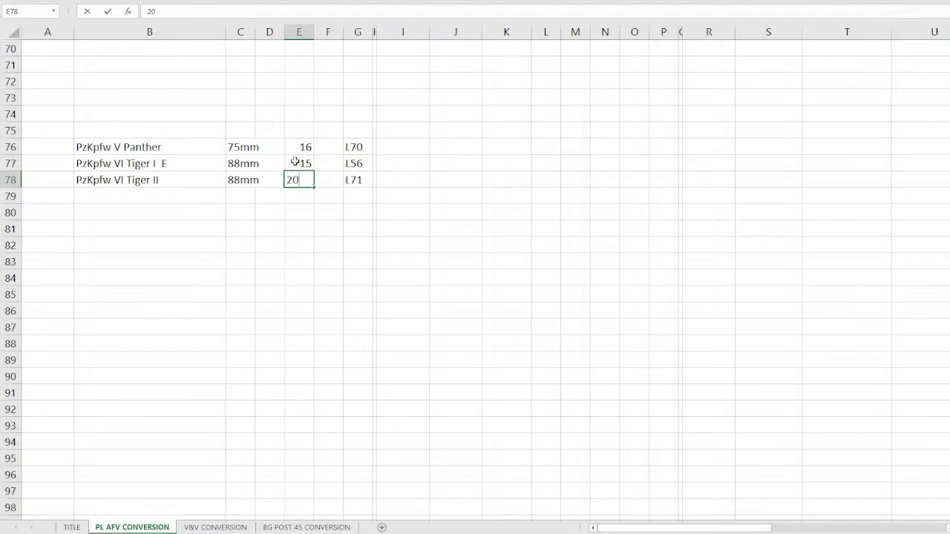
key(Return)
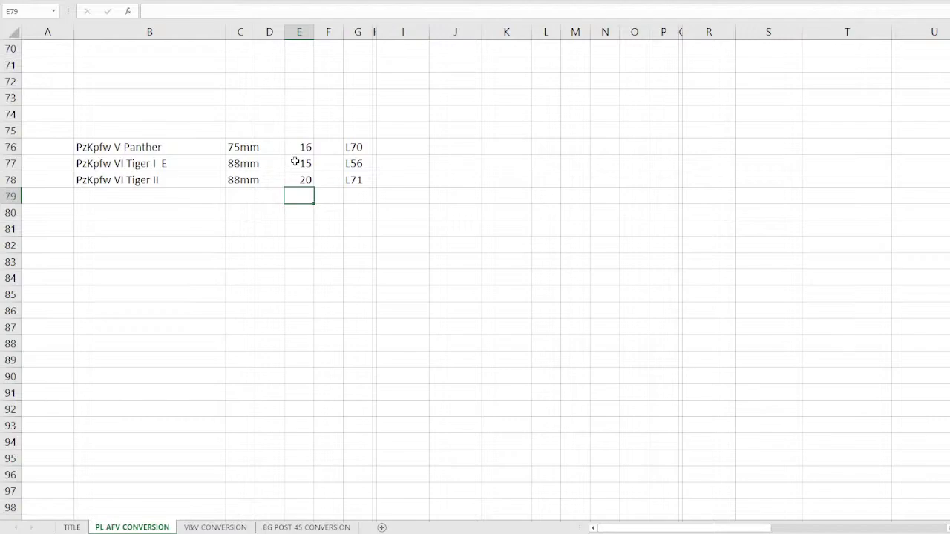
Clear the temporary Panther, Tiger I and Tiger II comparison from the range A75:I80
click(304, 234)
drag(59, 132, 406, 210)
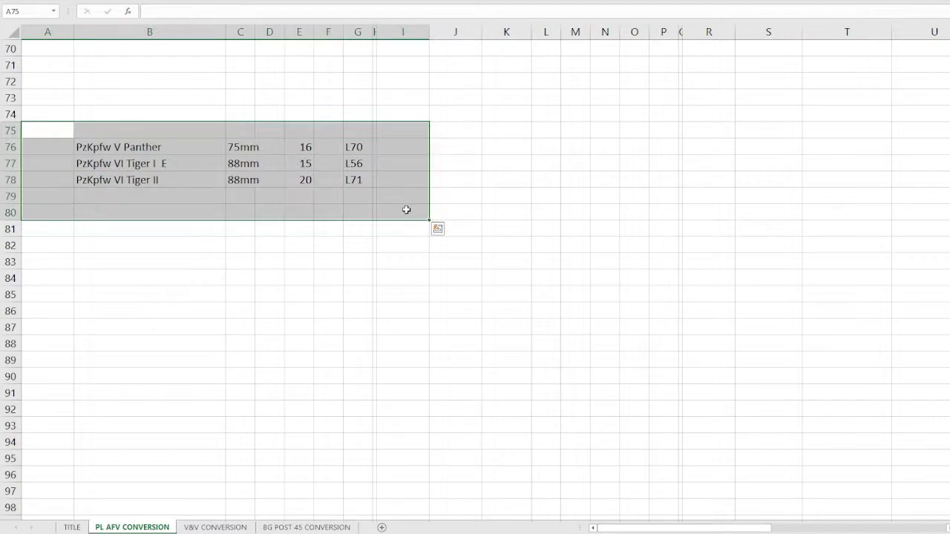
key(Delete)
click(283, 245)
Go back to the column headings and examine the DF DETERMINATION and MF DETERMINATION sections beyond the RF section
scroll(289, 265, up, 5)
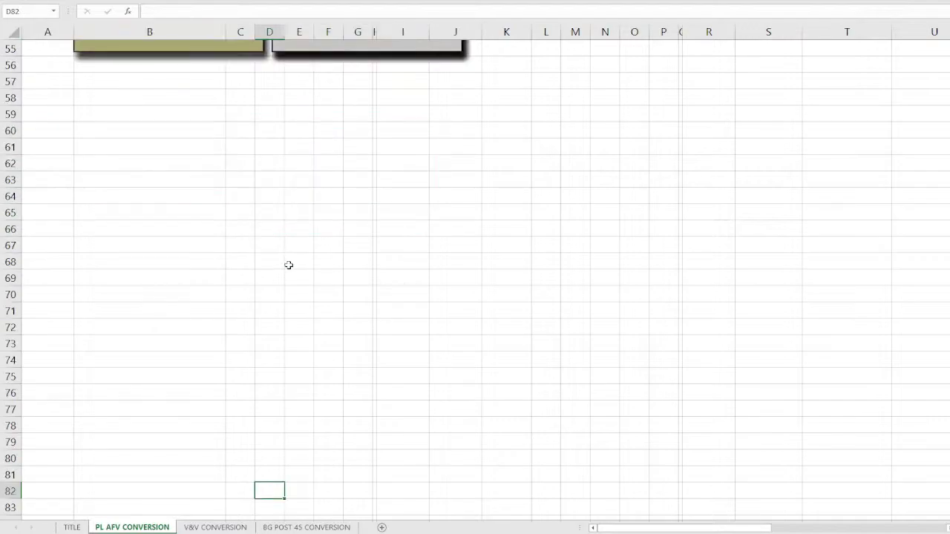
scroll(289, 265, up, 16)
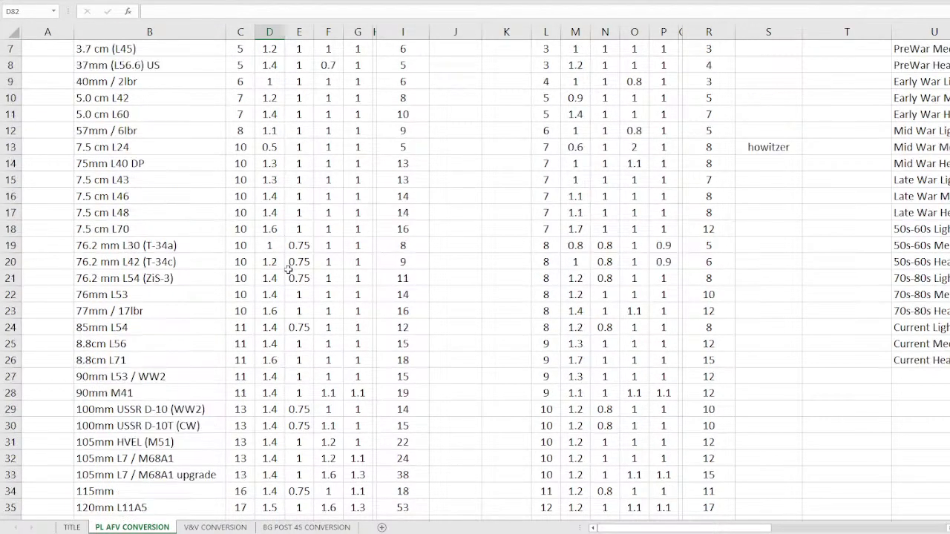
scroll(288, 267, up, 2)
click(549, 424)
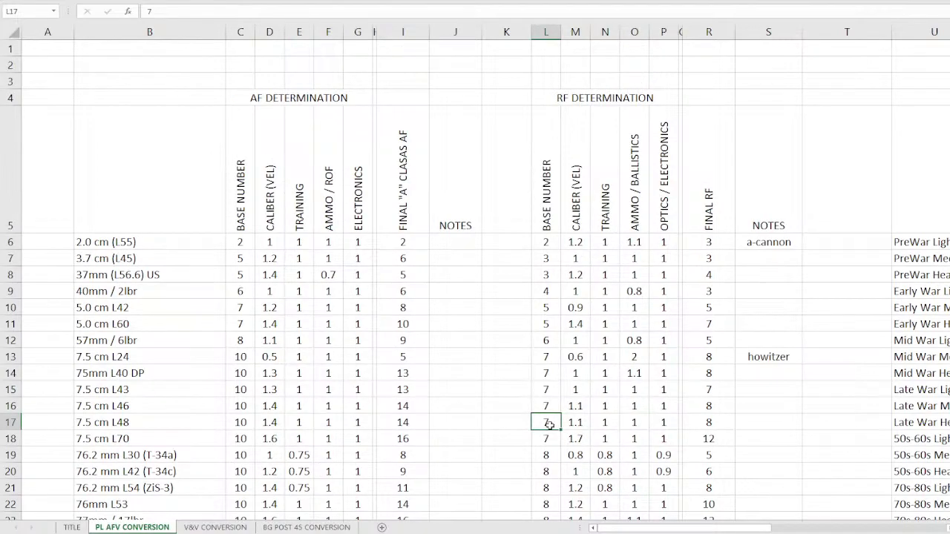
key(Right)
key(Right)
key(Right)
key(Right)
key(Right)
key(Right)
key(Right)
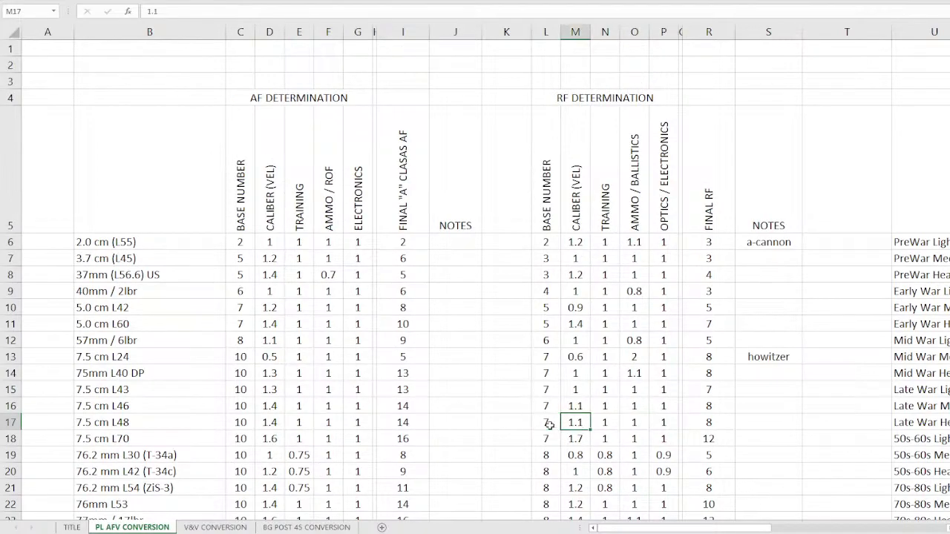
key(Right)
key(Right)
key(Right)
key(Right)
key(Right)
key(Right)
key(Right)
key(Right)
key(Right)
key(Right)
key(Right)
key(Right)
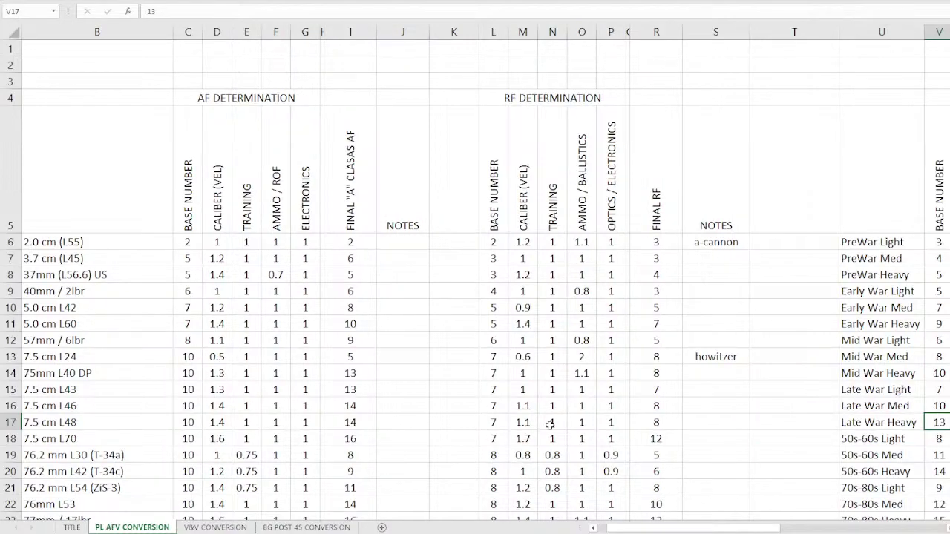
key(Right)
key(Right)
key(Right)
key(Right)
key(Right)
key(Right)
key(Right)
key(Right)
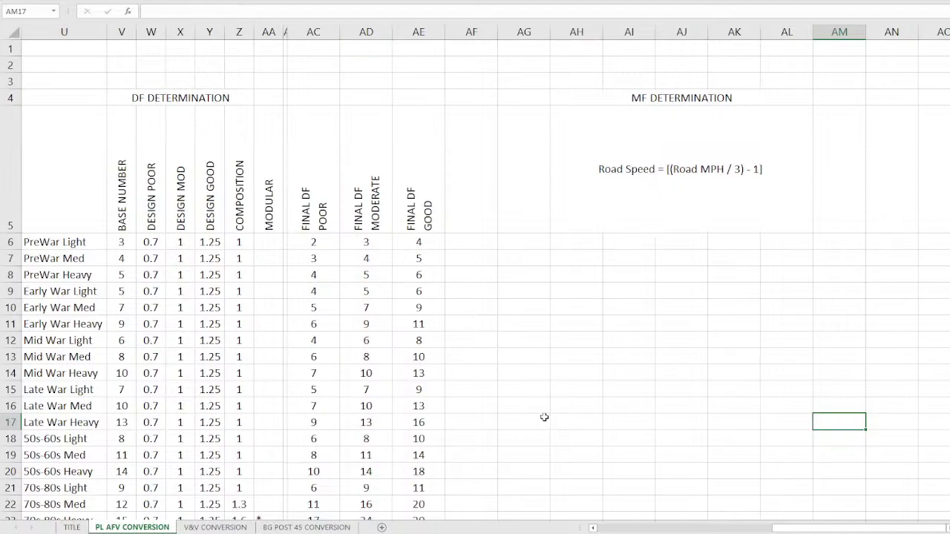
Inspect the moderate DF formula for Mid War Light in AD12 and highlight columns AF to AH beside the DF section
click(366, 337)
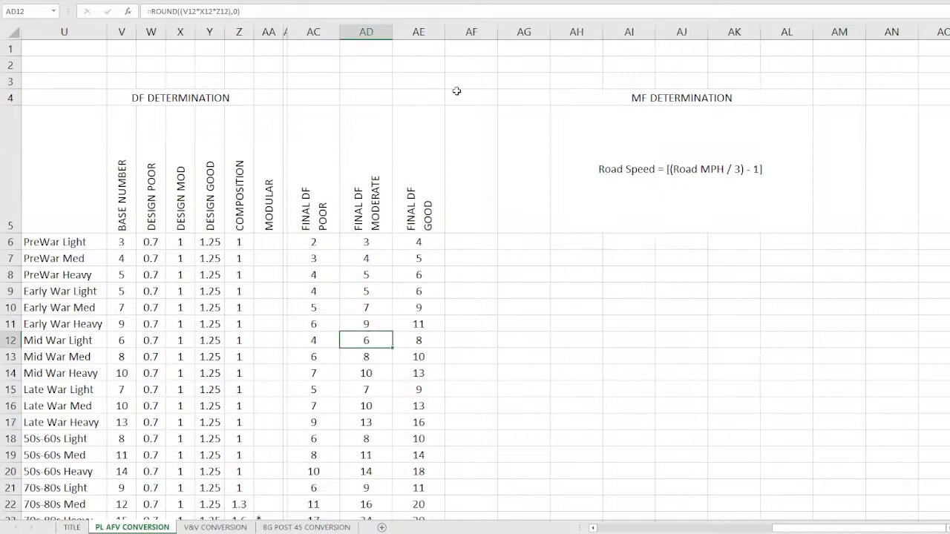
drag(471, 31, 593, 32)
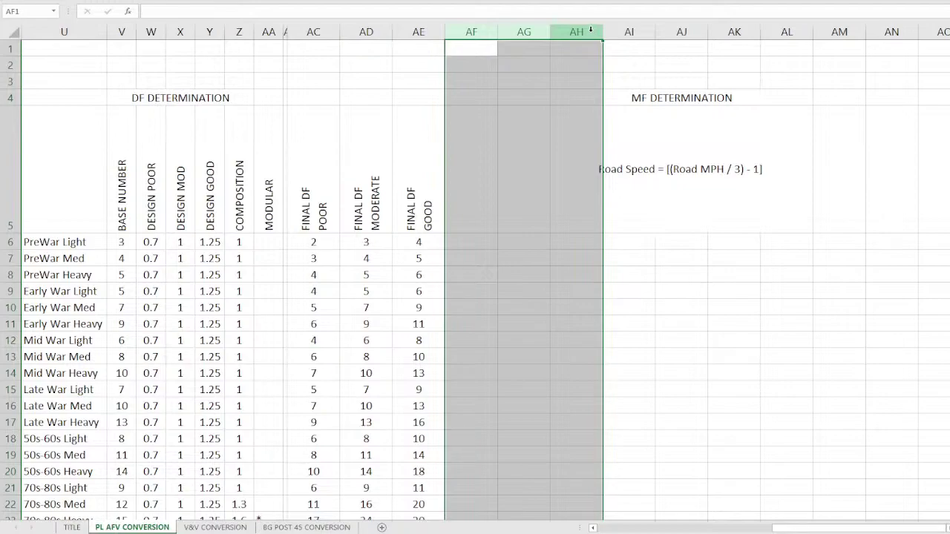
click(366, 97)
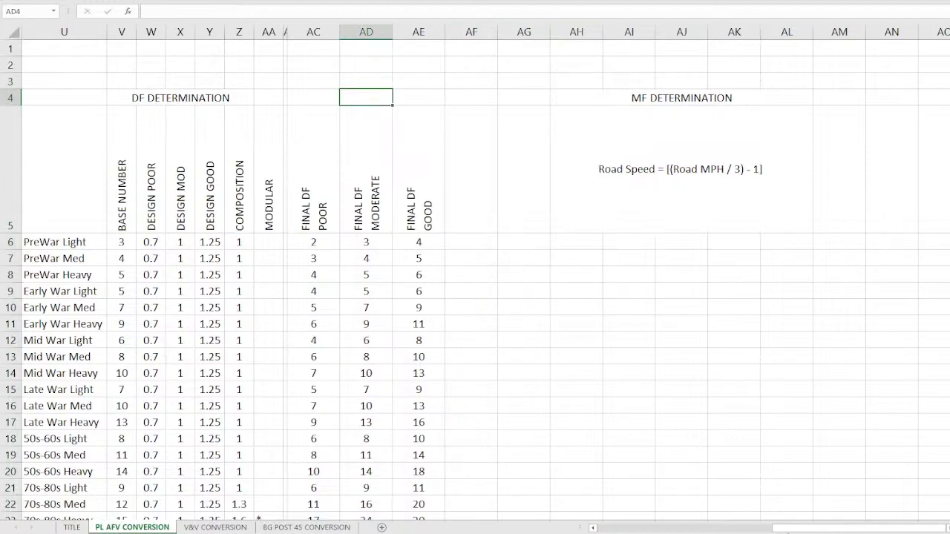
Examine the base number, caliber, training and ammo factors of the 125mm guns in rows 40 to 43
drag(788, 528, 602, 528)
scroll(705, 517, down, 15)
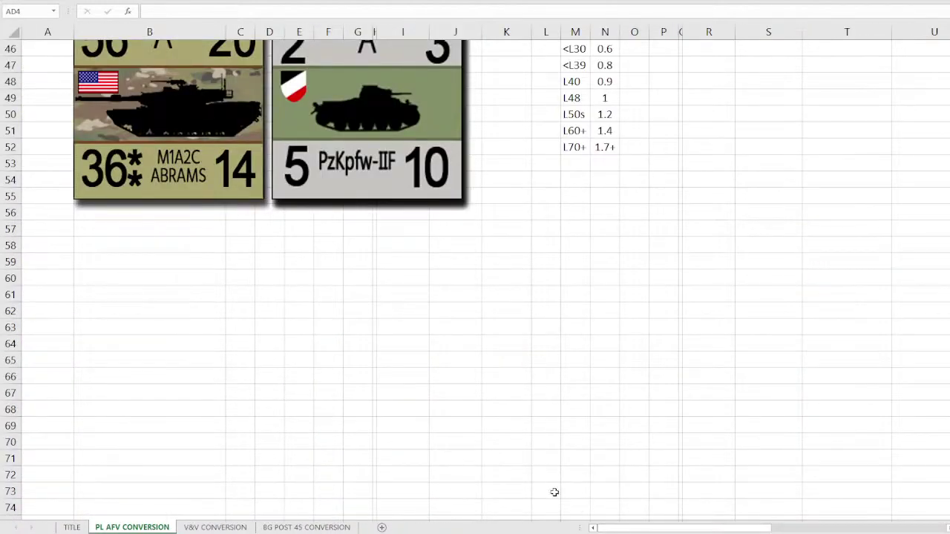
scroll(547, 485, up, 7)
click(241, 327)
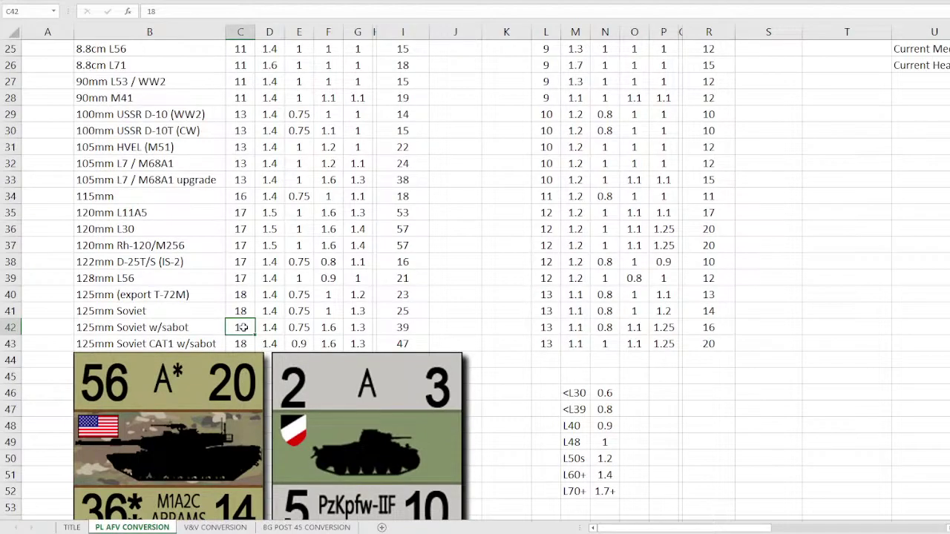
click(259, 297)
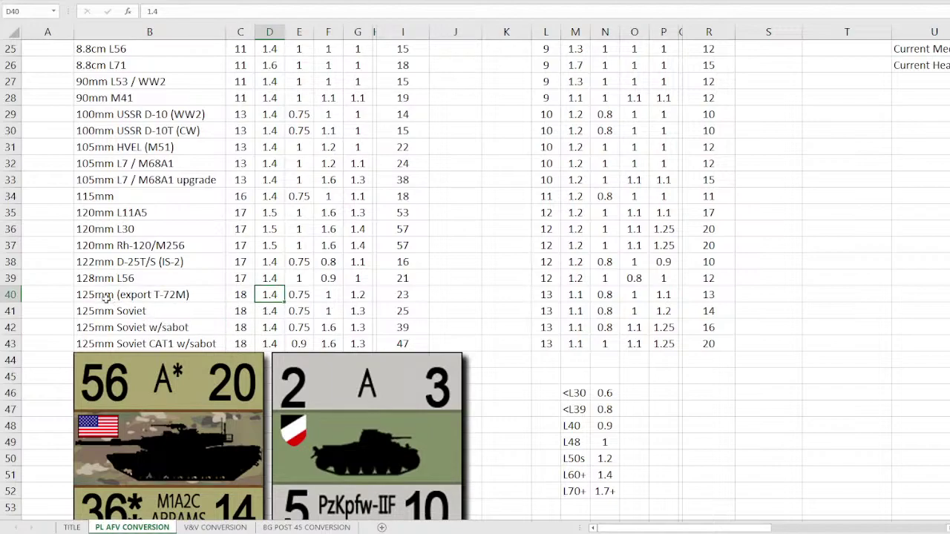
click(87, 289)
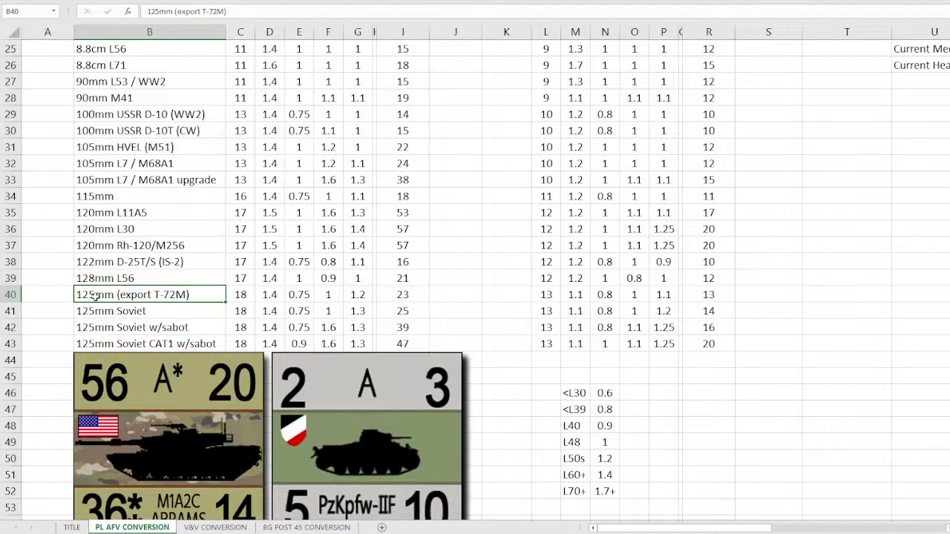
drag(105, 297, 240, 334)
drag(270, 296, 265, 344)
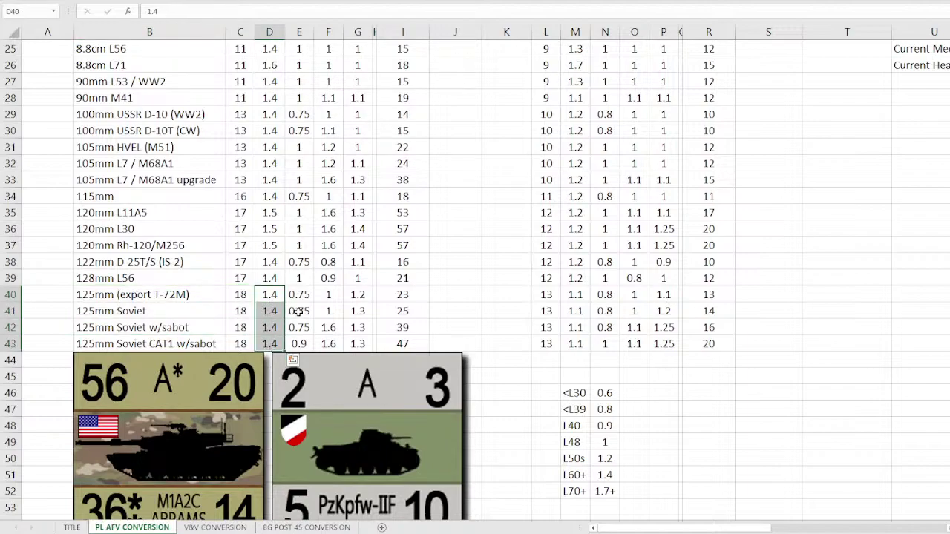
drag(301, 296, 303, 341)
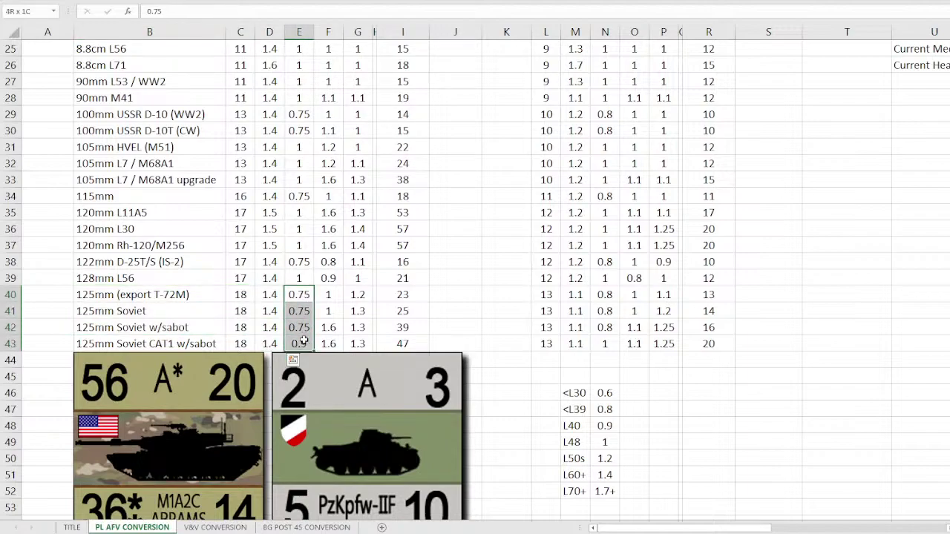
click(331, 296)
drag(330, 296, 330, 343)
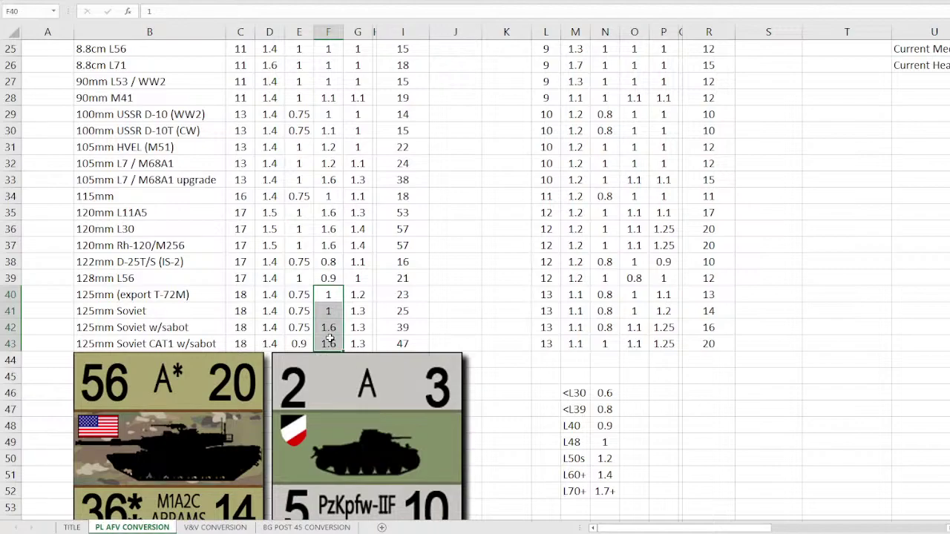
Compare the electronics factors of the 125mm export and Soviet guns with those of the 120mm L30 and Rh-120/M256
click(358, 294)
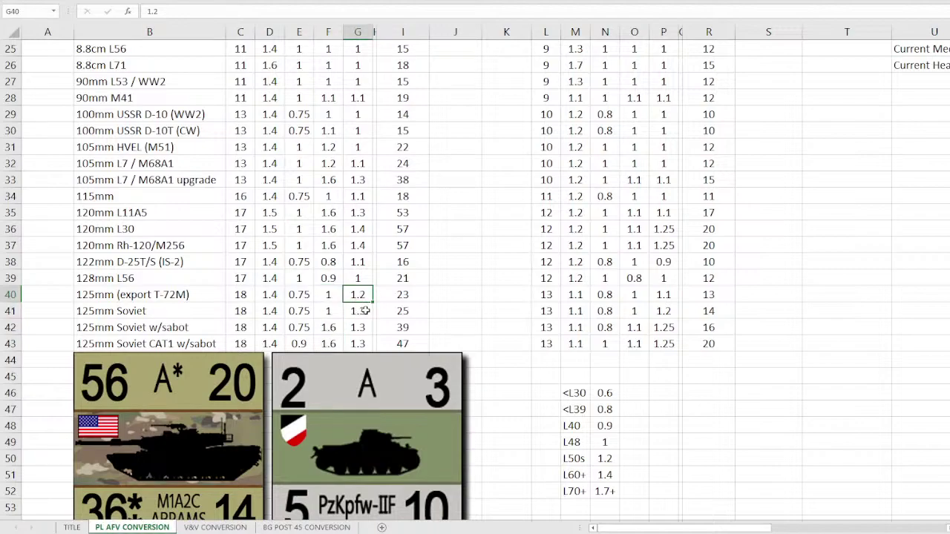
click(364, 311)
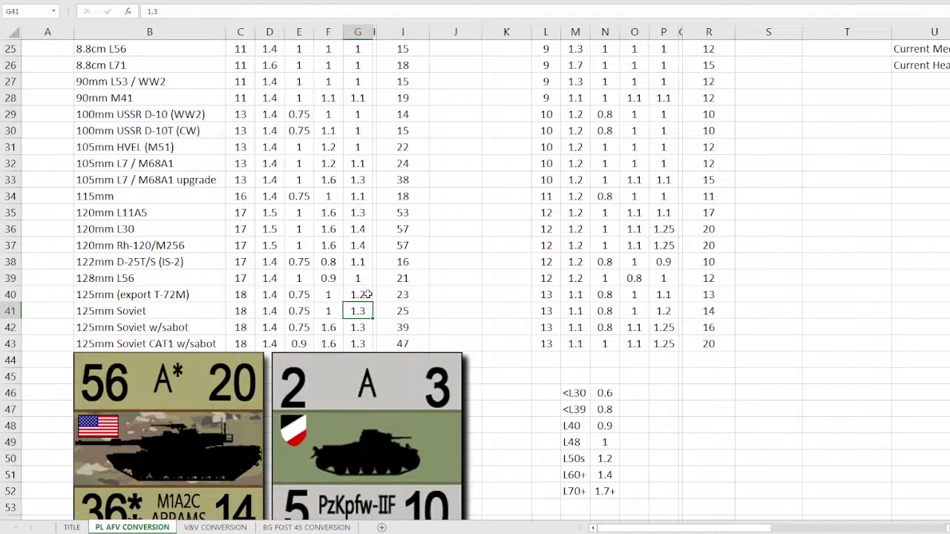
click(356, 224)
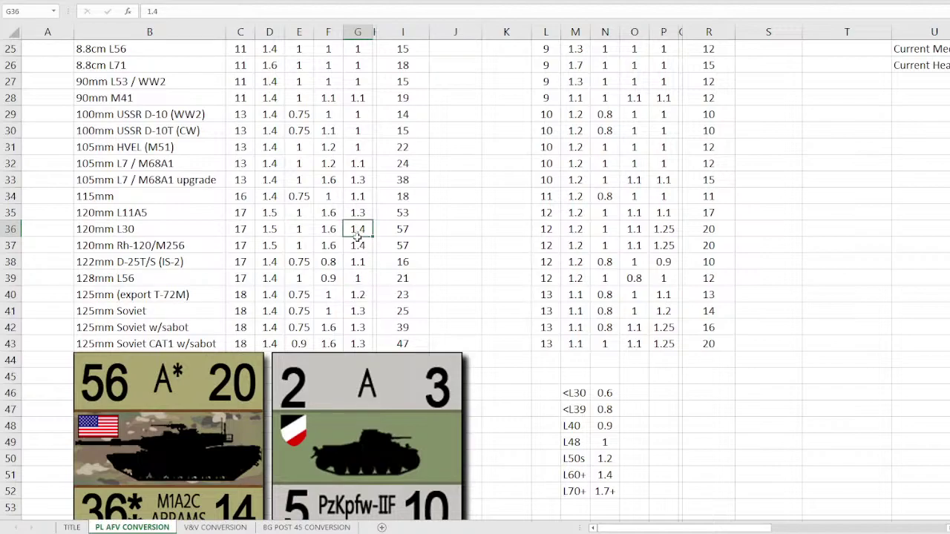
drag(356, 229, 354, 248)
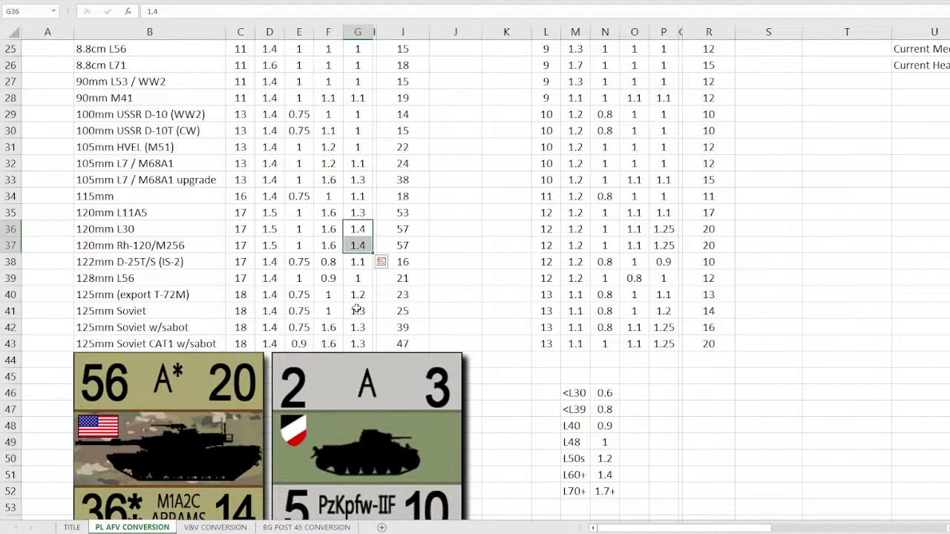
Compare the final AF values of the 120mm Rh-120/M256, the four 125mm guns and the 128mm L56 in column I
click(404, 242)
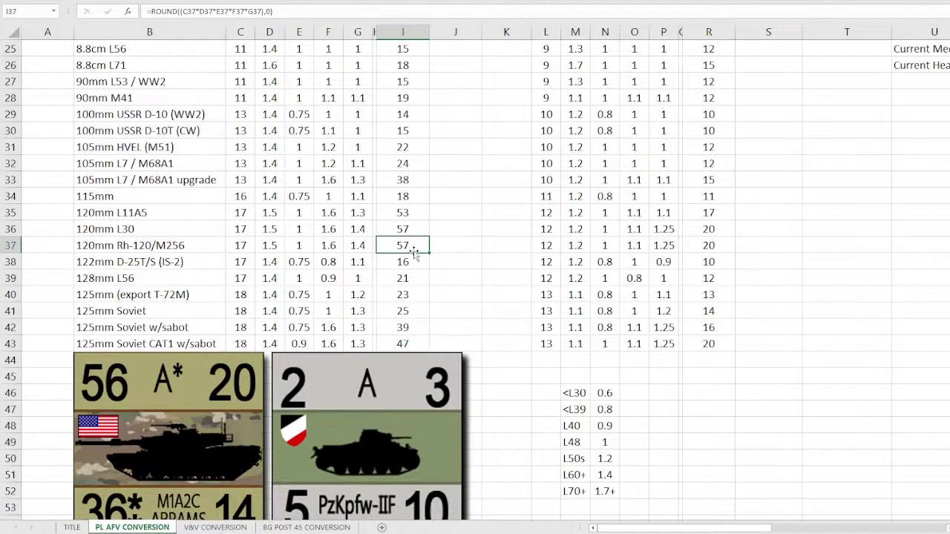
click(411, 342)
click(412, 328)
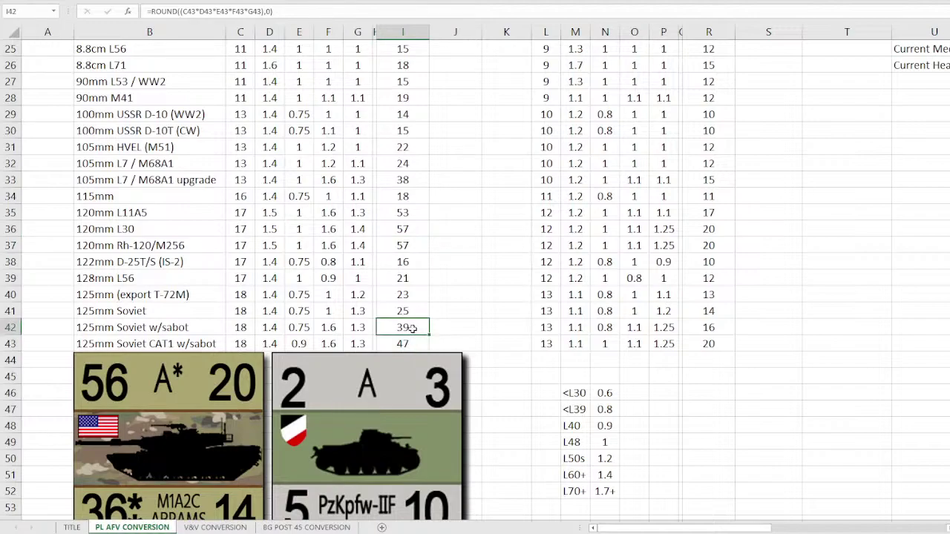
click(411, 312)
click(413, 296)
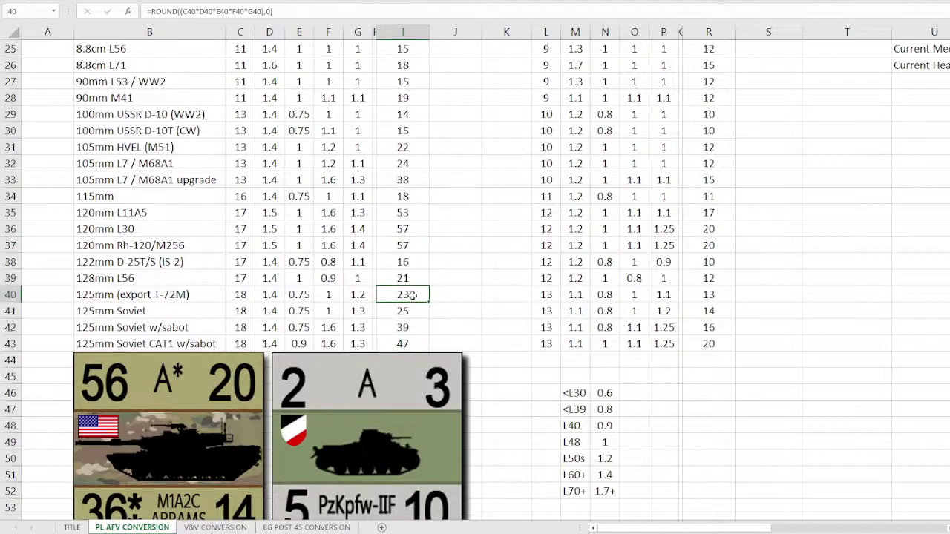
click(414, 280)
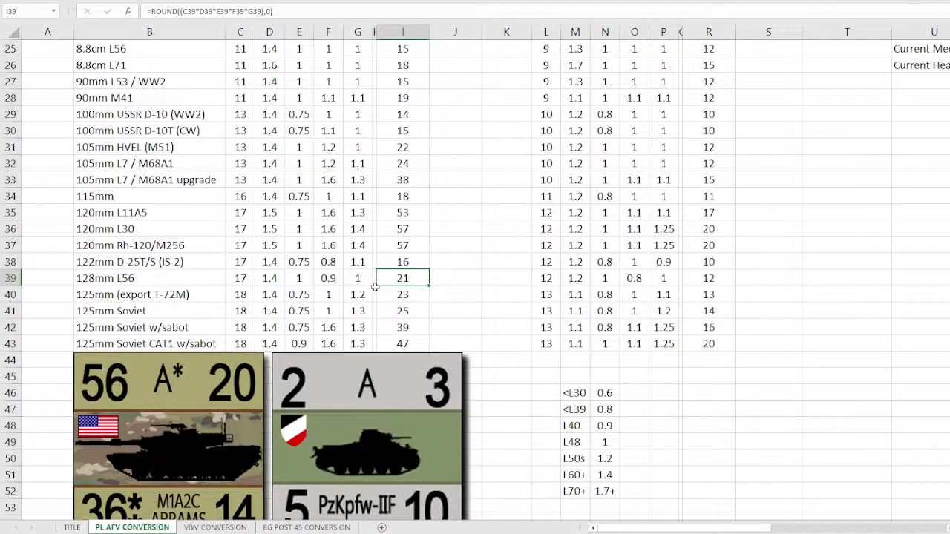
Examine the M1A2C Abrams counter alongside the 120mm Rh-120/M256 and 122mm D-25T/S factors, and return to the AF DETERMINATION headings
scroll(375, 288, down, 1)
click(137, 426)
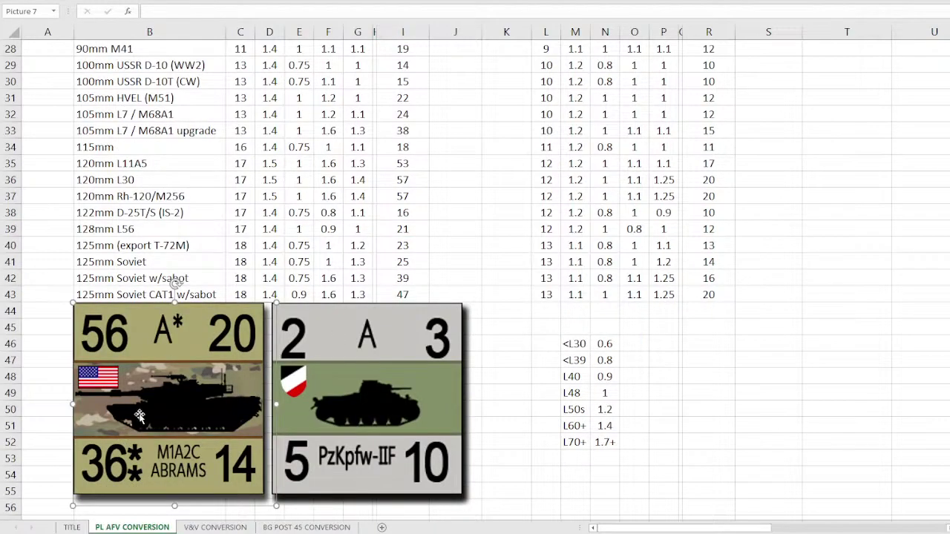
click(267, 194)
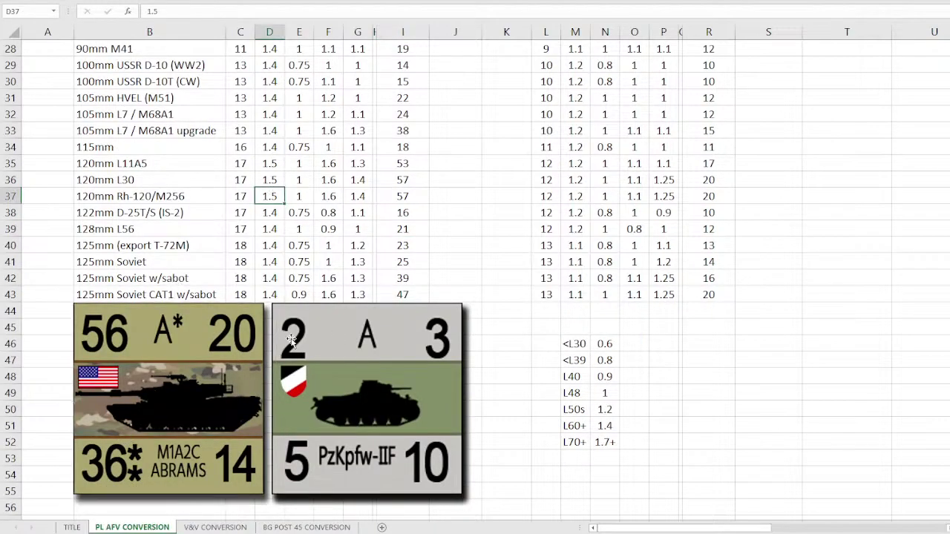
click(299, 213)
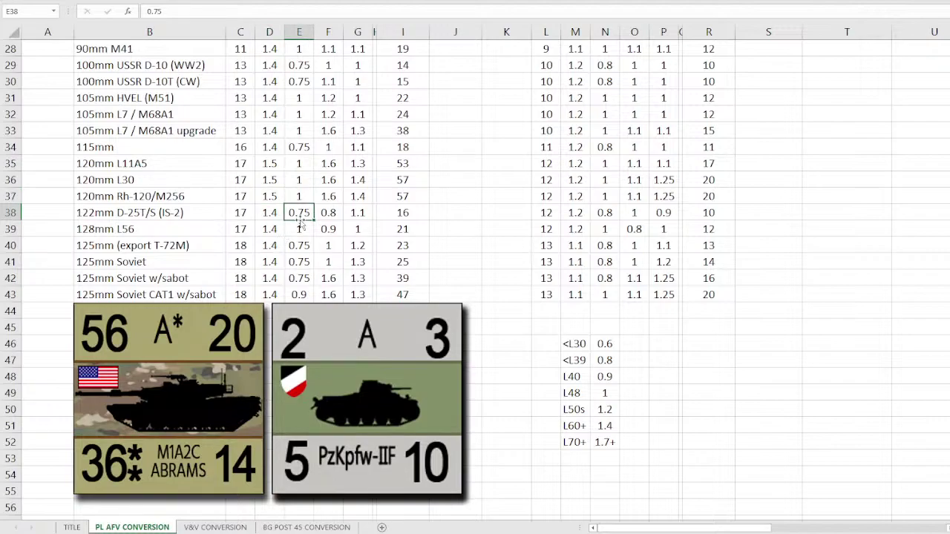
scroll(300, 223, up, 1)
scroll(301, 222, up, 1)
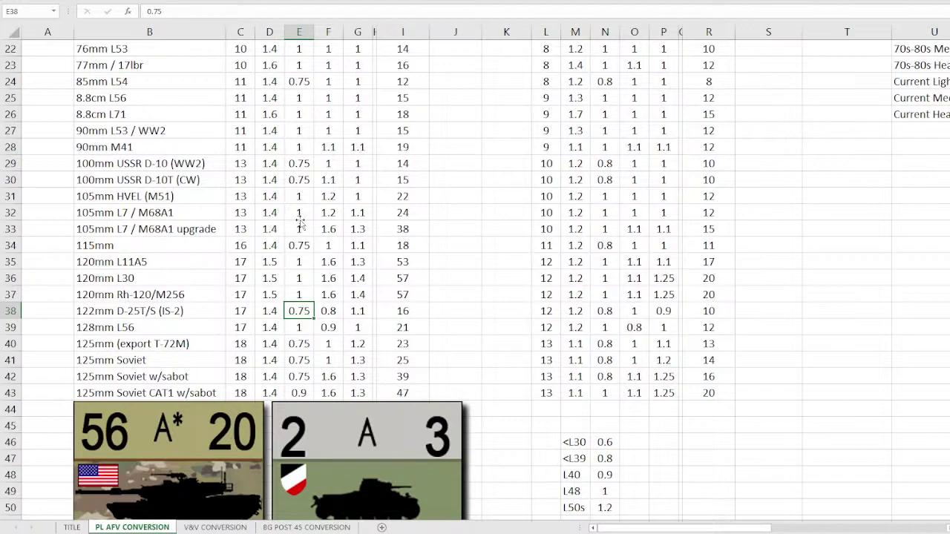
scroll(300, 221, up, 7)
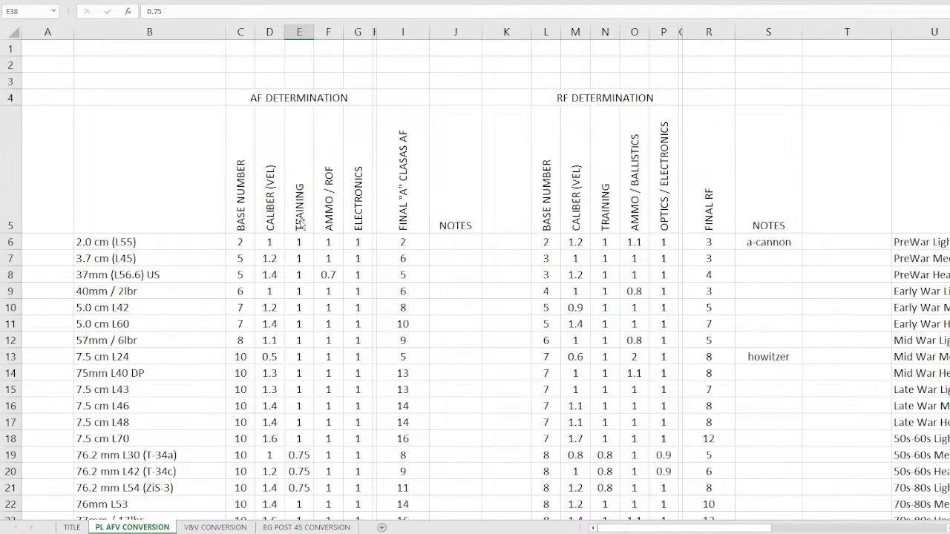